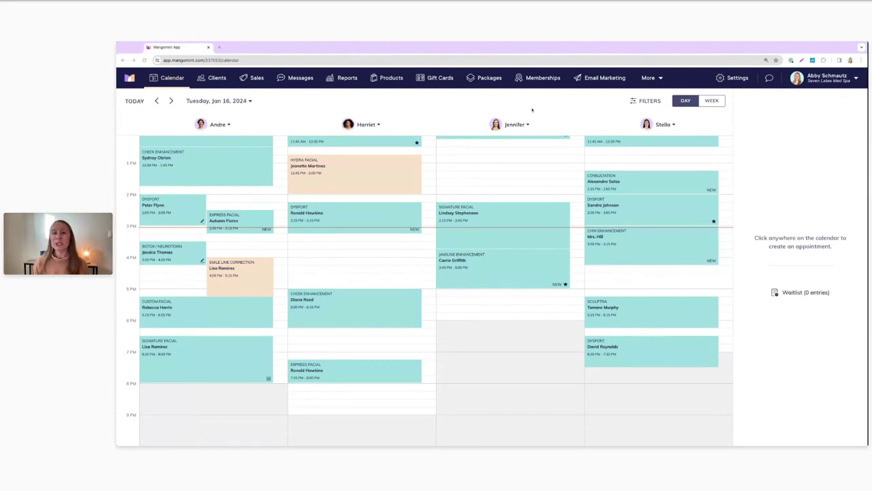
Open the Injections Client Treatment Record template from the form template settings.
click(732, 78)
scroll(566, 203, down, 2)
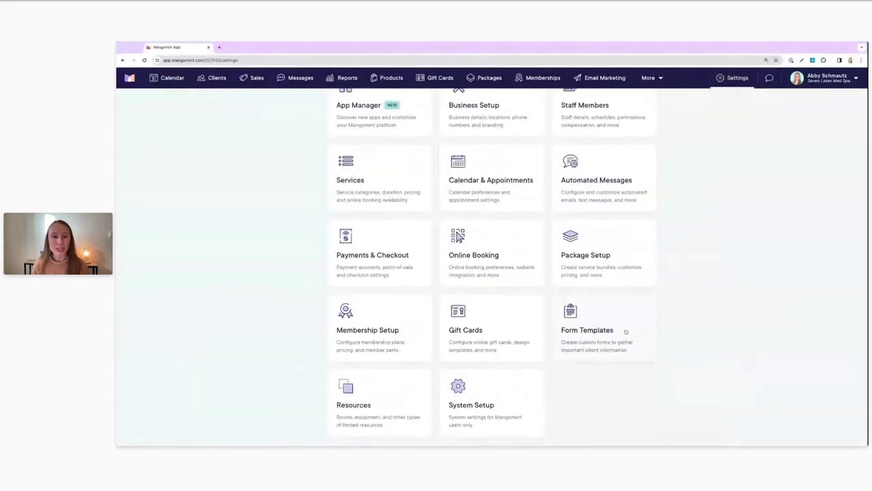
click(642, 332)
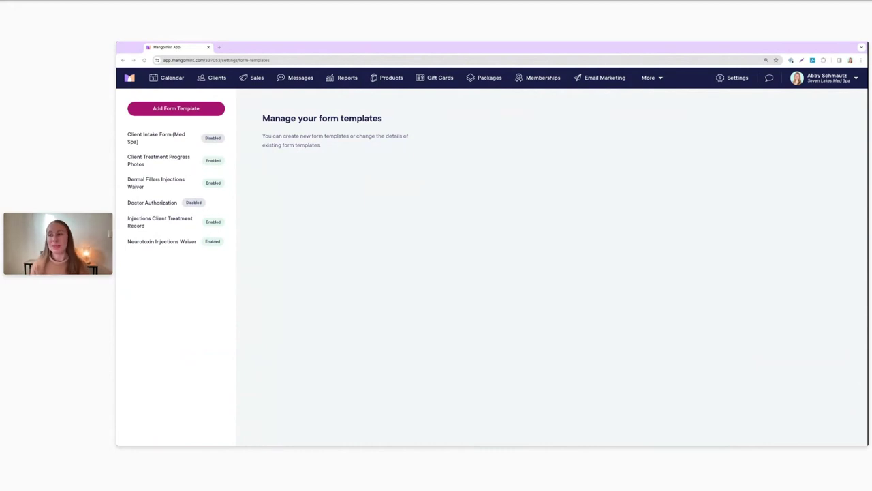
click(162, 224)
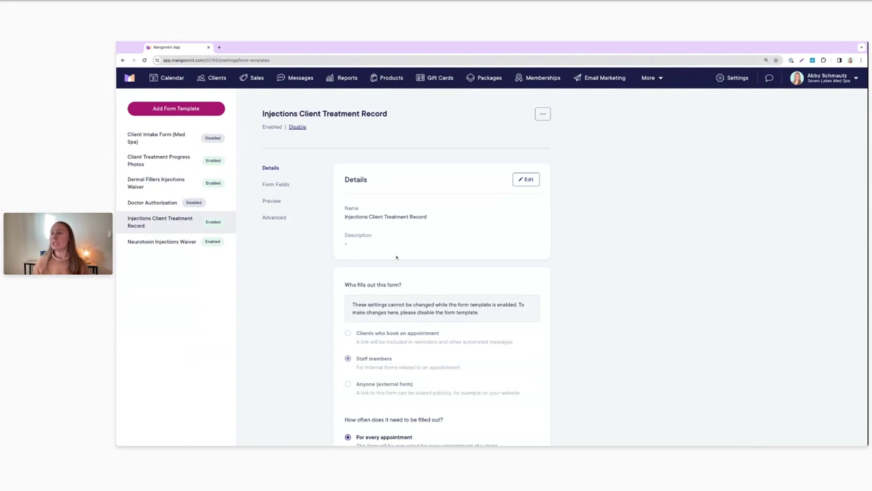
Review who fills out the Injections Client Treatment Record form, how often, and which appointments it applies to.
scroll(397, 257, down, 1)
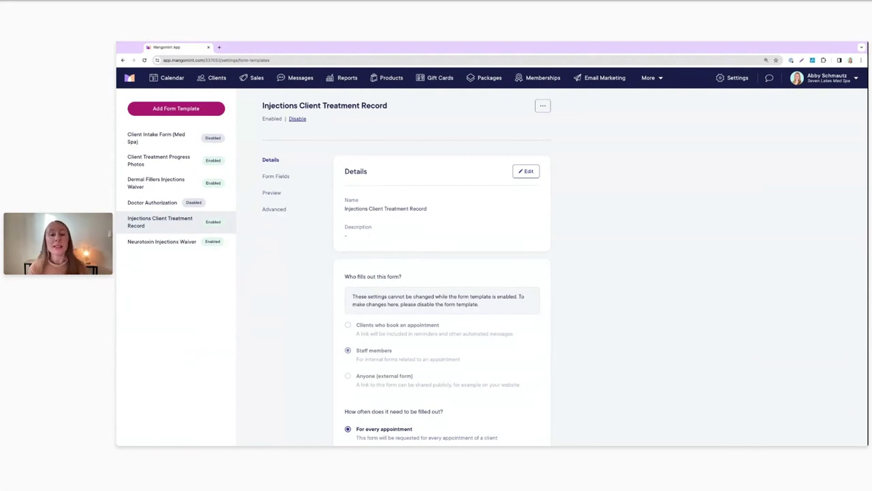
scroll(447, 267, down, 3)
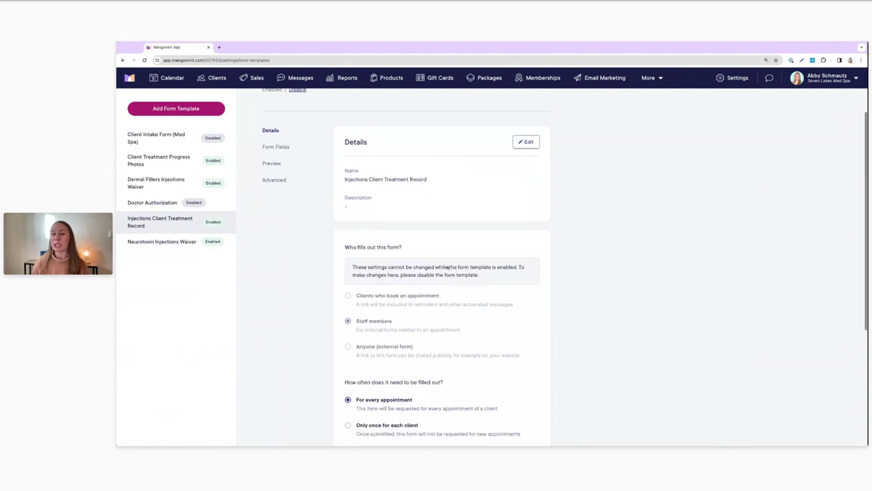
scroll(413, 272, down, 2)
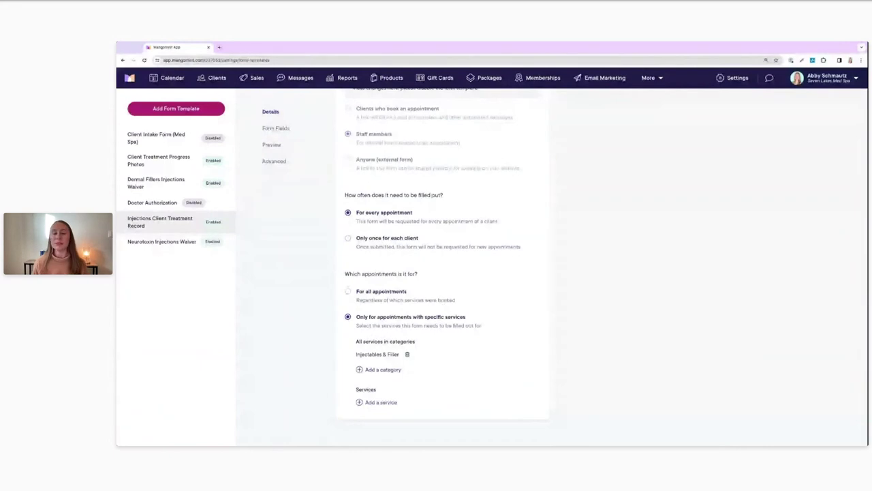
scroll(379, 196, up, 1)
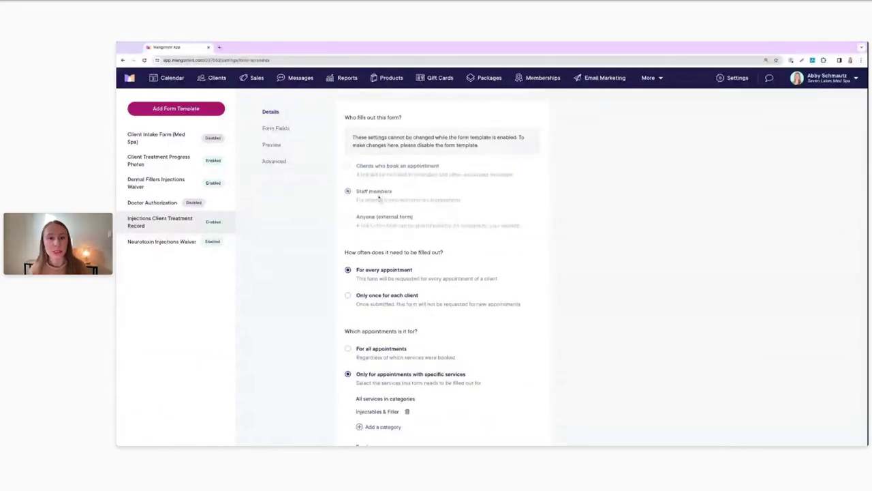
Examine the template's form fields for treatments received, neurotoxin brand, dermal filler brand and provider signature.
click(284, 130)
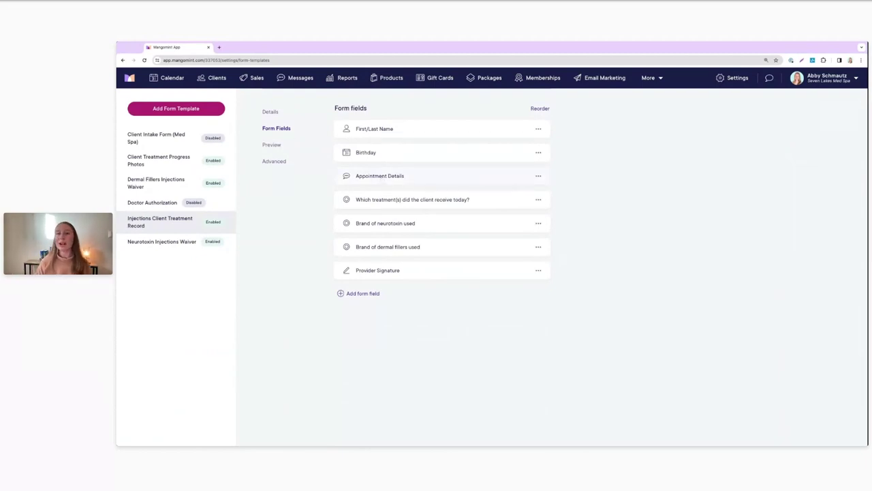
click(400, 200)
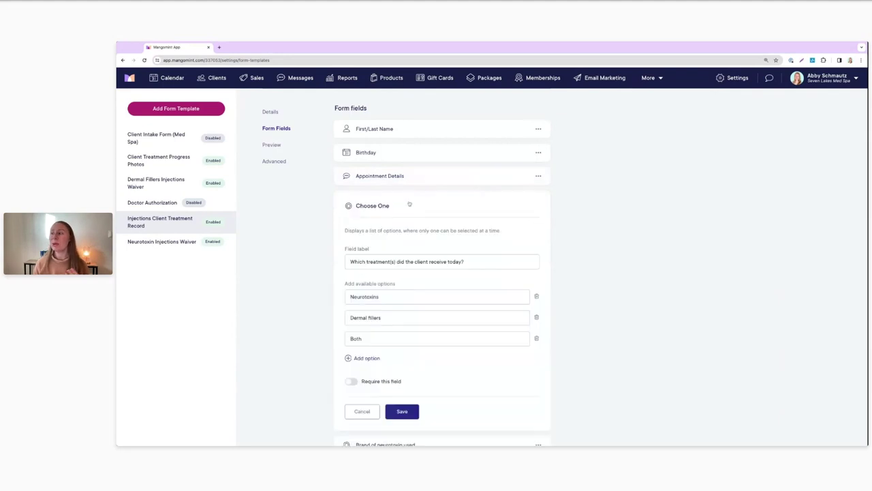
scroll(409, 203, down, 1)
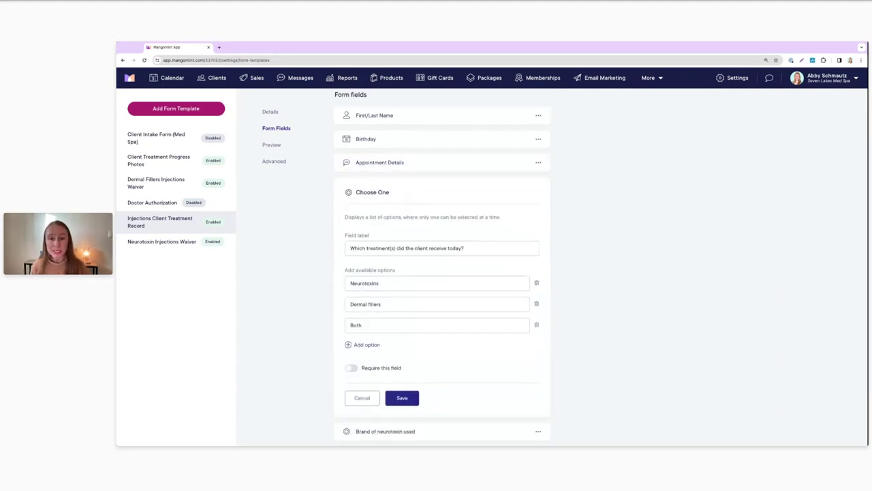
scroll(436, 259, down, 3)
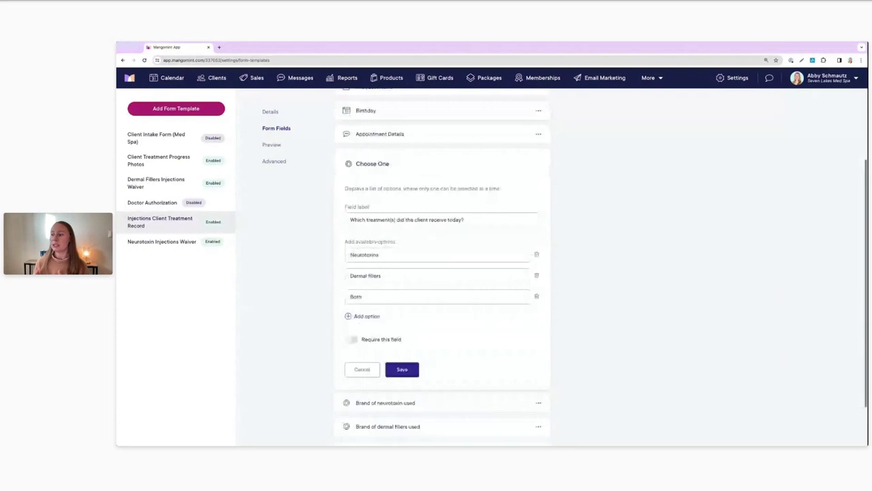
scroll(441, 293, down, 3)
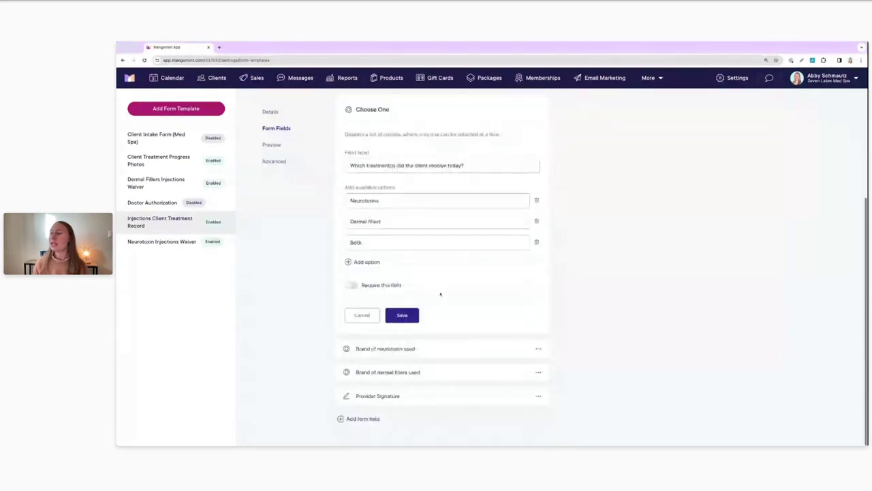
click(397, 347)
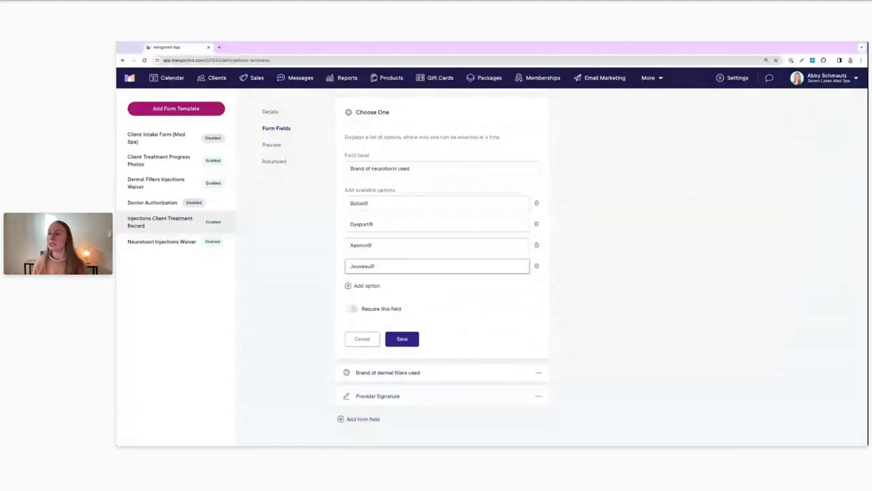
click(420, 371)
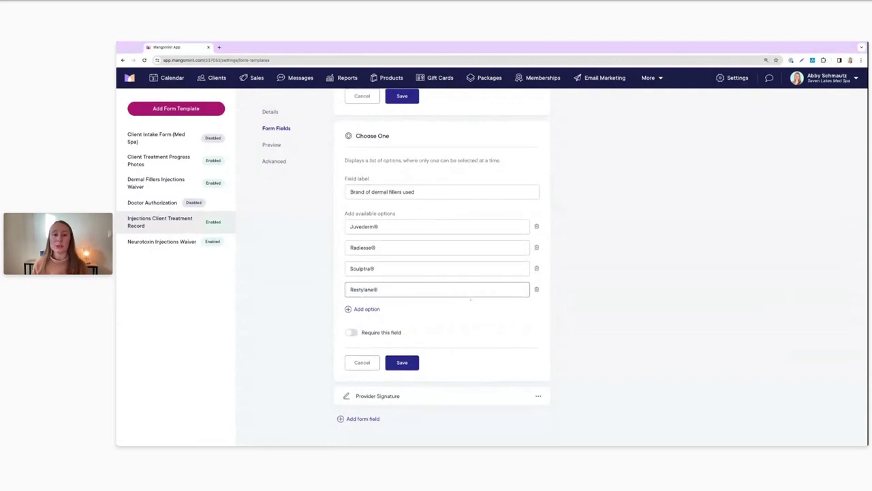
click(443, 394)
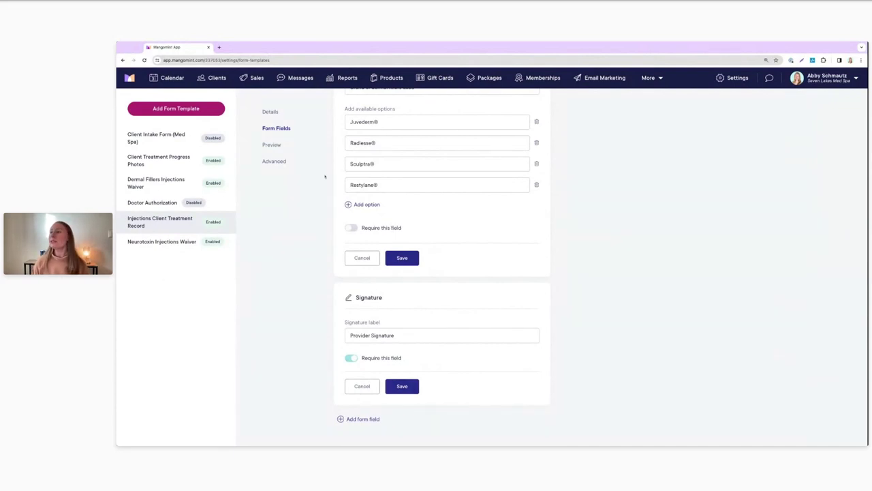
scroll(306, 241, down, 1)
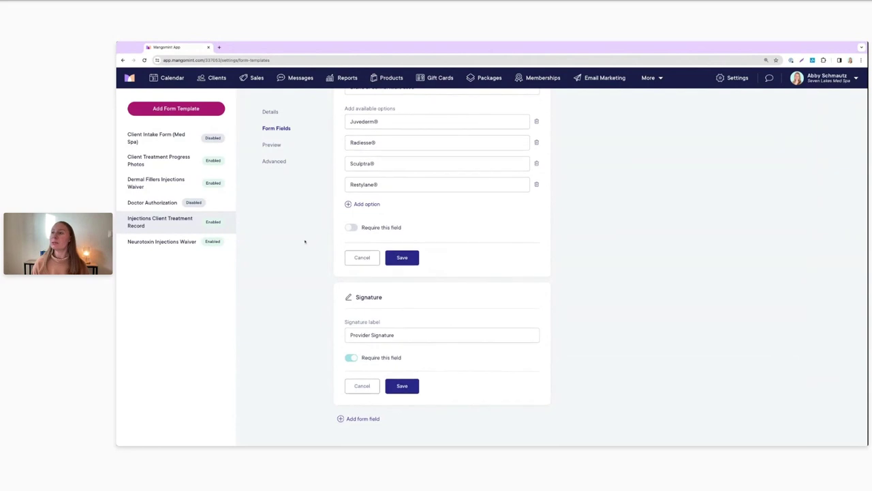
Add a new Image Markup field to the Injections Client Treatment Record form.
click(367, 419)
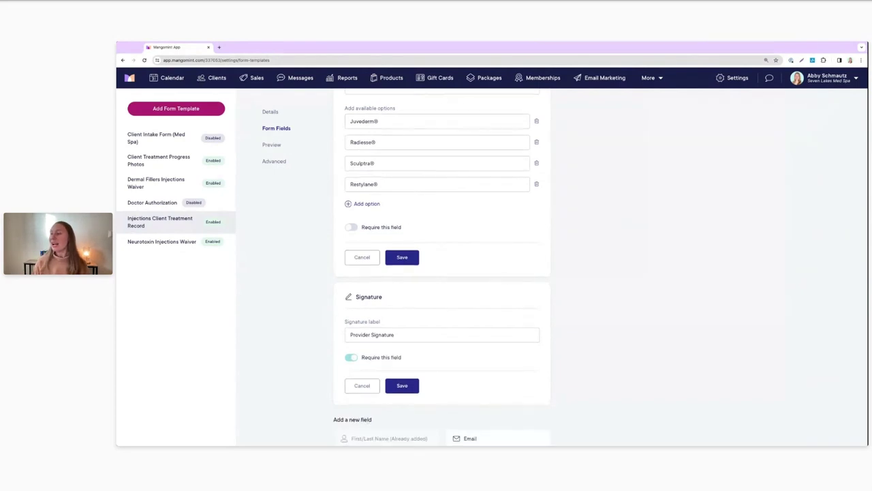
scroll(201, 343, down, 3)
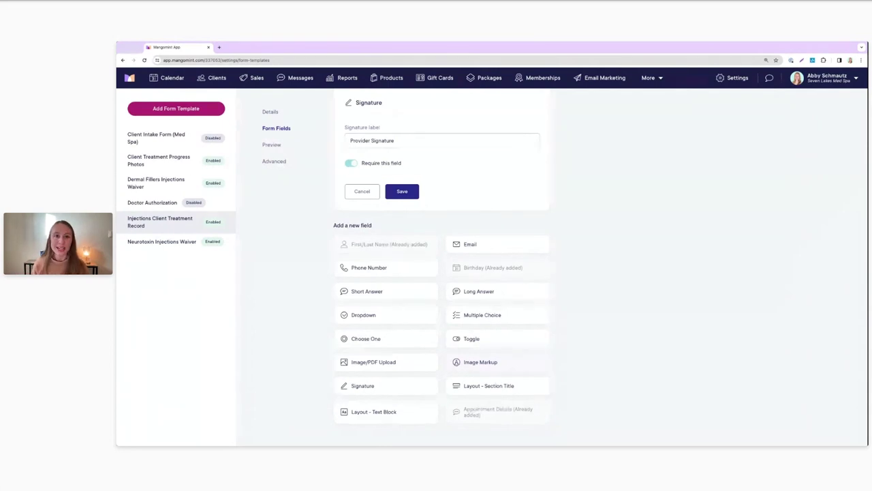
click(490, 363)
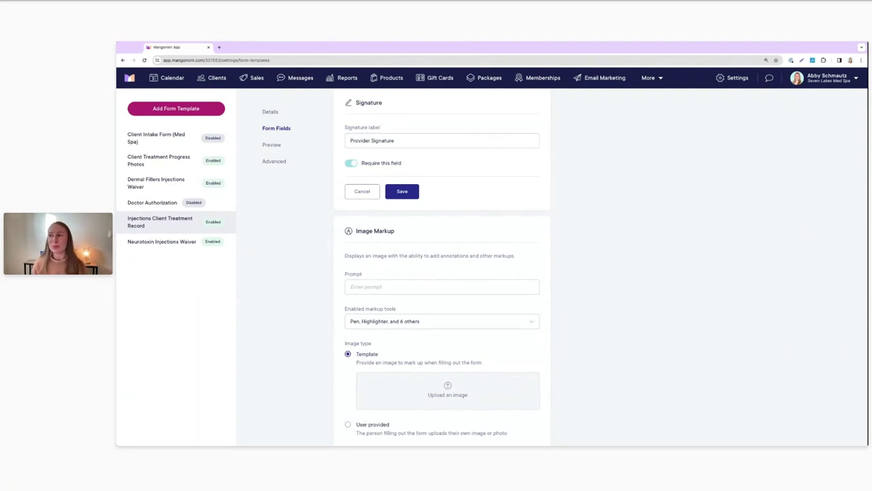
scroll(374, 274, down, 2)
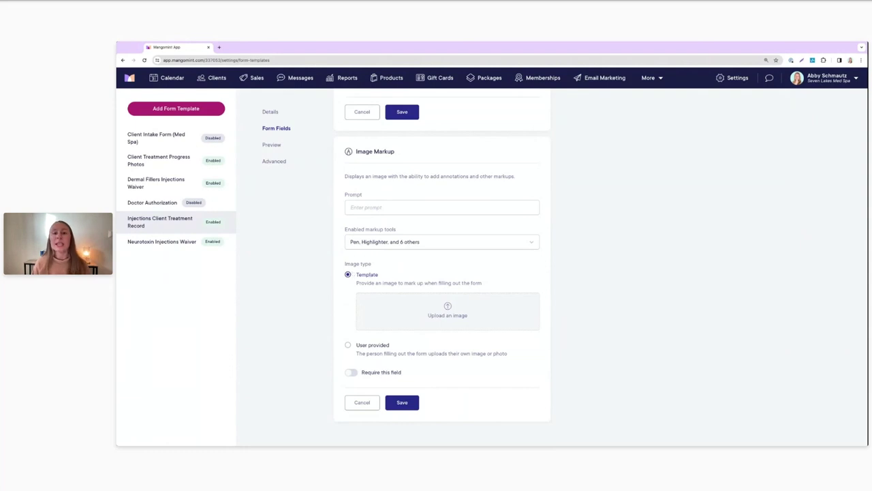
Set the Image Markup field's prompt to "Please add your treatment notes and mark up the face template".
click(359, 208)
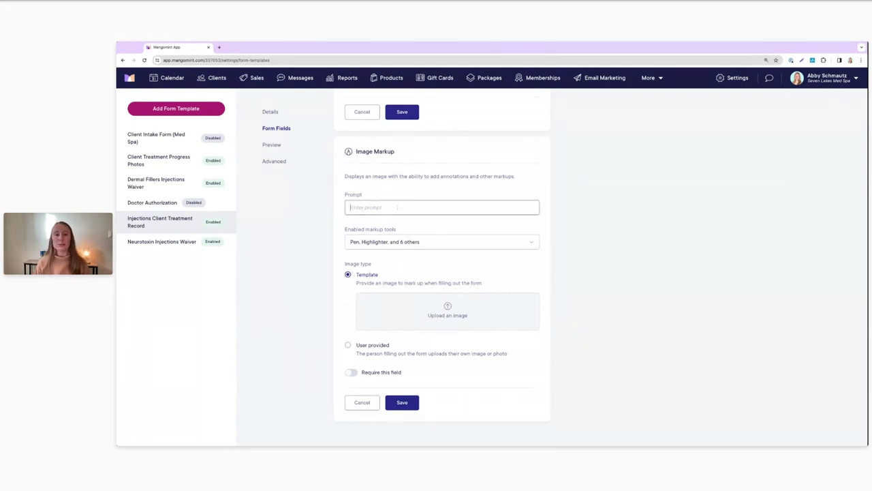
text(Please add)
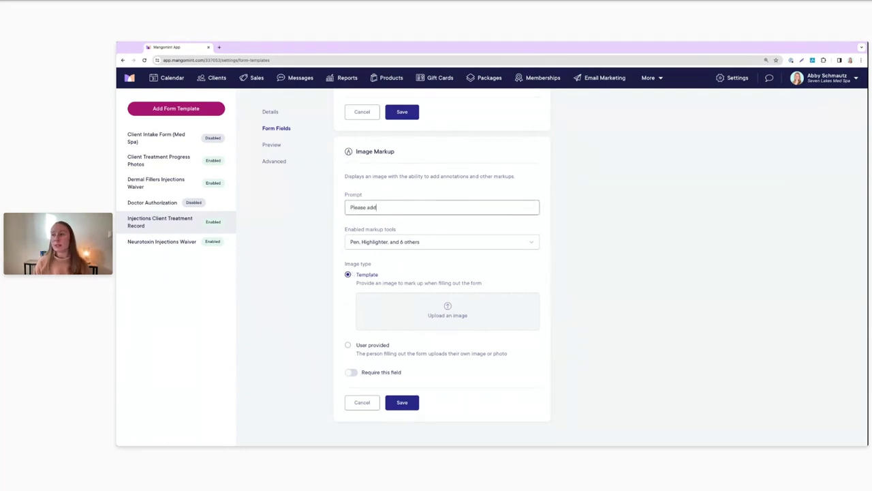
text( your treatment)
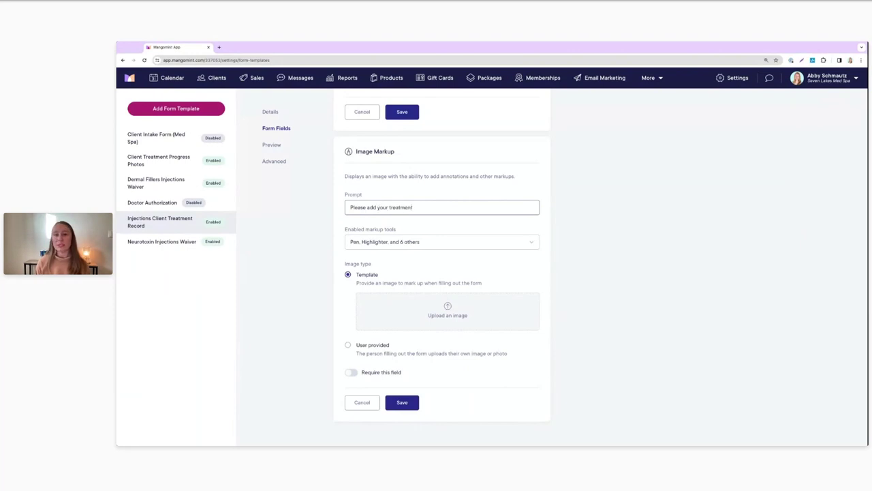
text( notes and)
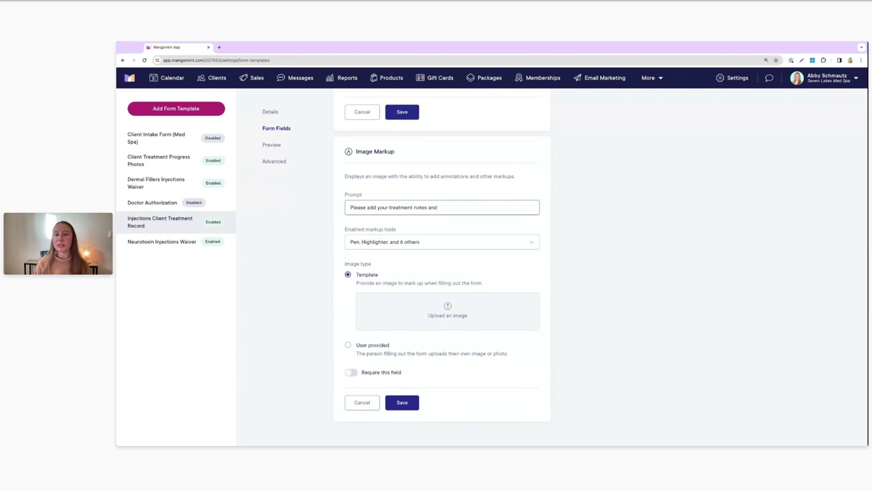
text( mark up the fa)
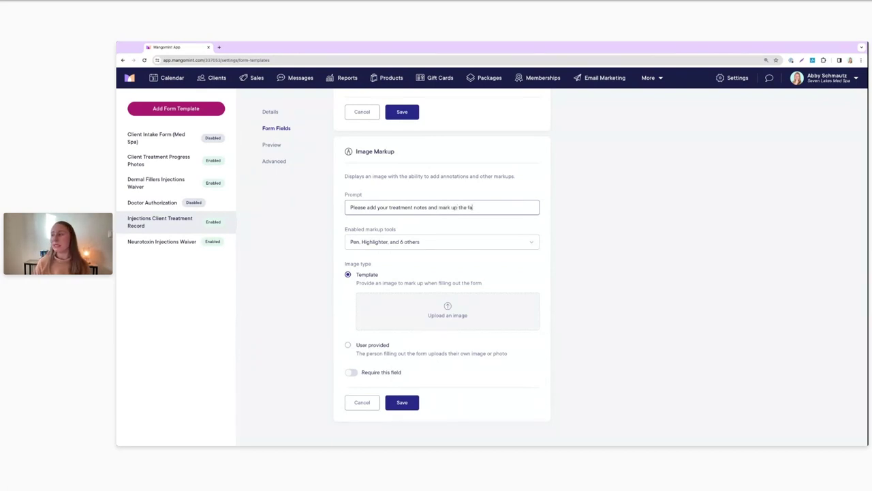
text(ce template)
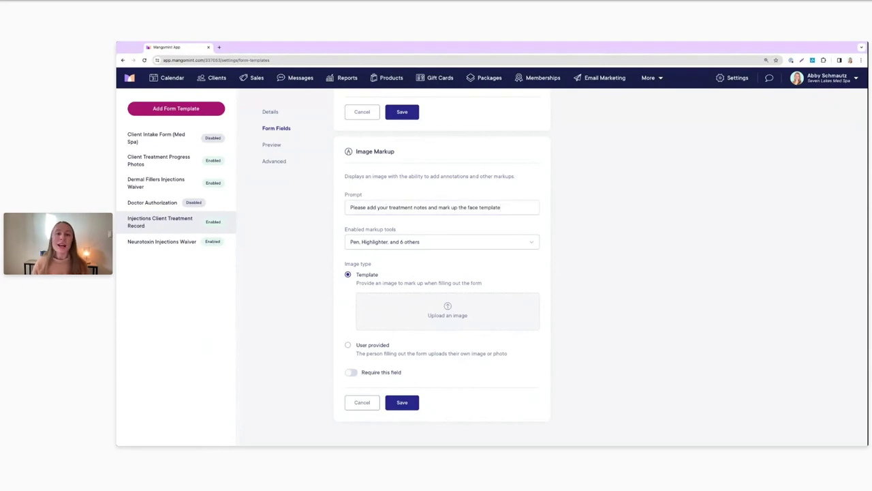
Try disabling the Highlighter, Note, Text, Arrow and Line markup tools for the Image Markup field.
click(380, 247)
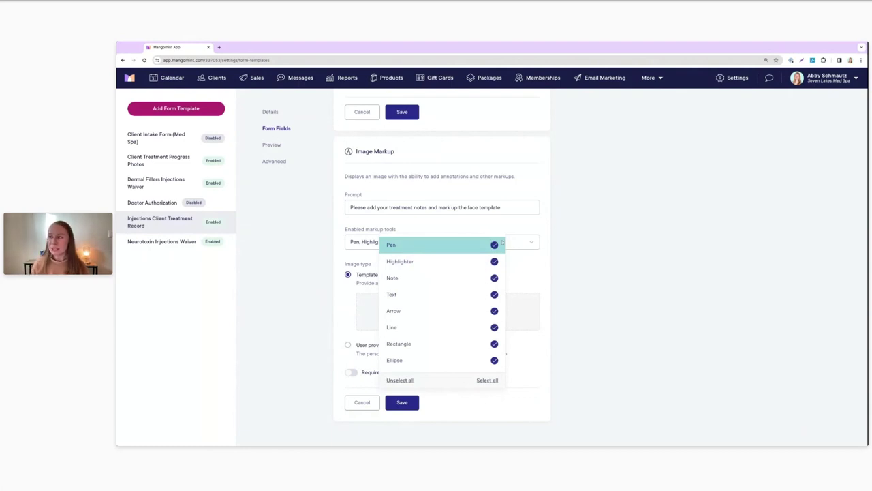
click(483, 248)
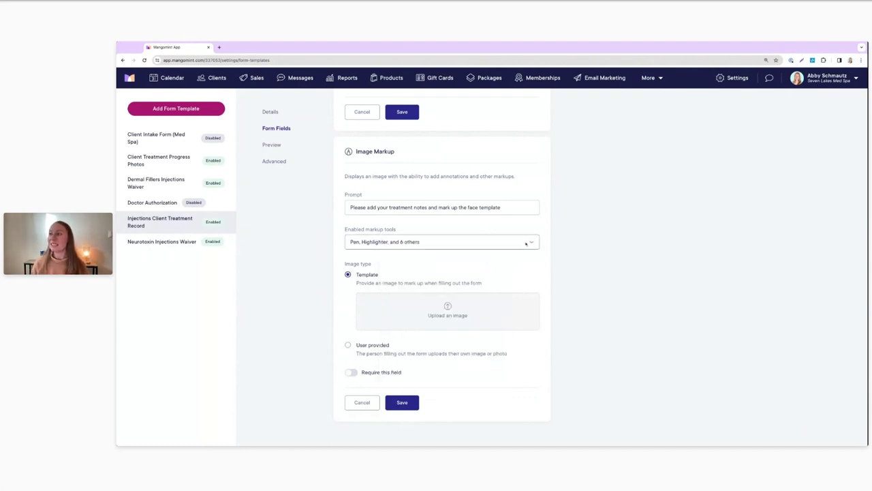
click(483, 247)
click(495, 262)
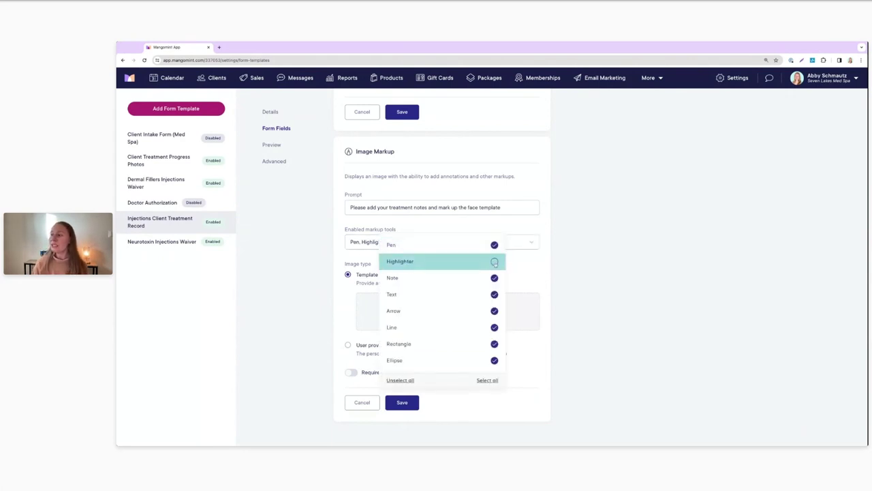
click(495, 278)
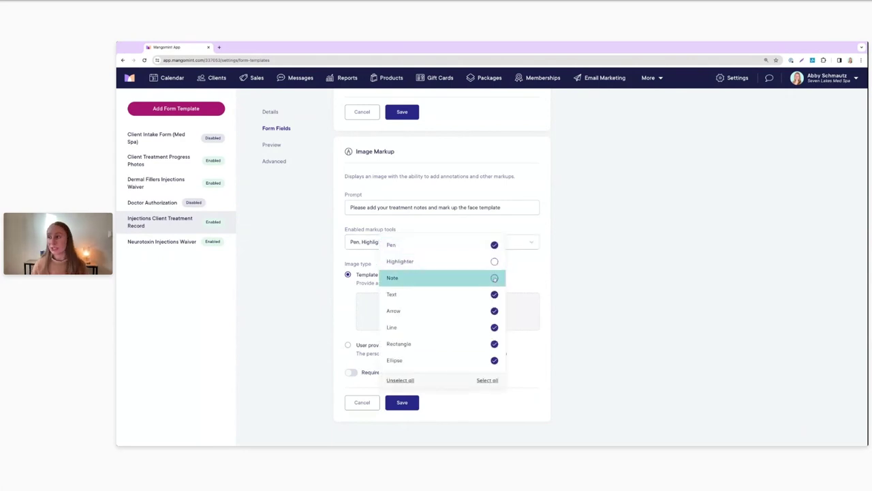
click(494, 295)
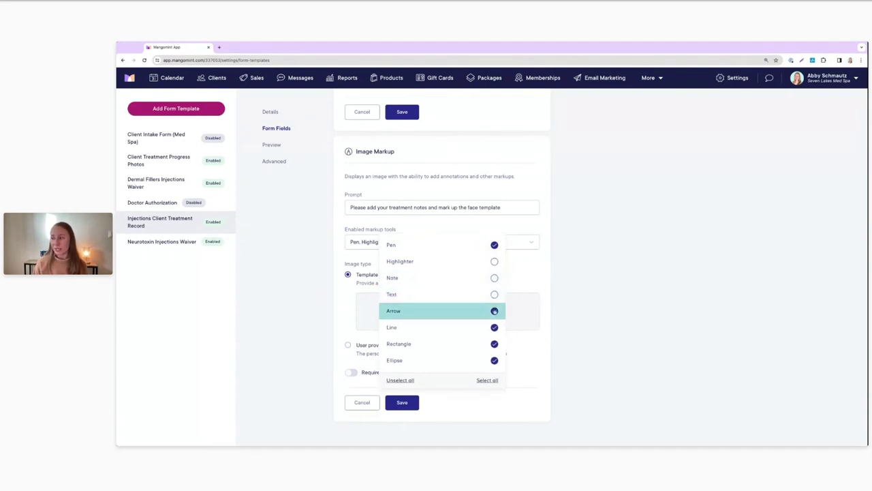
click(495, 312)
click(495, 328)
Re-enable the Arrow, Line, Note, Highlighter and Text markup tools, then recheck the list of enabled tools.
click(495, 311)
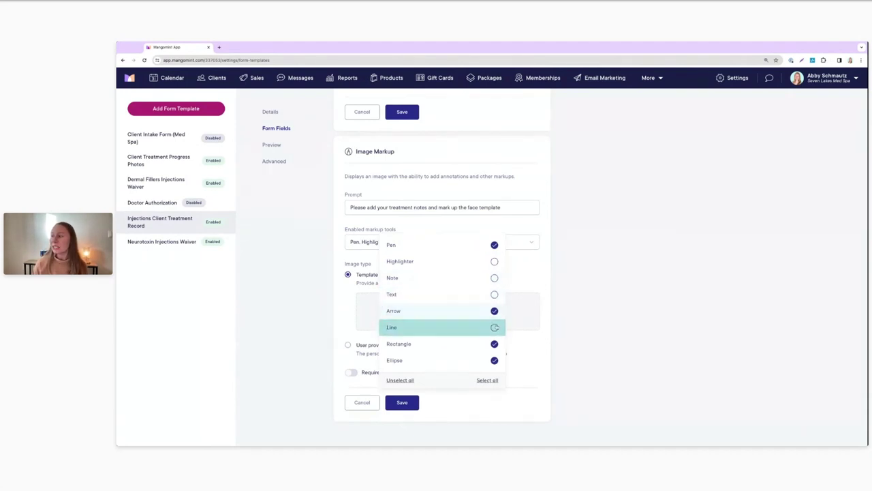
click(494, 328)
click(494, 278)
click(495, 260)
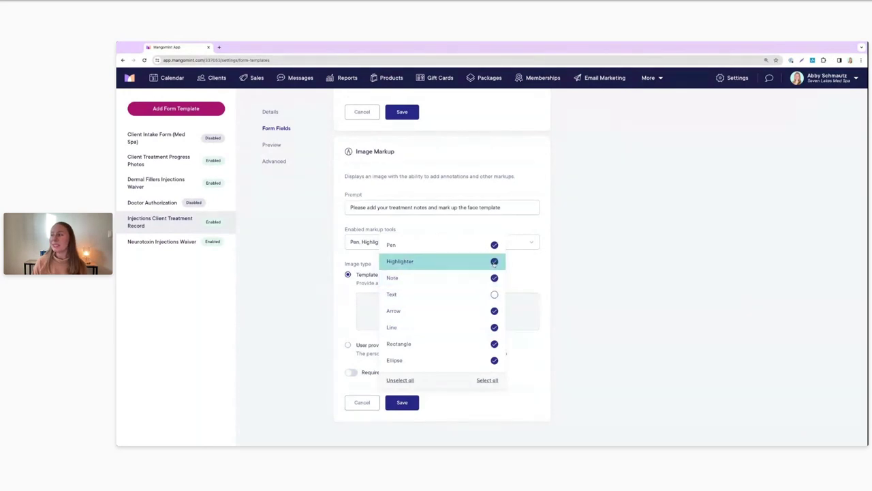
click(495, 293)
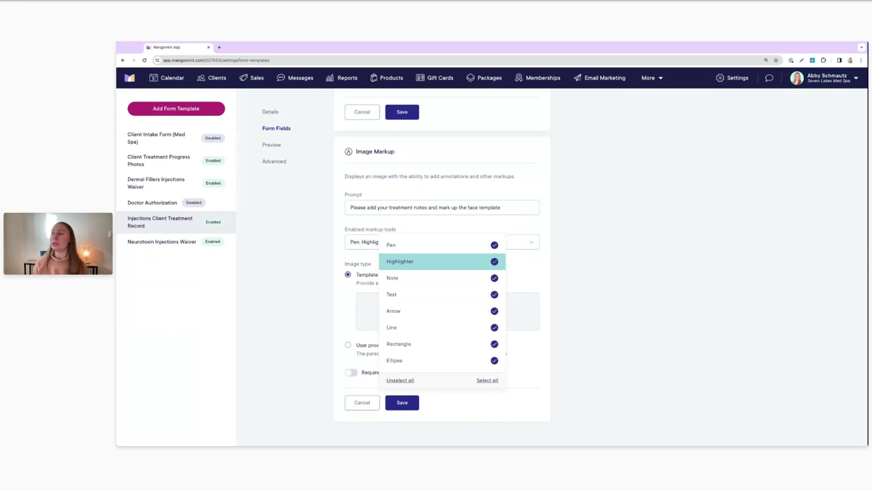
click(524, 269)
click(502, 242)
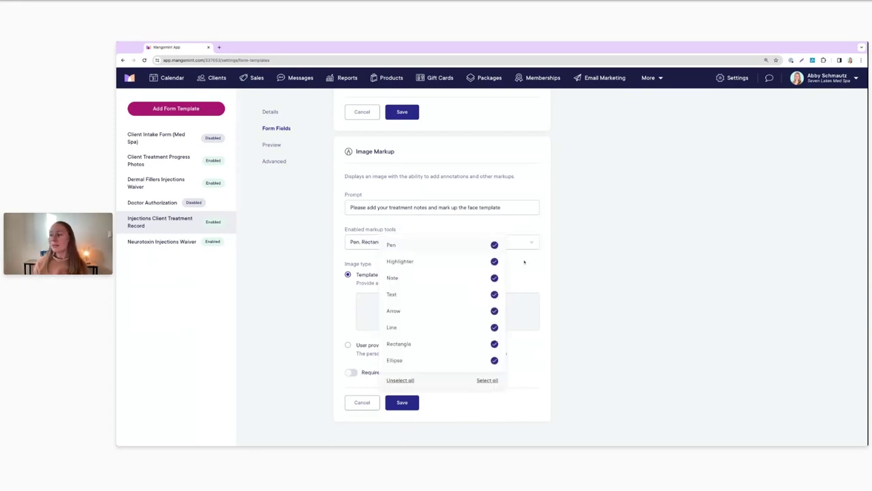
Switch the Image Markup field's image type to User provided and back to Template.
click(523, 271)
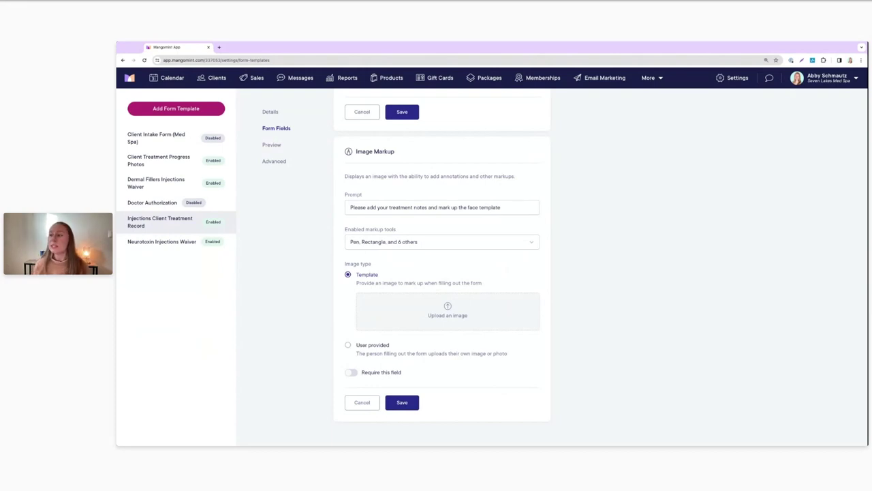
click(368, 346)
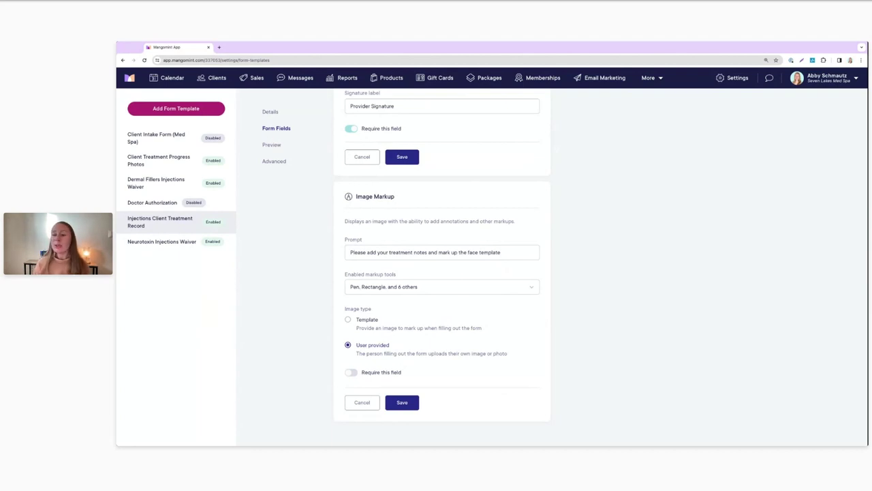
click(361, 320)
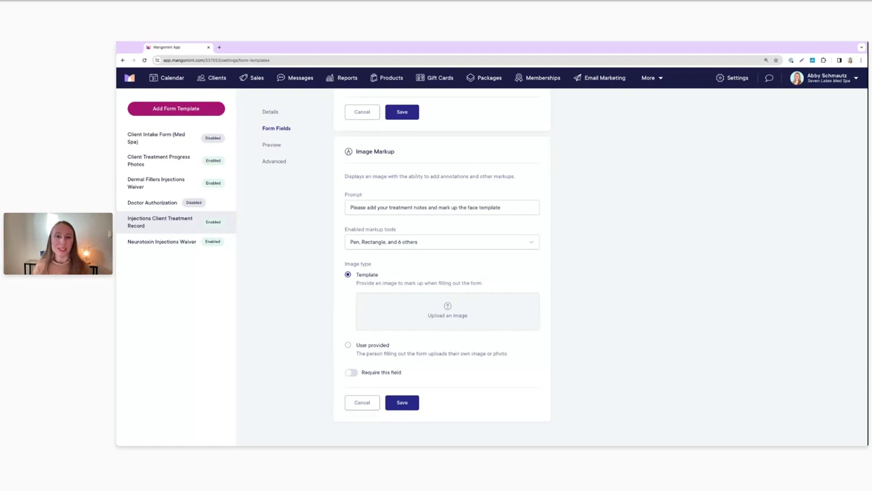
Upload face-female.jpg as the Image Markup field's template image and save the field as required.
click(449, 314)
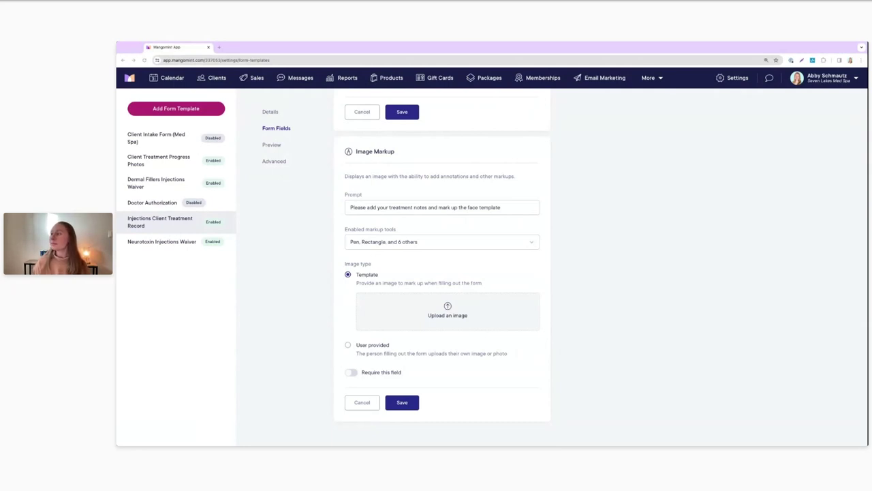
click(641, 349)
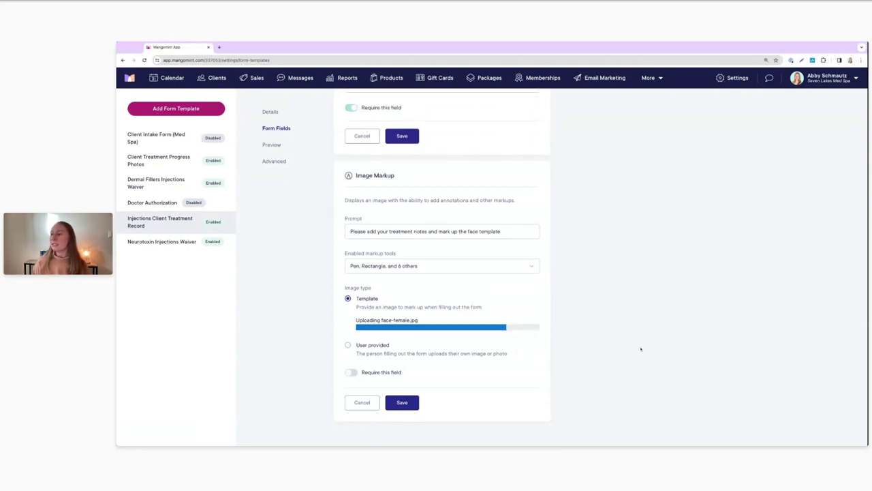
scroll(489, 316, down, 3)
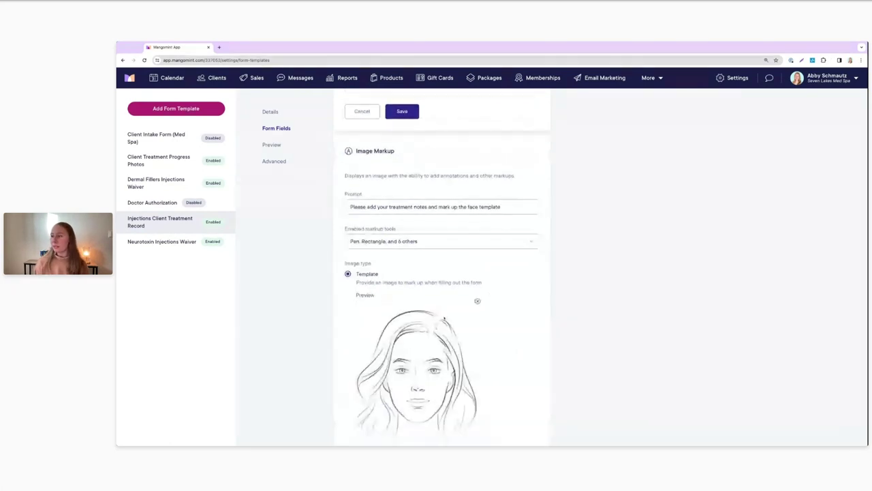
scroll(444, 318, down, 1)
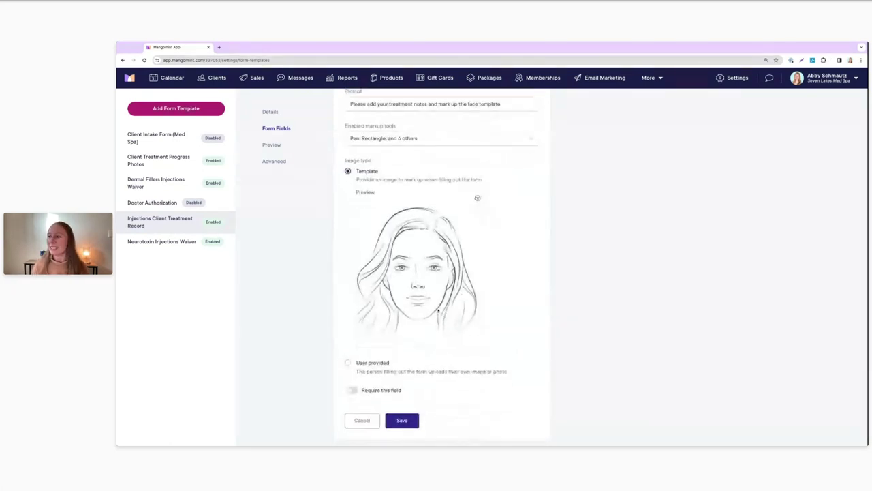
scroll(462, 295, down, 2)
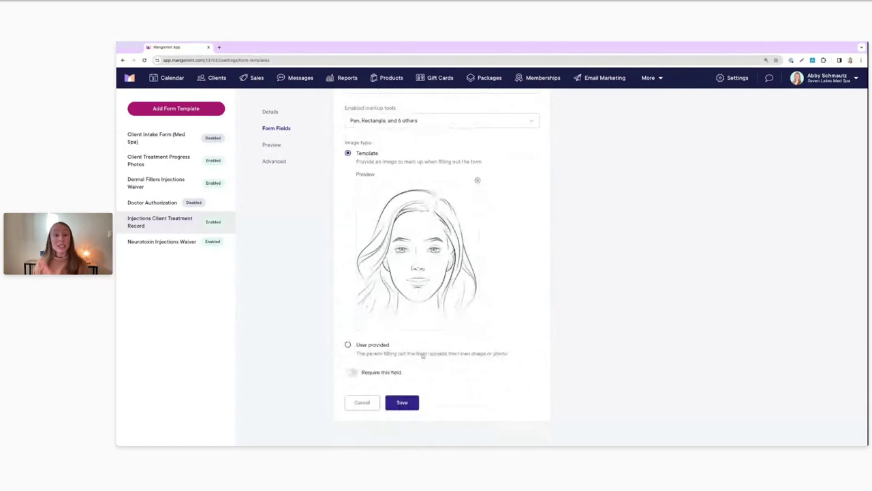
click(351, 372)
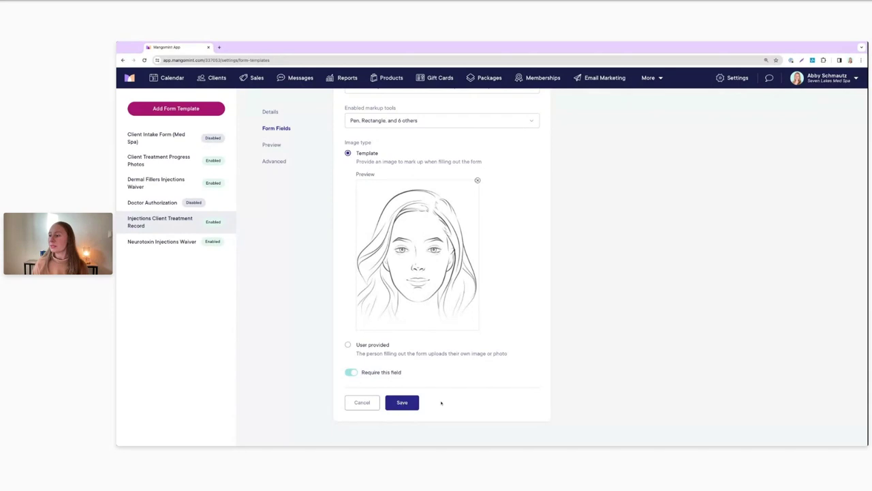
click(407, 404)
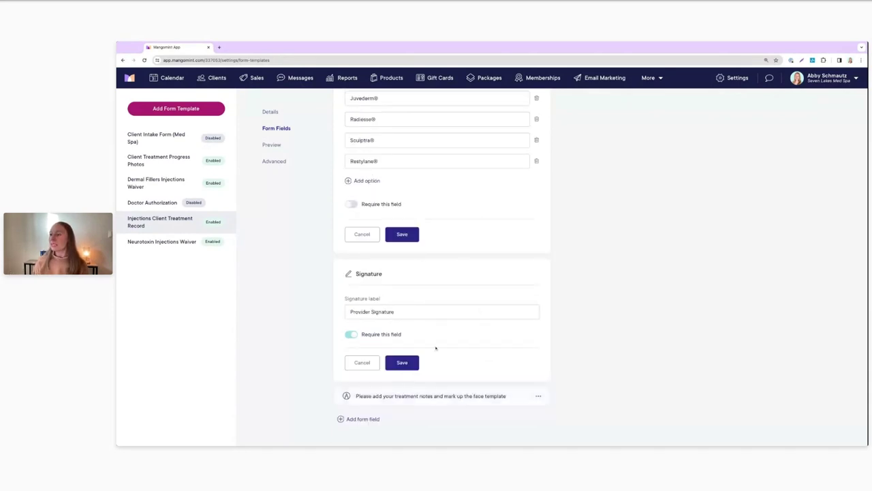
Cancel editing of the treatments received, neurotoxin brand, dermal filler brand and Provider Signature fields.
click(361, 235)
click(357, 210)
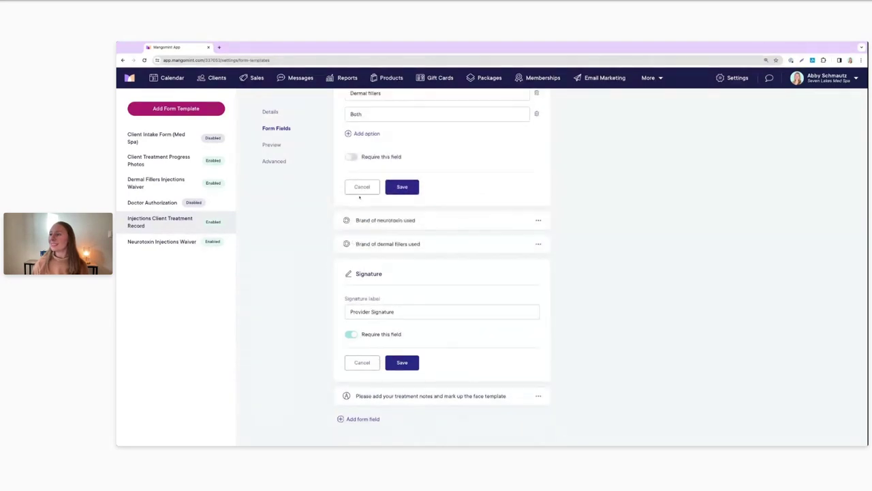
click(361, 187)
click(361, 364)
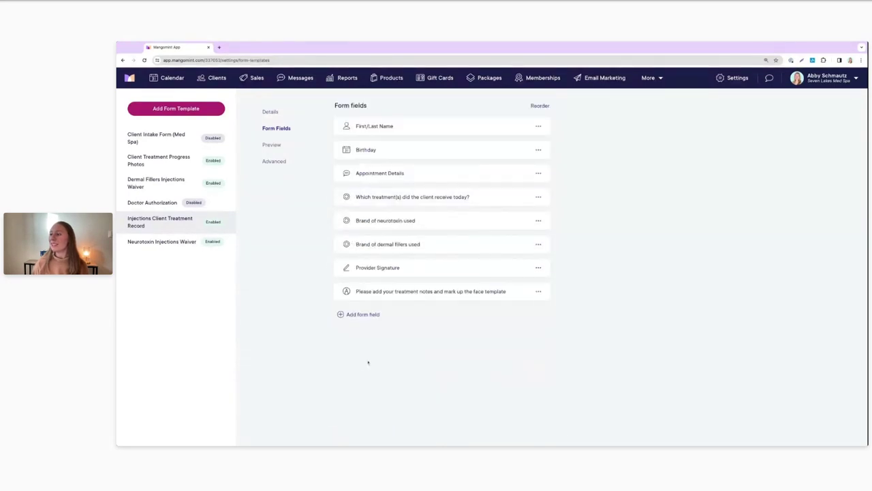
Reopen the face template markup field to review its template image and required setting, closing it by saving.
click(450, 291)
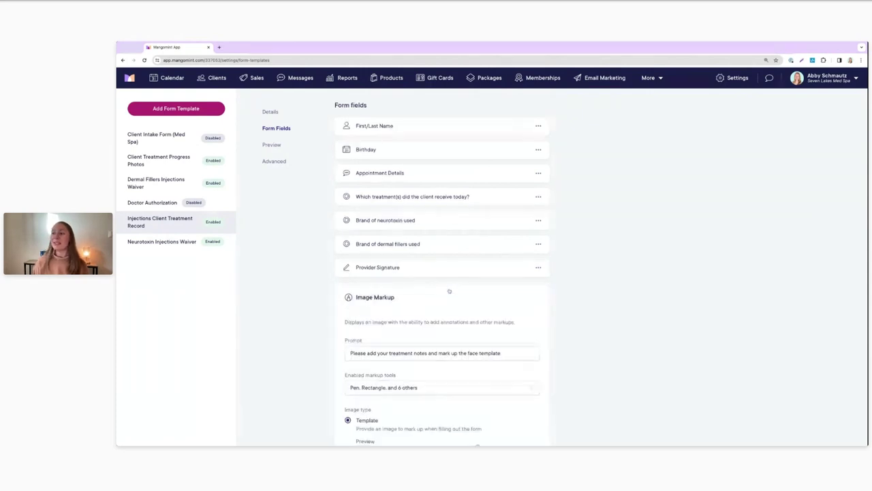
scroll(449, 291, down, 2)
scroll(449, 290, down, 2)
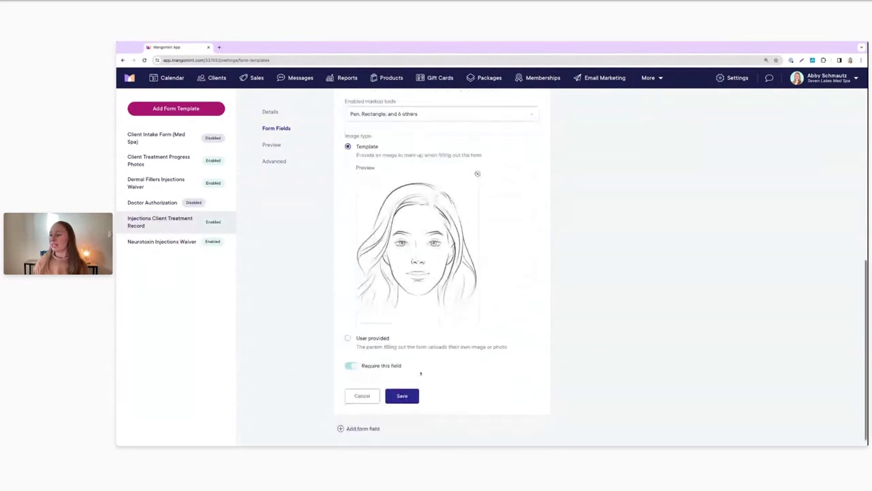
click(407, 397)
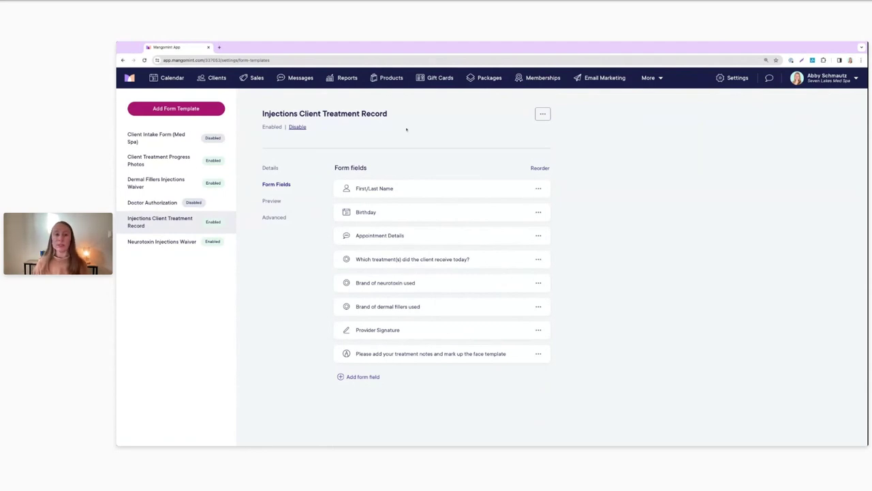
Start a new calendar appointment for Tuesday, Jan 16 at 4:00 PM with the second provider and assign an existing client.
click(174, 78)
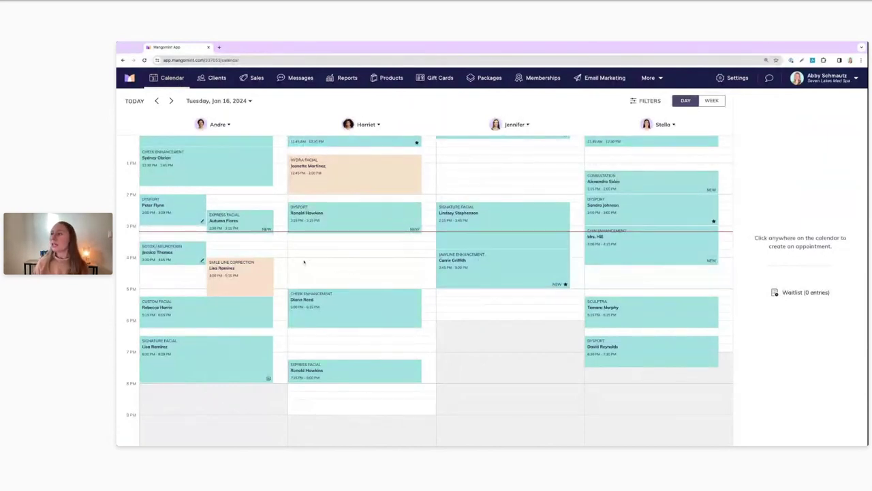
click(352, 262)
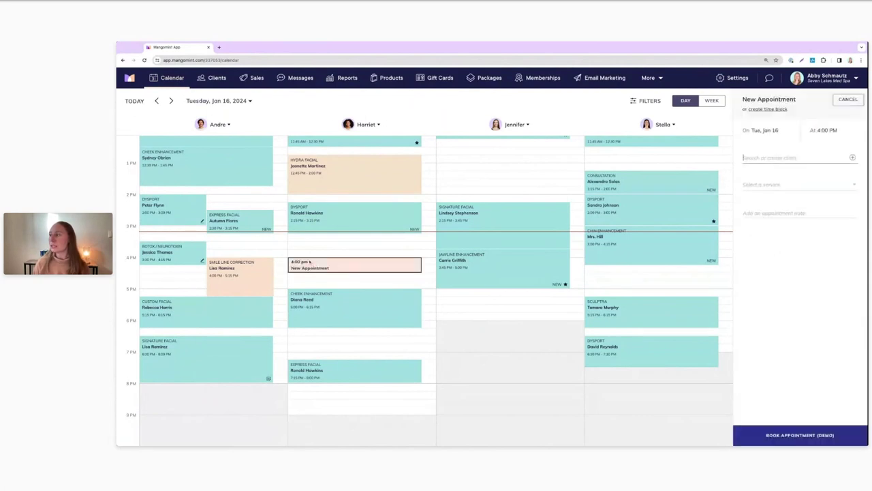
text(e)
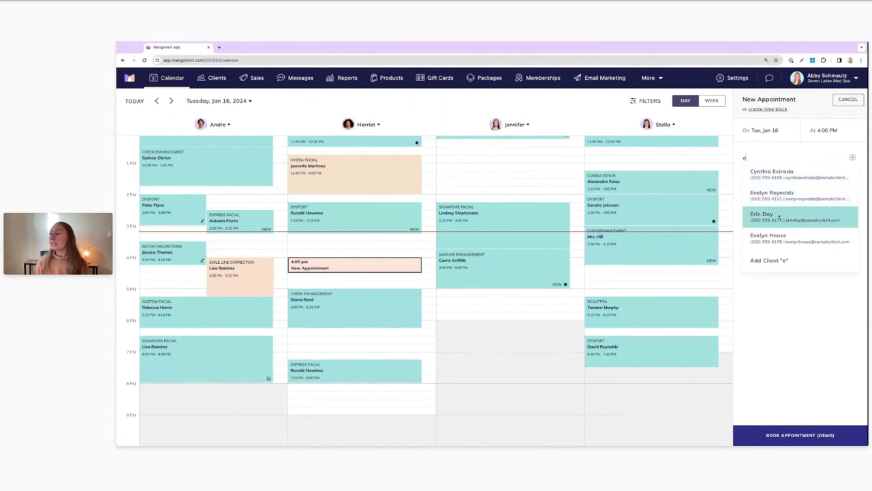
click(779, 216)
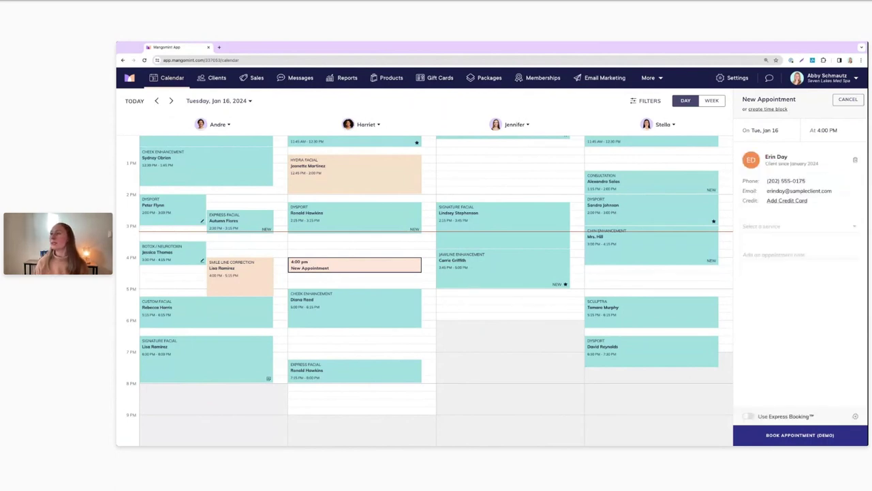
Add the Botox / Neurotoxin service to the new appointment and book it.
click(774, 226)
text(botox)
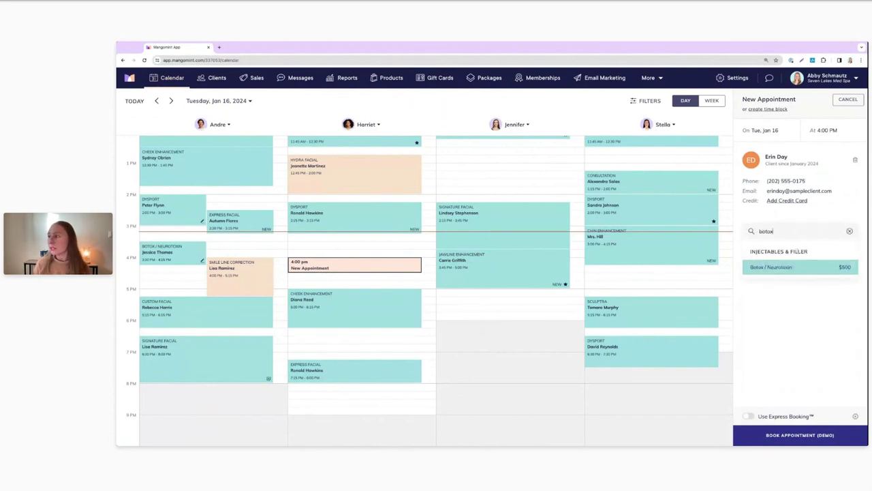
click(771, 269)
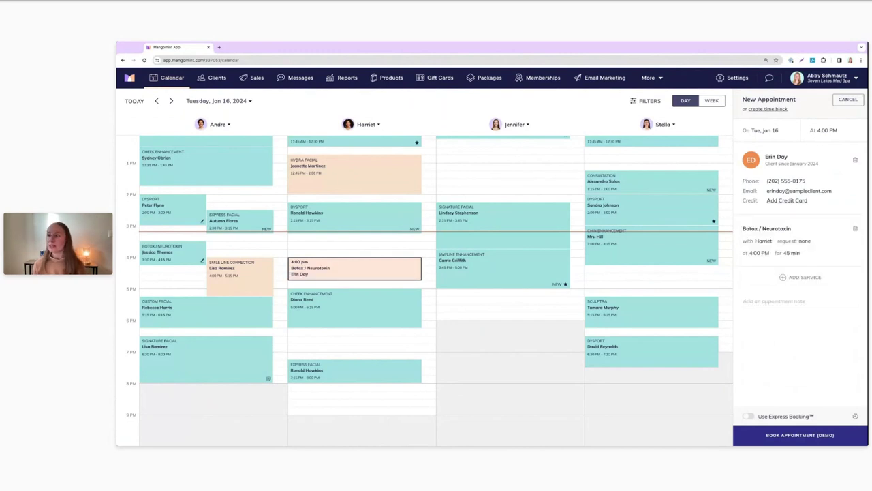
click(789, 436)
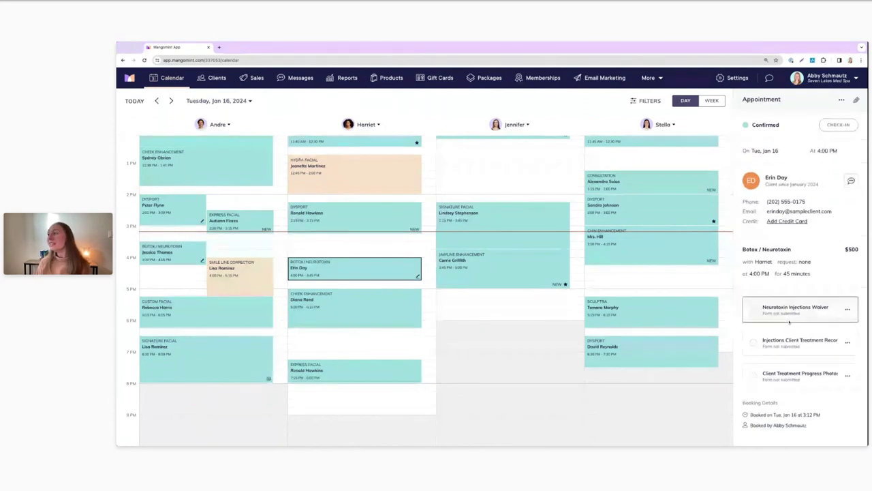
Open the appointment's Injections Client Treatment Record form and enter the client's date of birth.
scroll(797, 310, down, 1)
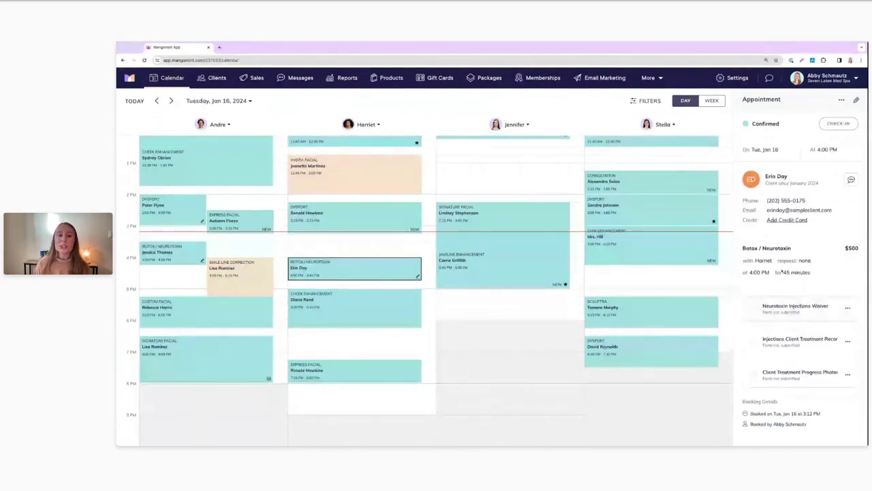
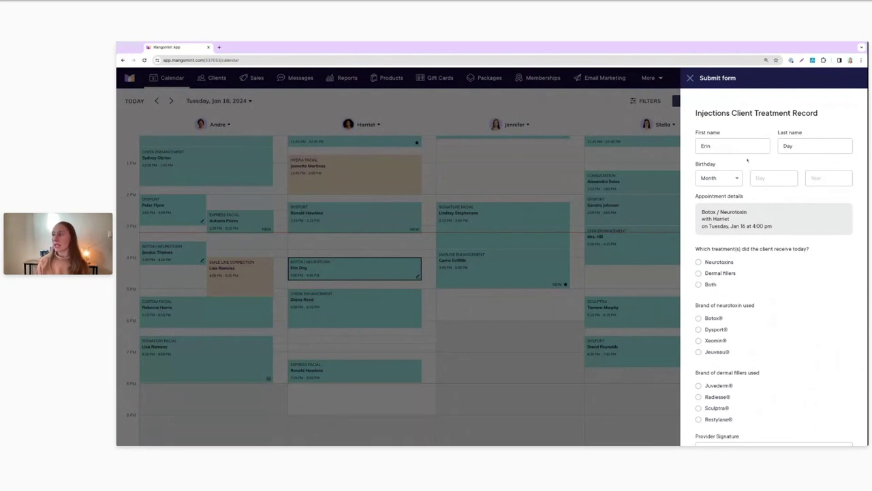
key(m)
click(758, 179)
text(13)
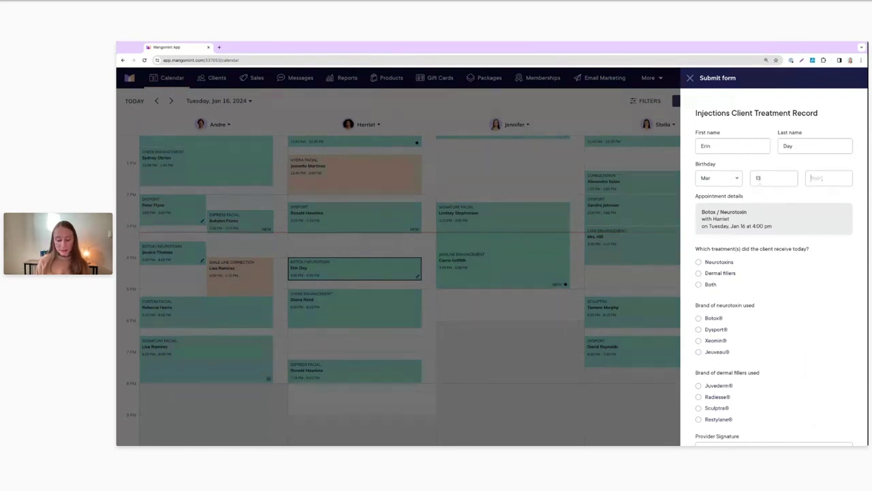
text(19)
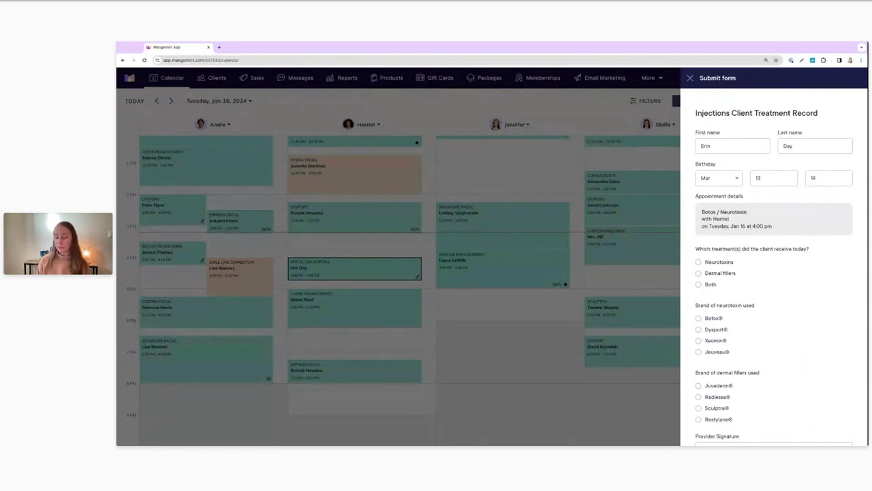
text(7)
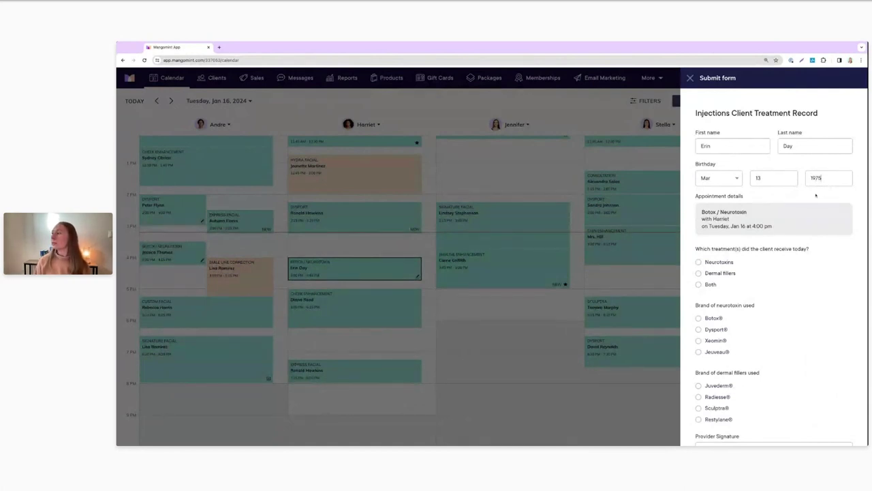
text(5)
Record Neurotoxins as the treatment received and Botox® as the brand of neurotoxin used.
scroll(815, 196, down, 2)
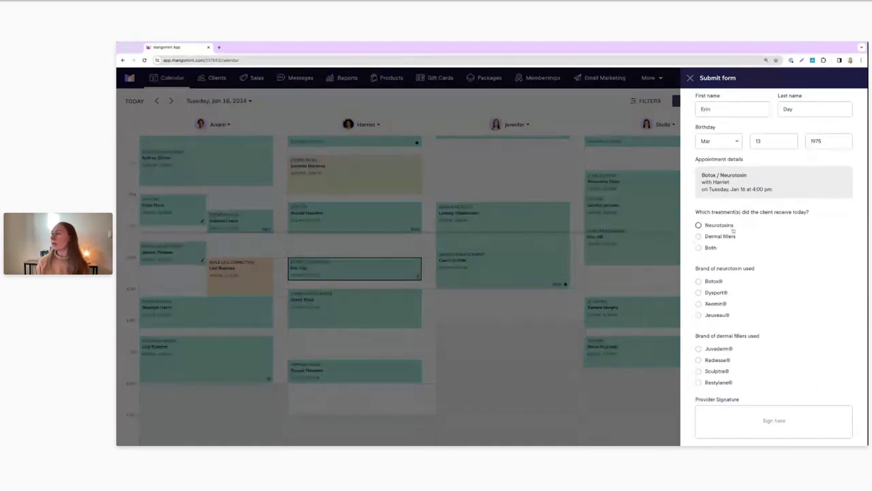
click(699, 225)
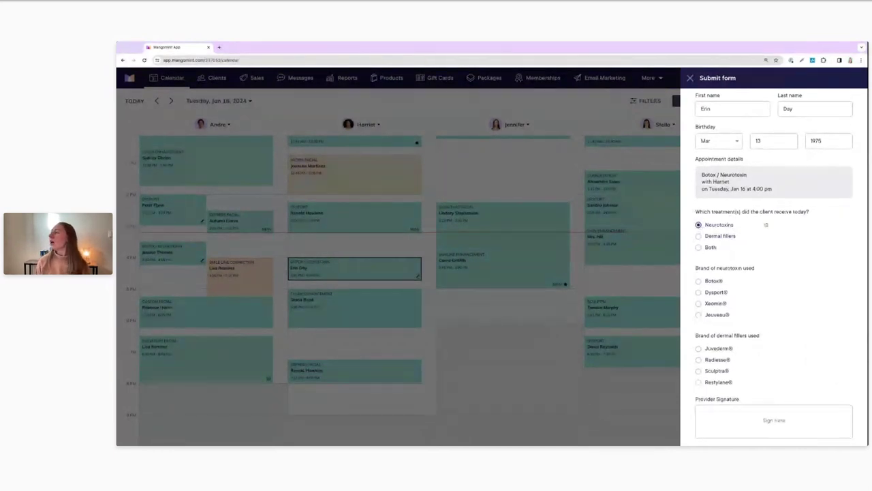
scroll(766, 224, down, 1)
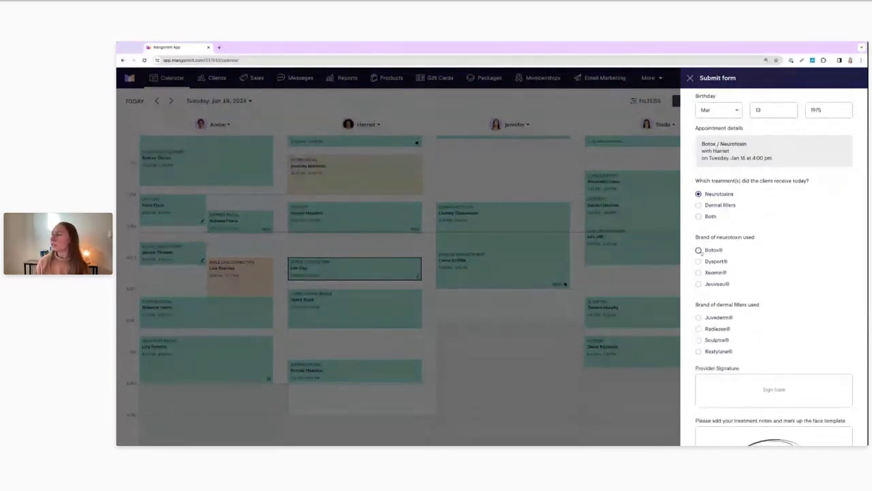
click(698, 250)
Draw a signature in the Provider Signature field and open the face template image for markup.
scroll(771, 248, down, 2)
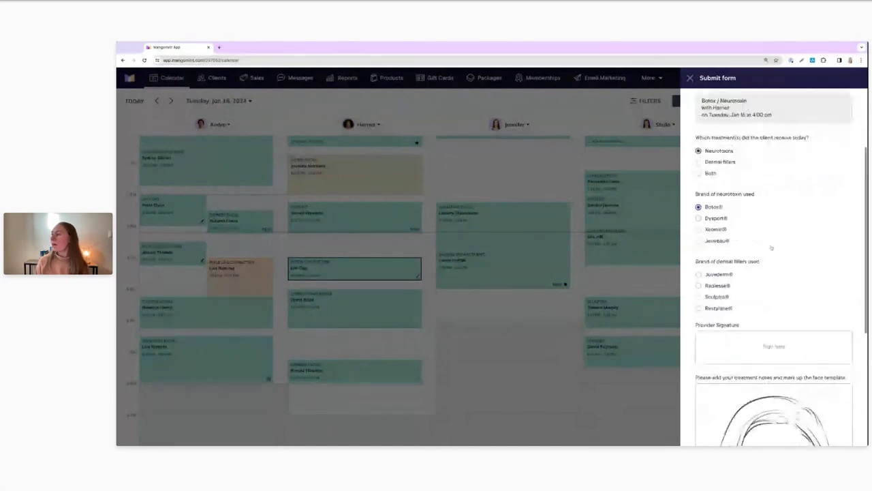
scroll(771, 248, down, 1)
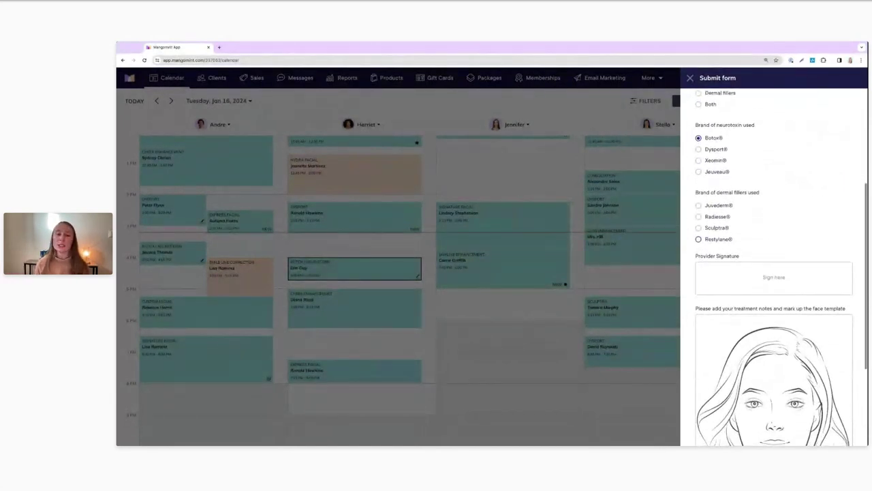
scroll(746, 255, down, 1)
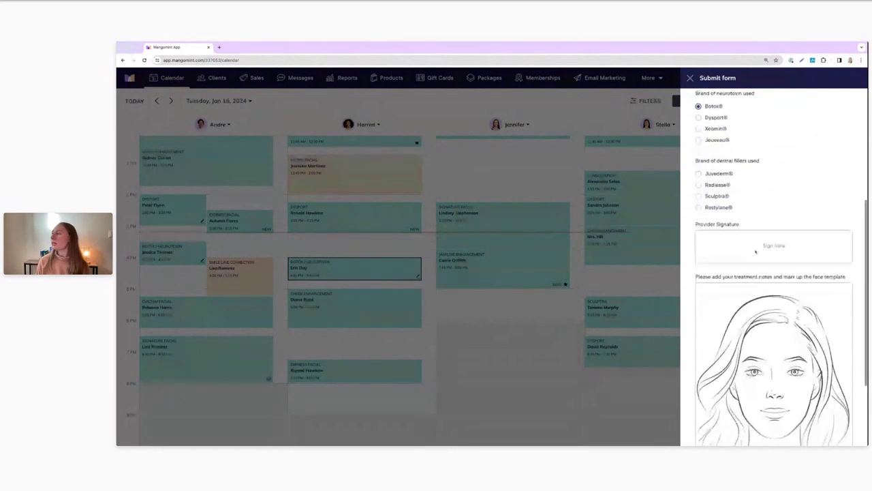
drag(748, 255, 784, 248)
scroll(791, 254, down, 3)
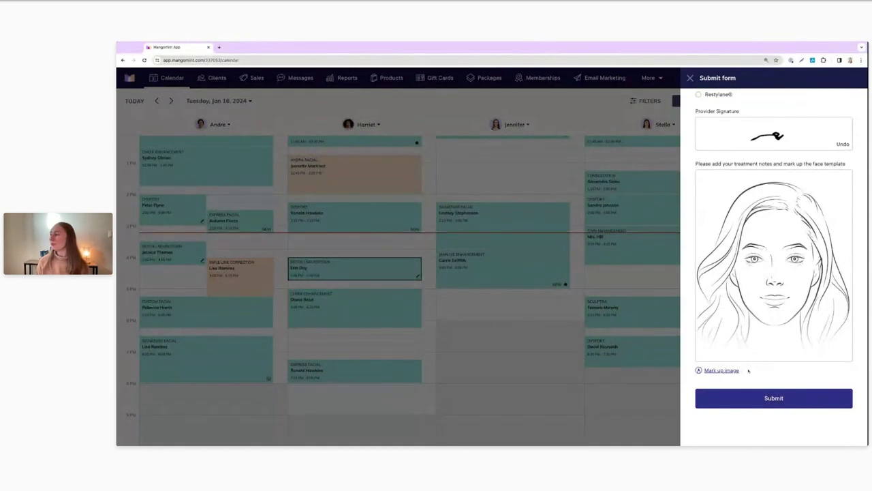
click(714, 370)
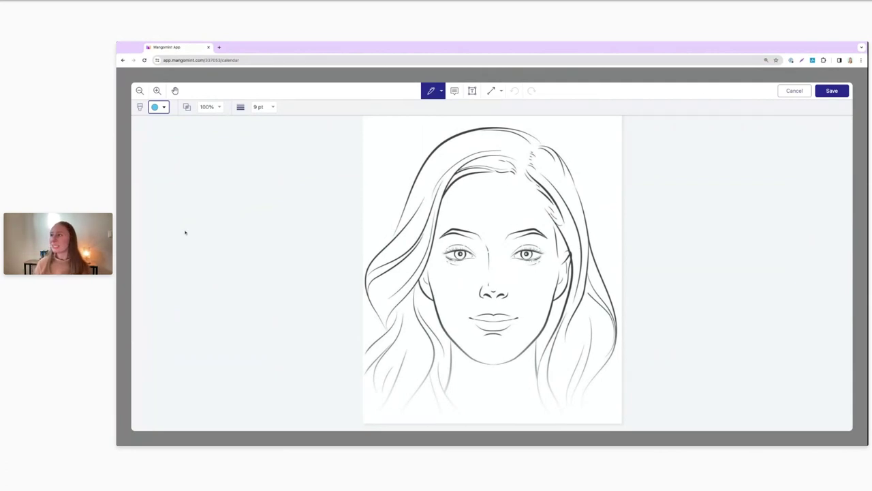
Activate the Pen tool for the face markup and set its colour to blue.
click(431, 93)
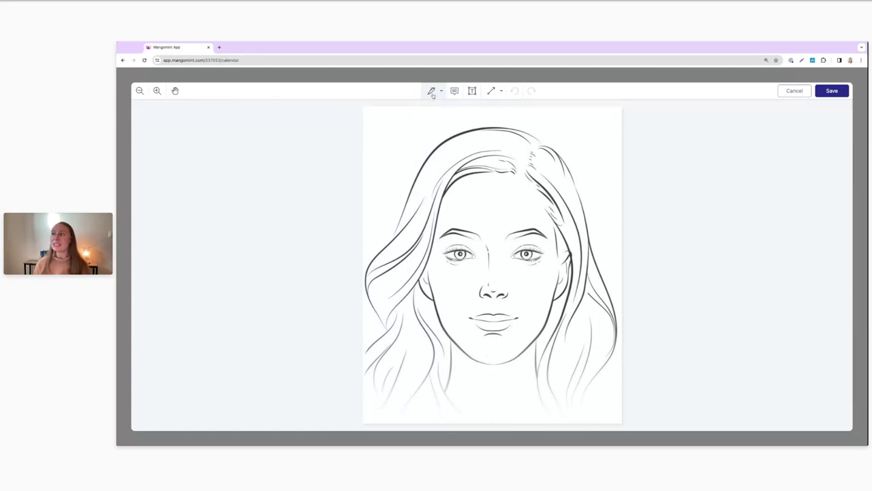
click(432, 94)
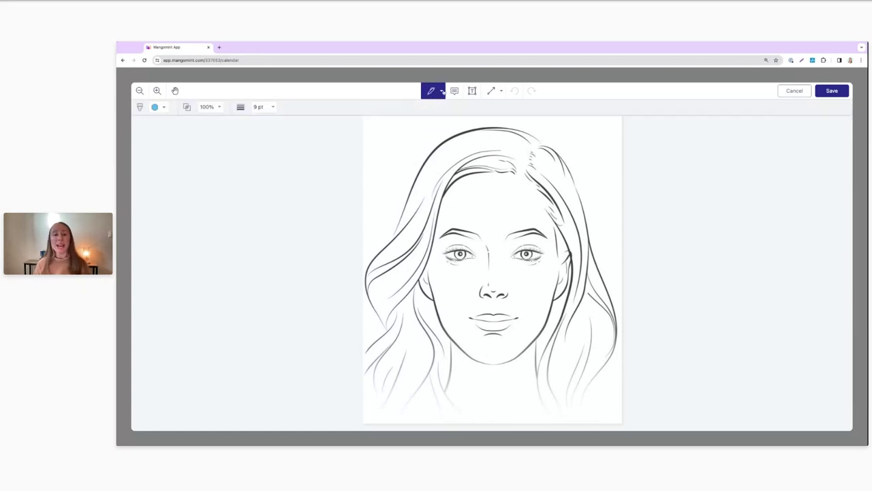
click(443, 91)
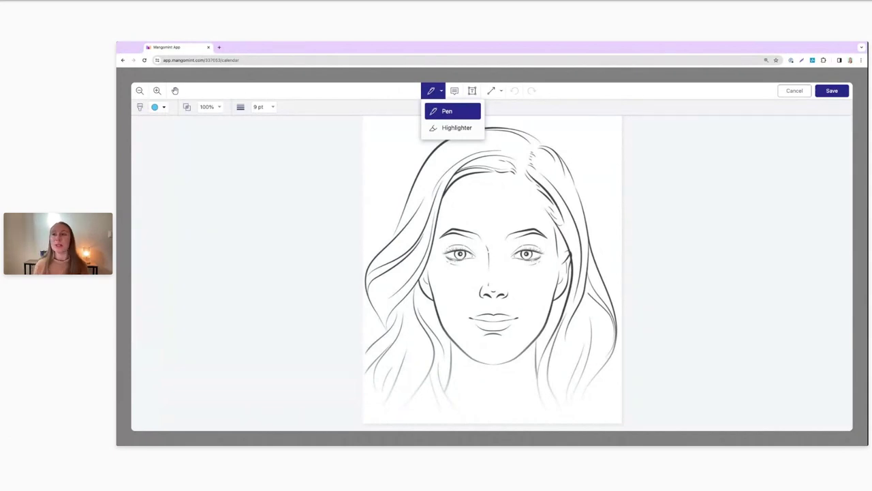
click(163, 107)
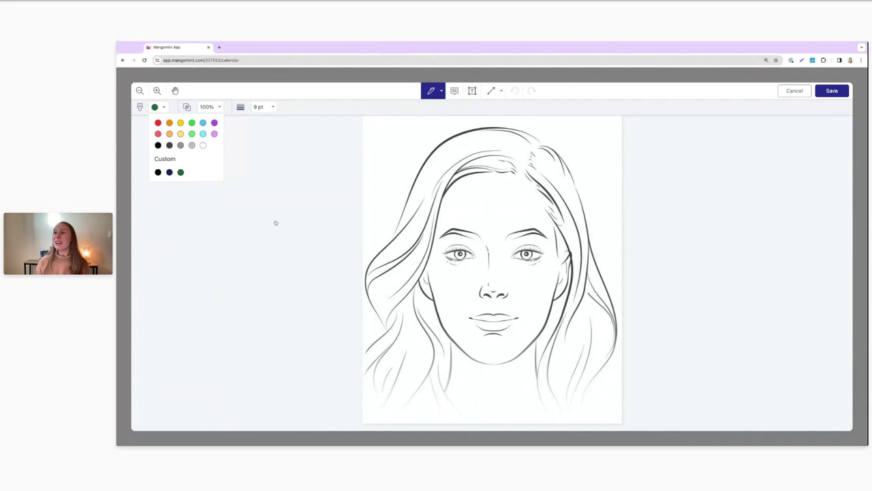
click(202, 123)
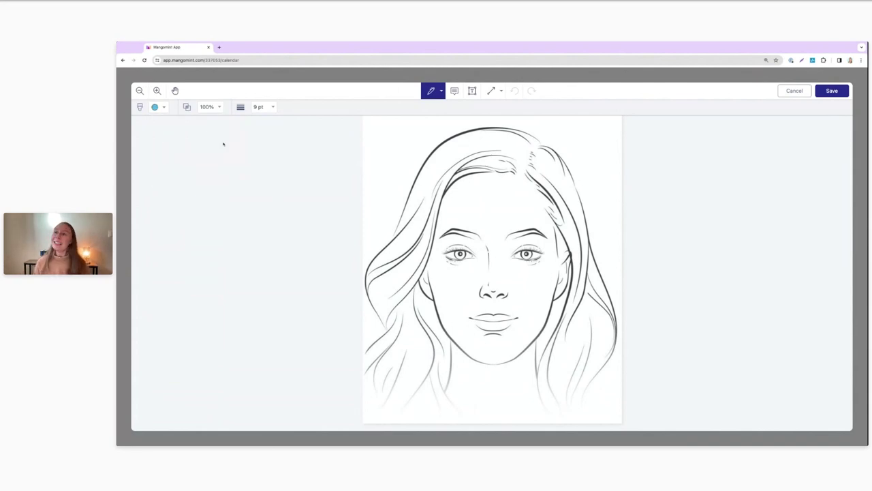
Try a pen stroke at 49% opacity across the hairline, undo it, and restore the pen opacity to 100%.
click(214, 110)
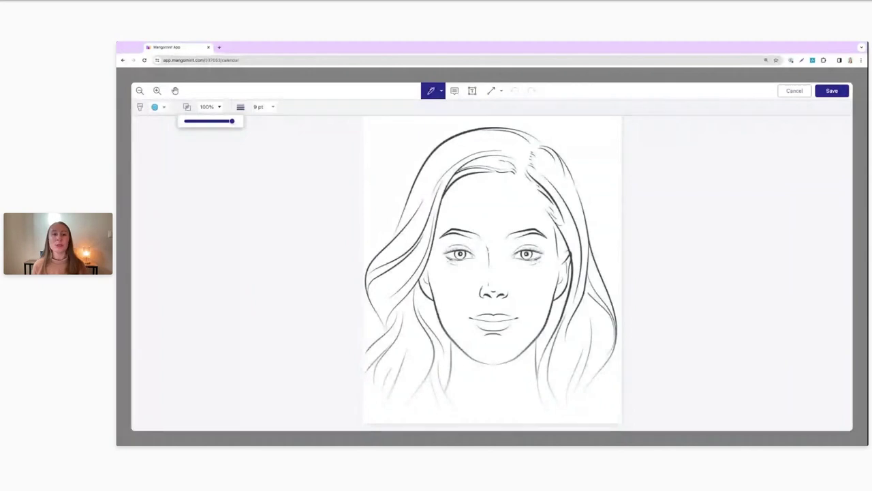
drag(232, 120, 207, 121)
drag(409, 186, 465, 202)
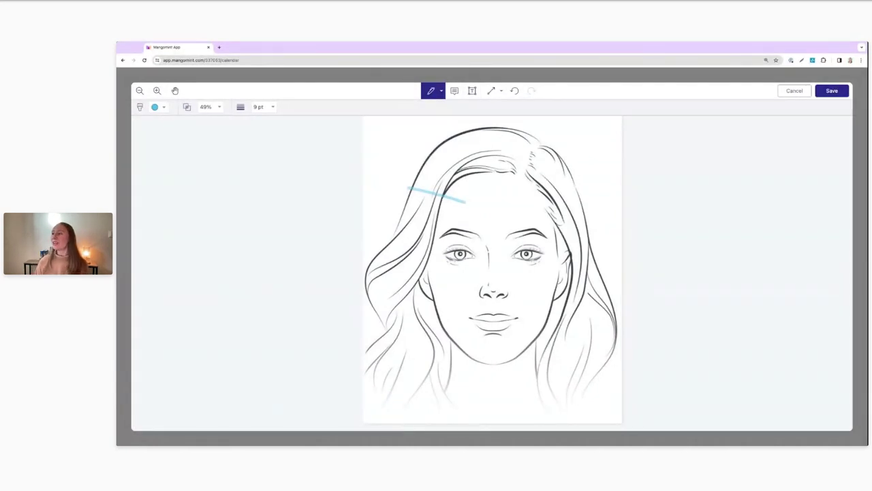
click(514, 90)
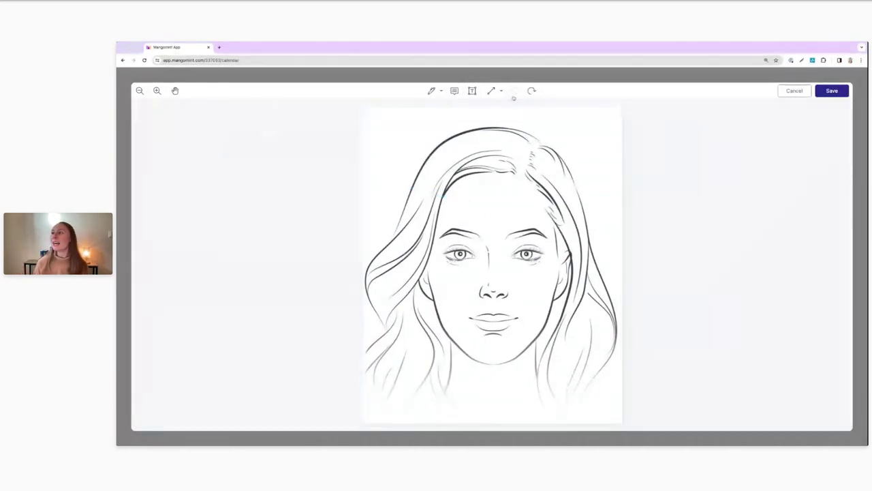
click(431, 91)
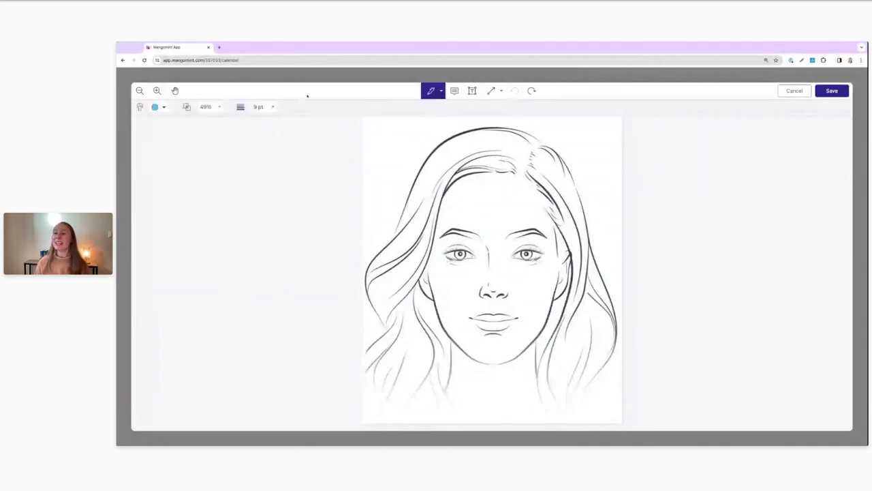
click(218, 107)
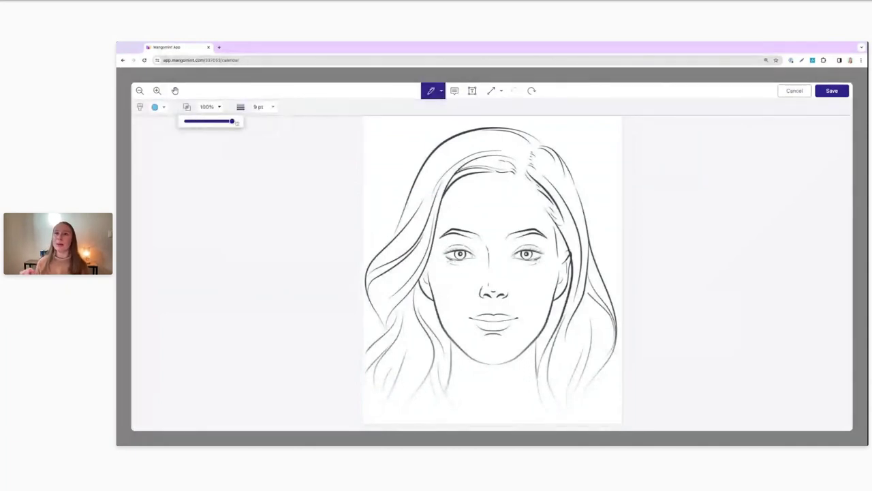
Try a 19 pt pen stroke beside the hair, raise the thickness to 23 pt, and undo the stroke.
click(273, 107)
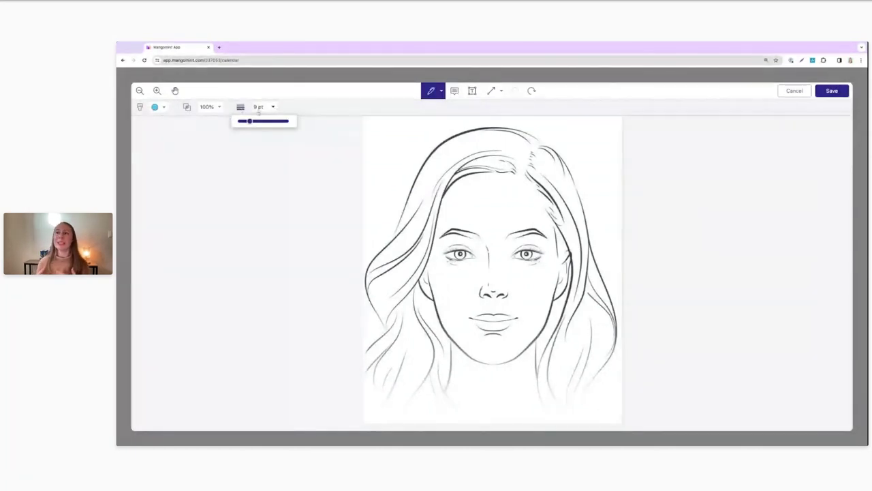
drag(250, 121, 262, 122)
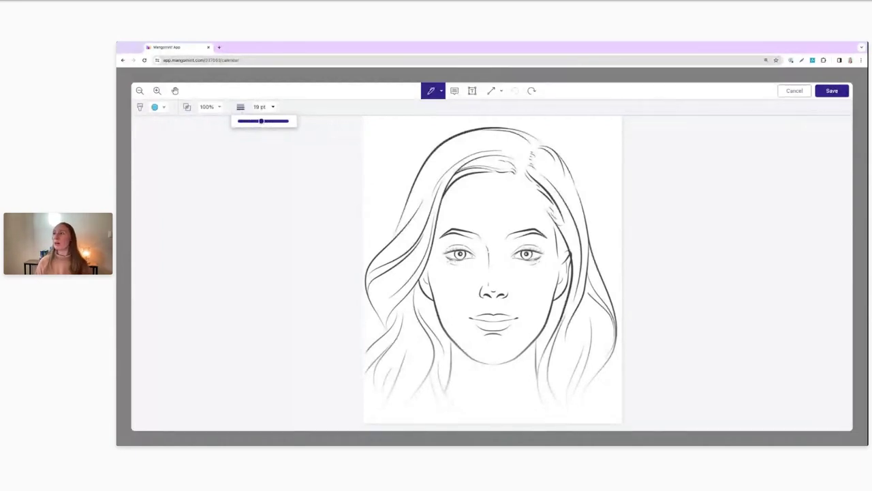
drag(383, 159, 419, 141)
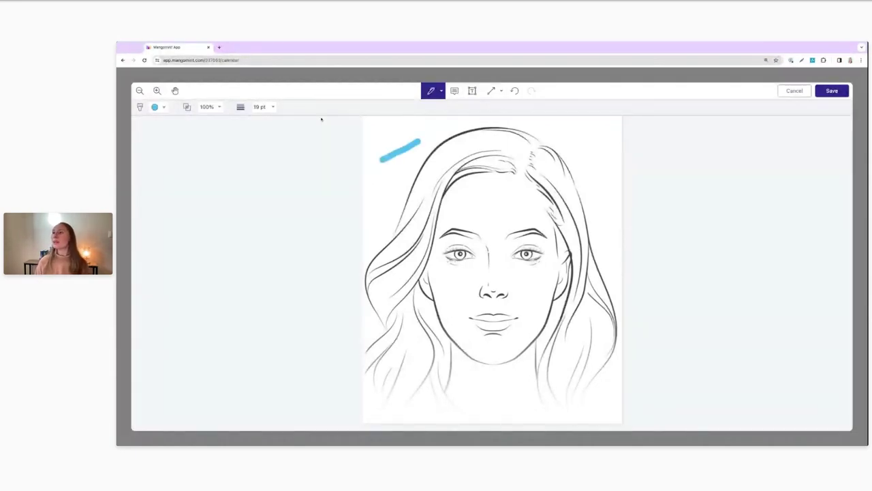
click(269, 109)
drag(261, 121, 266, 122)
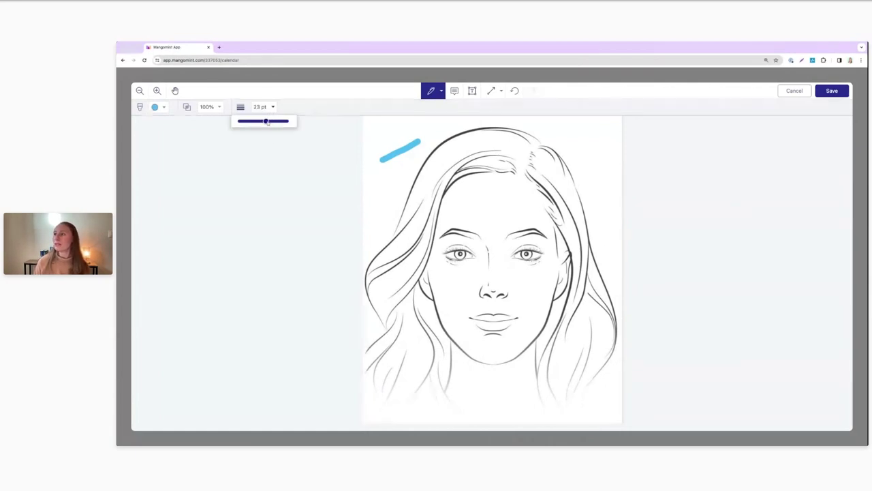
click(515, 92)
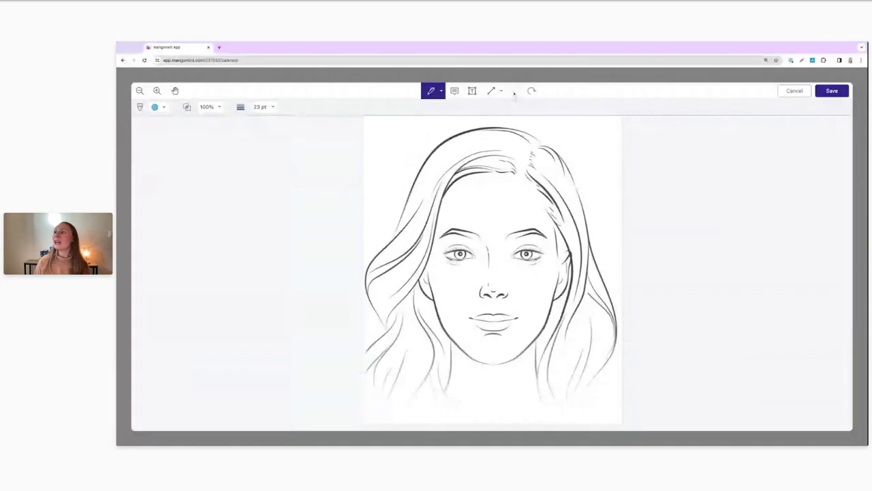
Try a 37 pt pen stroke beside the hair and undo it.
click(262, 106)
drag(273, 121, 283, 121)
drag(374, 140, 413, 140)
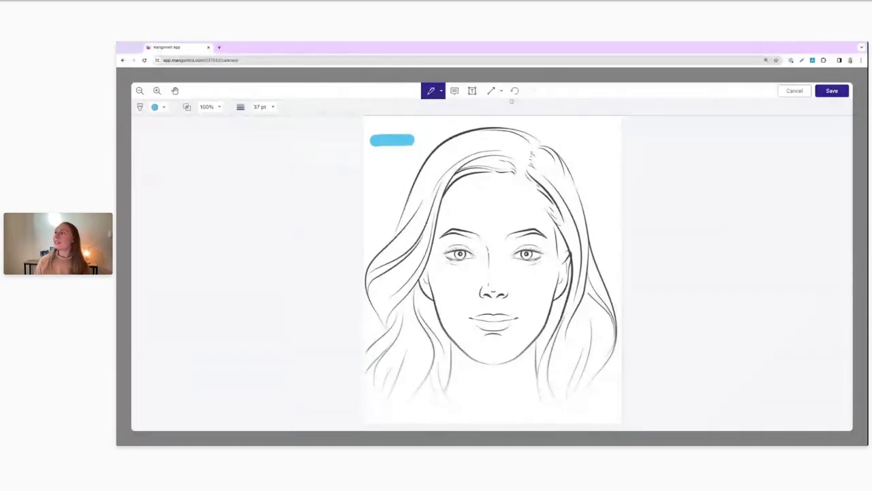
click(516, 91)
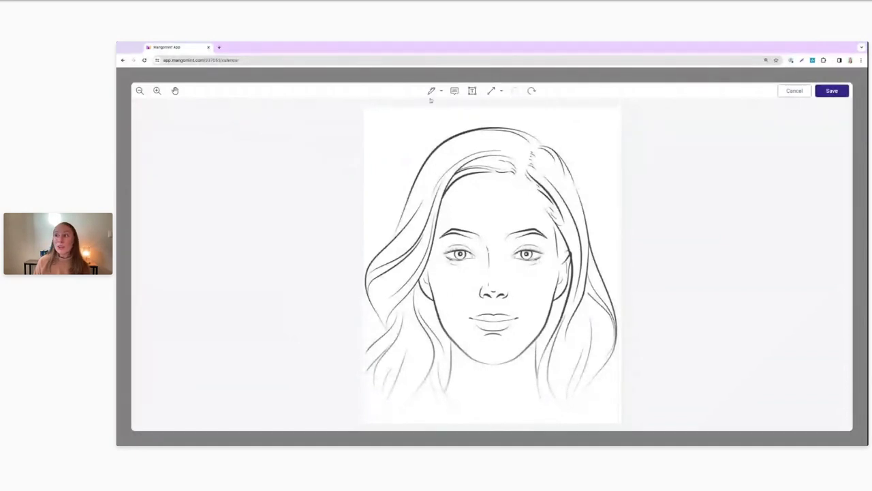
Reactivate the Pen tool and set its line thickness to 9 pt.
click(440, 90)
click(447, 113)
click(272, 107)
key(Left)
key(Left)
key(Left)
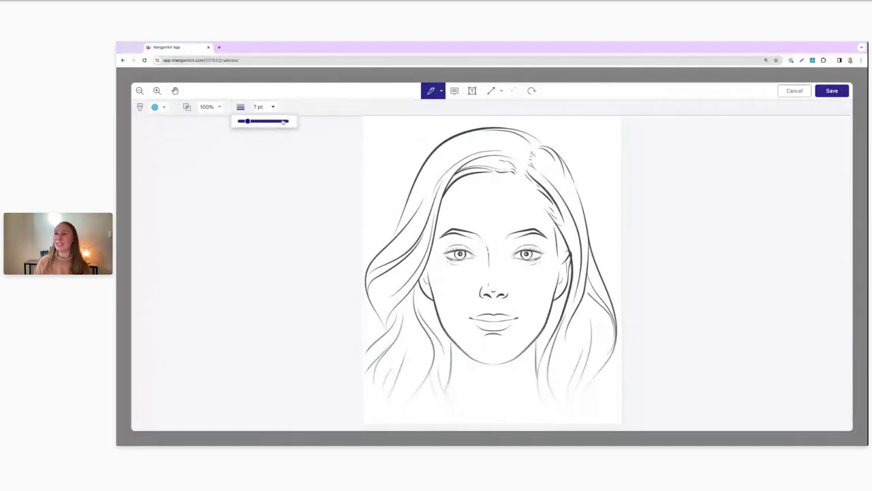
key(Right)
key(Right)
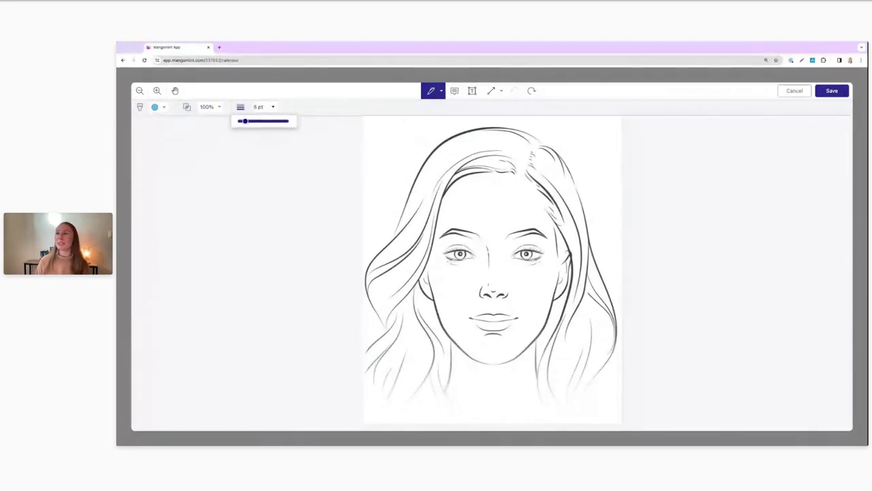
click(264, 109)
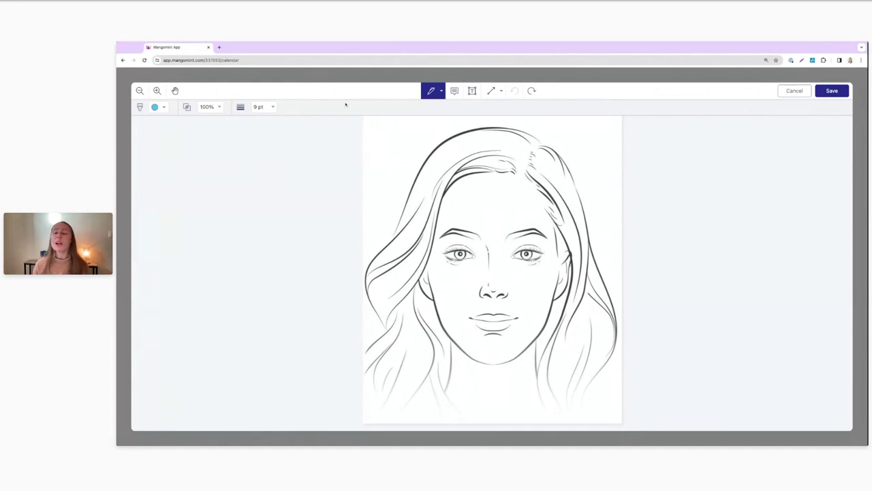
Examine the options of the note, text and shape tools, including shape types, text colours and text alignment.
click(455, 91)
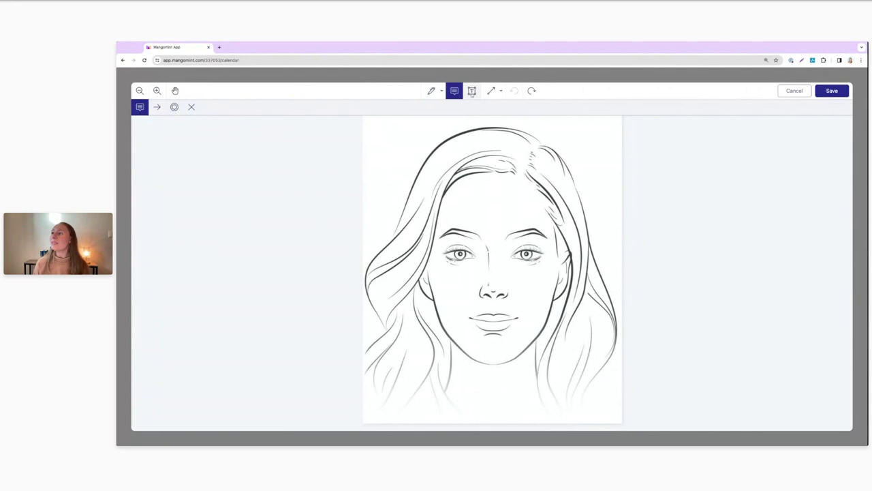
click(471, 92)
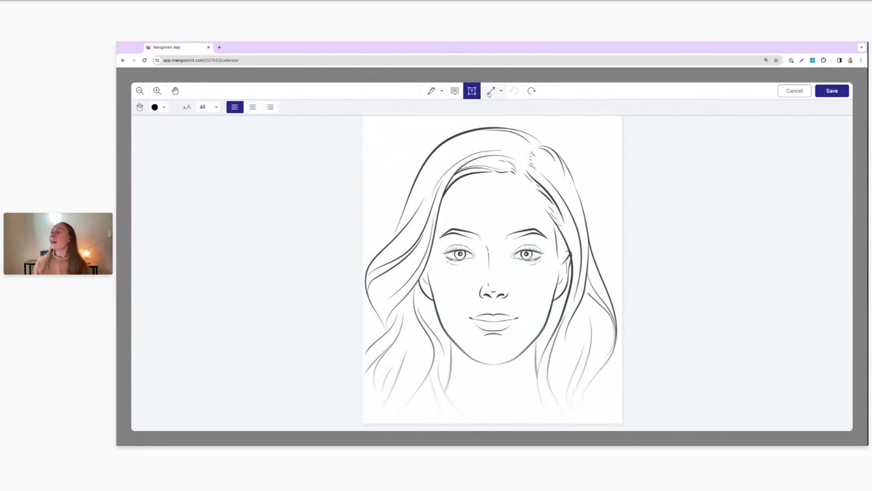
click(490, 92)
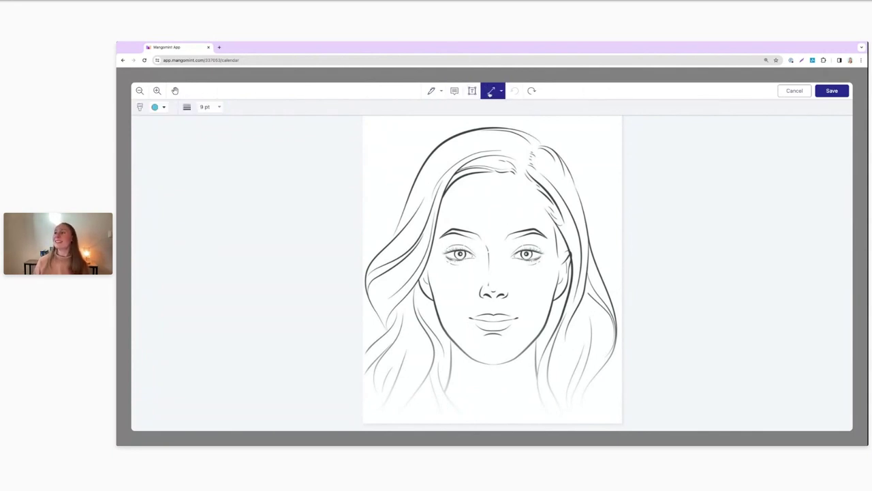
click(501, 92)
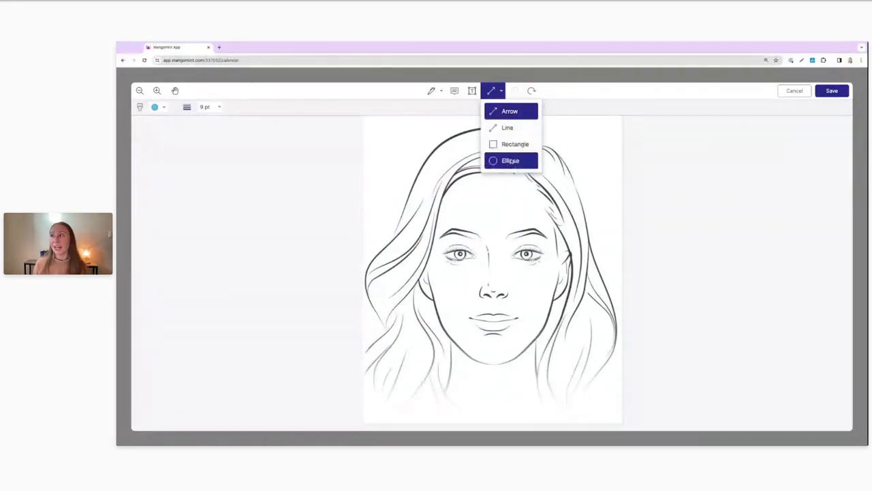
click(472, 91)
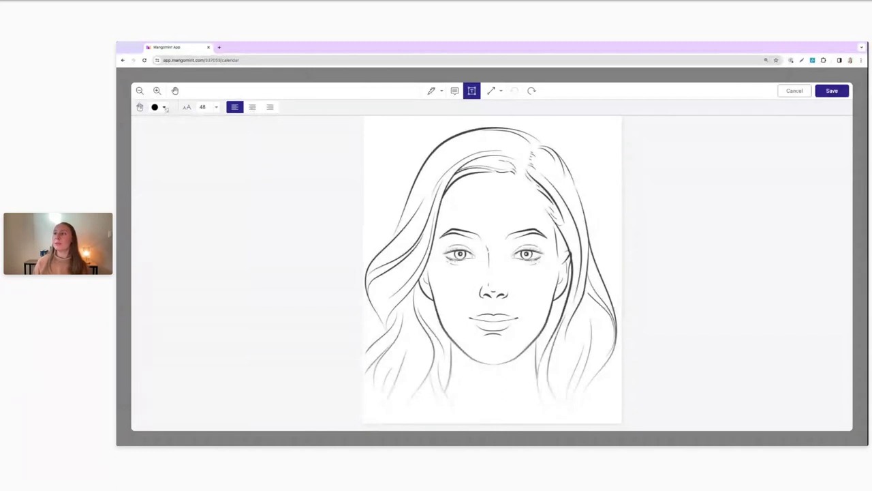
click(165, 108)
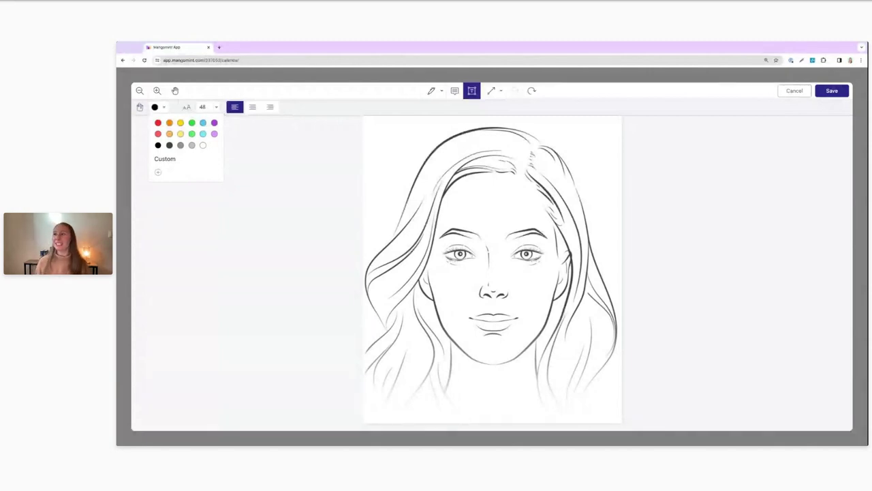
click(253, 108)
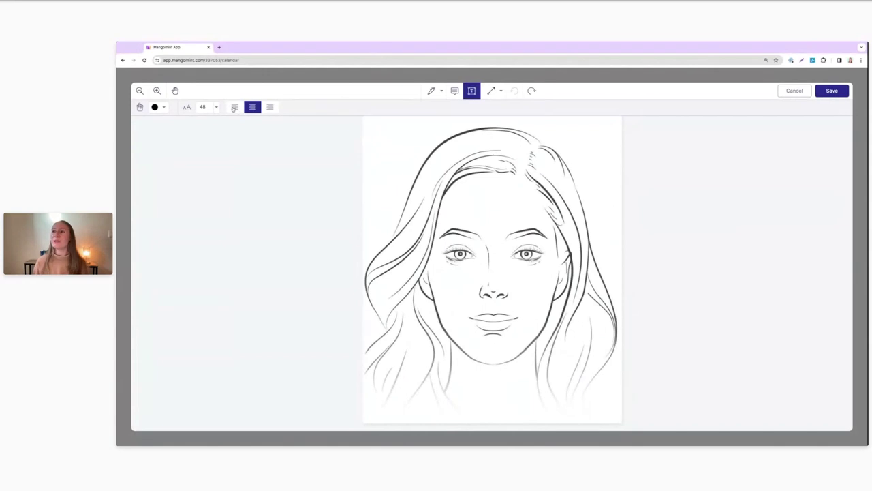
click(233, 108)
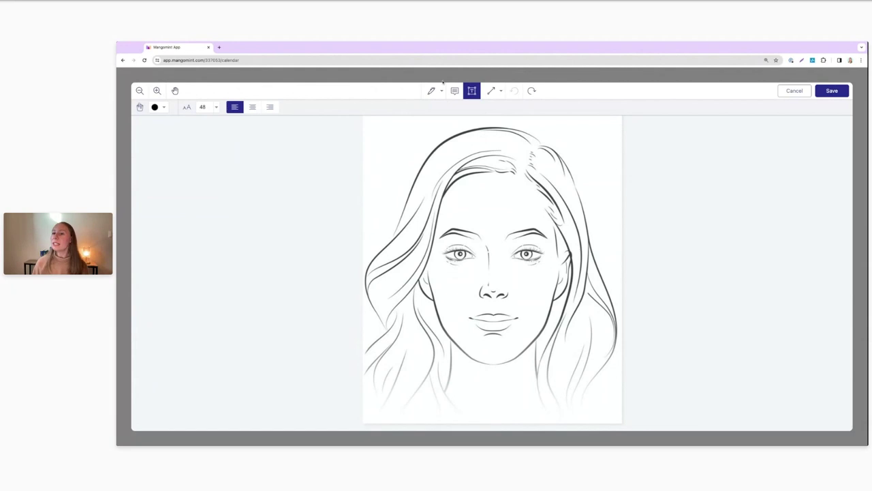
With the Pen tool in light cyan, mark three dots beside the outer corner of each eye.
click(442, 91)
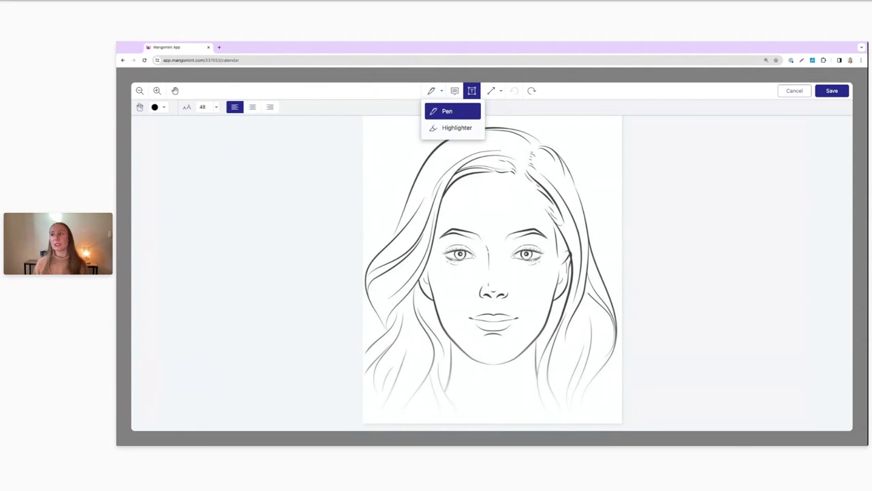
click(446, 111)
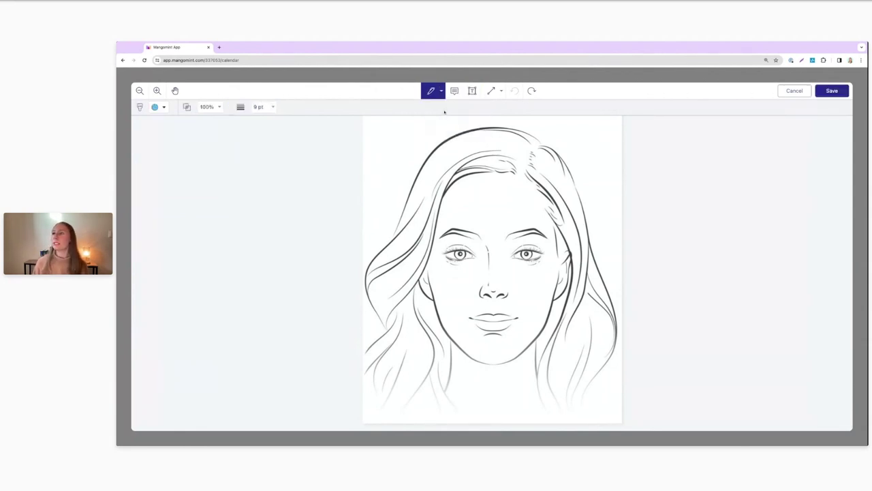
click(162, 107)
click(203, 133)
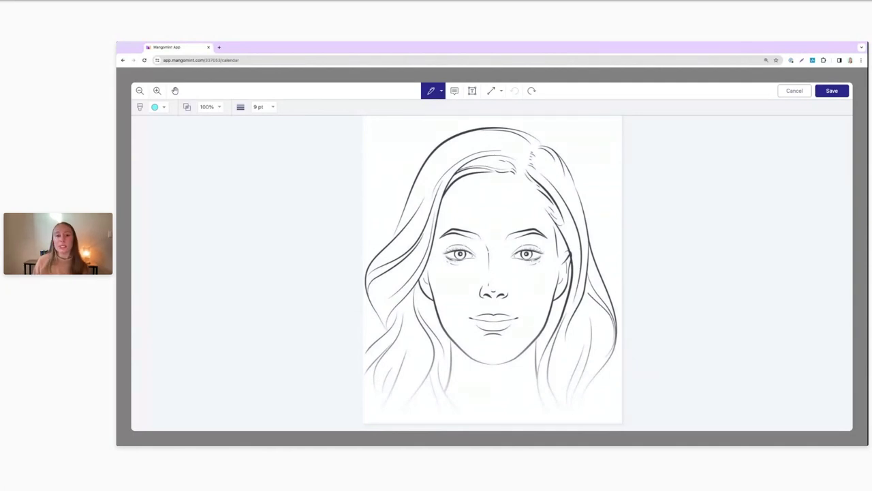
key(ctrl+y)
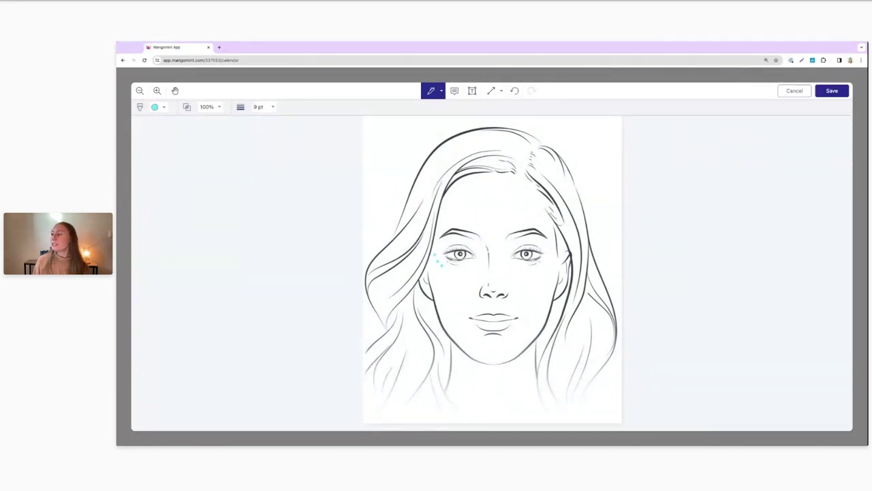
click(549, 253)
click(548, 259)
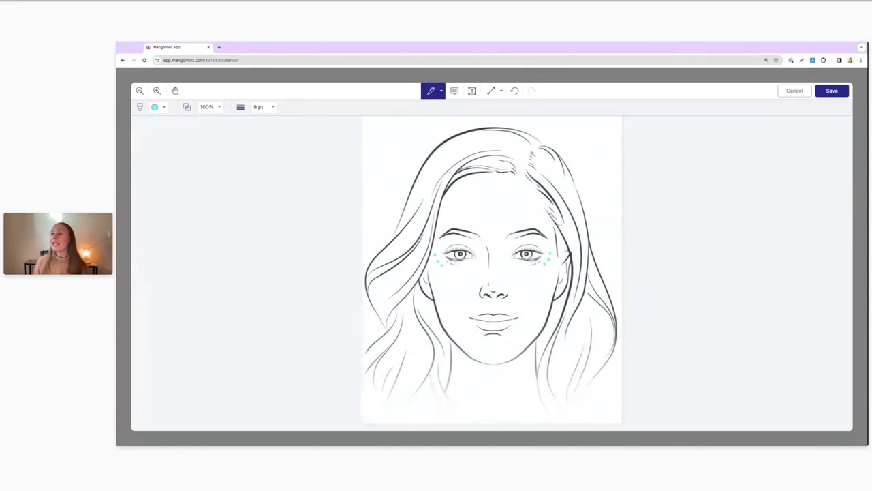
Place a note beside the cyan dots at the outer corner of the image's left-hand eye and enter "Crow's feet" in it.
click(454, 91)
click(455, 92)
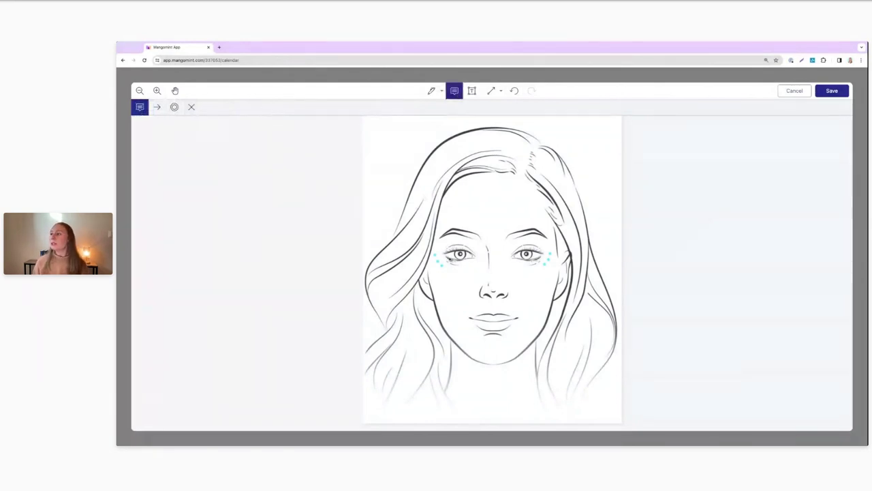
click(438, 250)
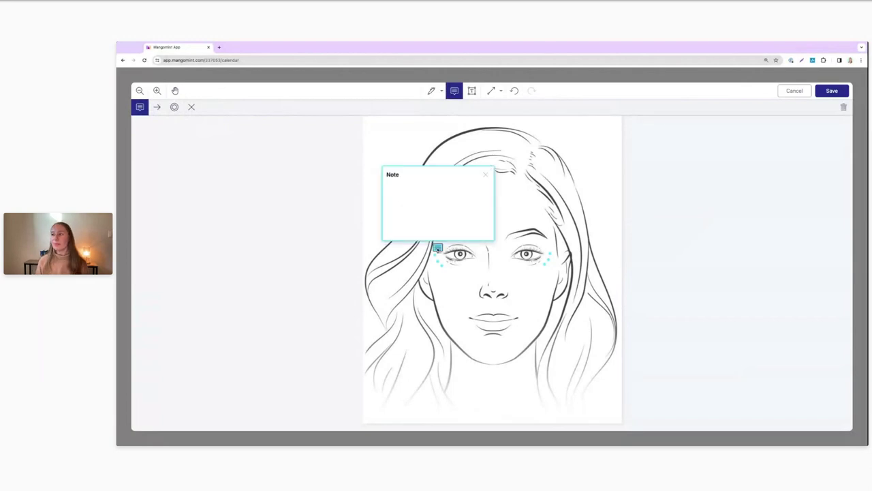
text(Ci)
text(ow's feet)
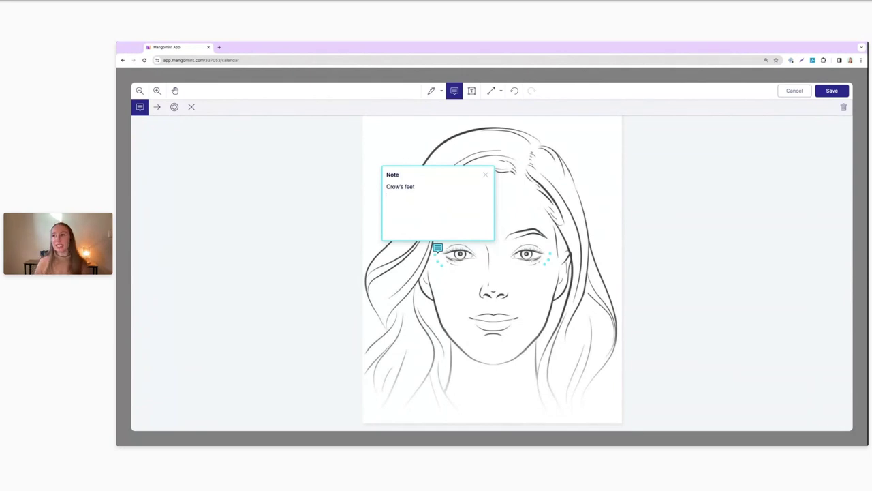
Add the line "12 units of Botox in each side" below the Crow's feet heading in the note.
key(Return)
text(12 units of botox)
key(BackSpace)
key(BackSpace)
key(BackSpace)
key(BackSpace)
key(BackSpace)
text(Botox in each side)
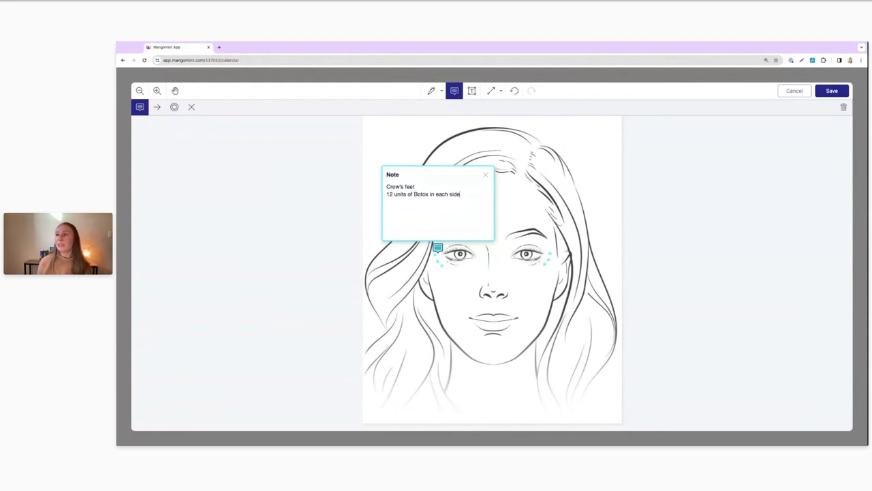
Add the line "Lot number: 123456789" to the Crow's feet note.
key(Return)
text(Lot)
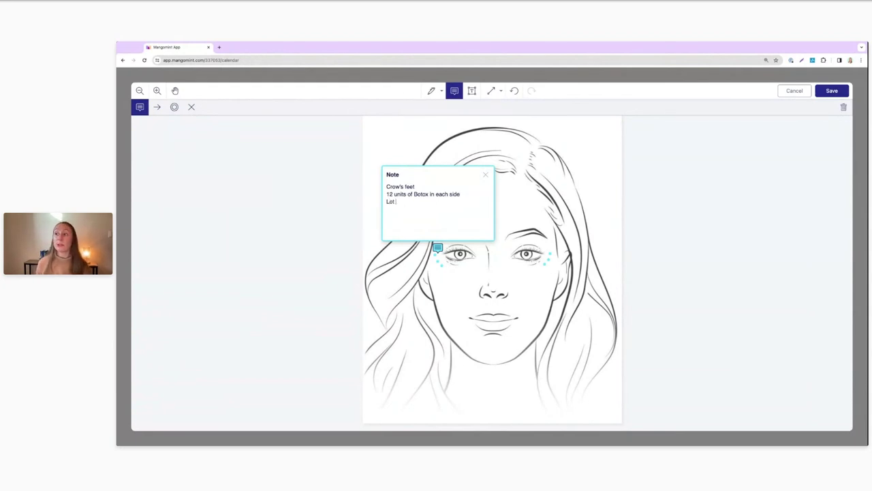
text( number: 123)
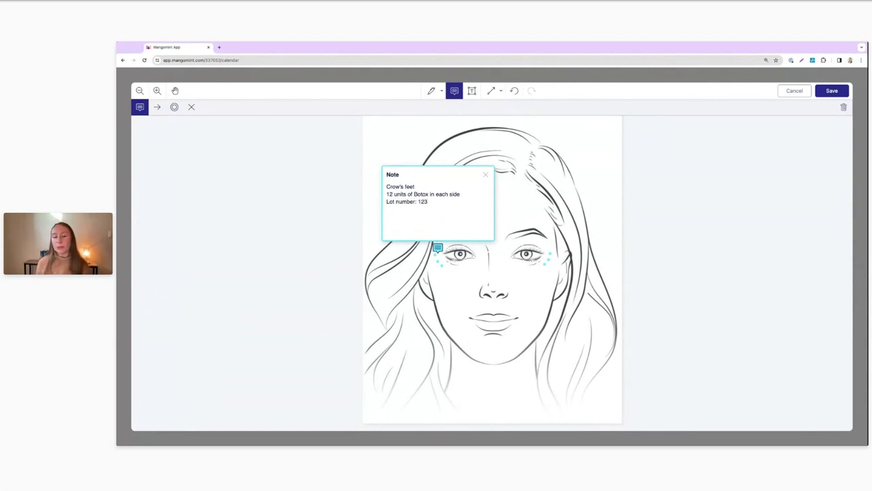
text(456789)
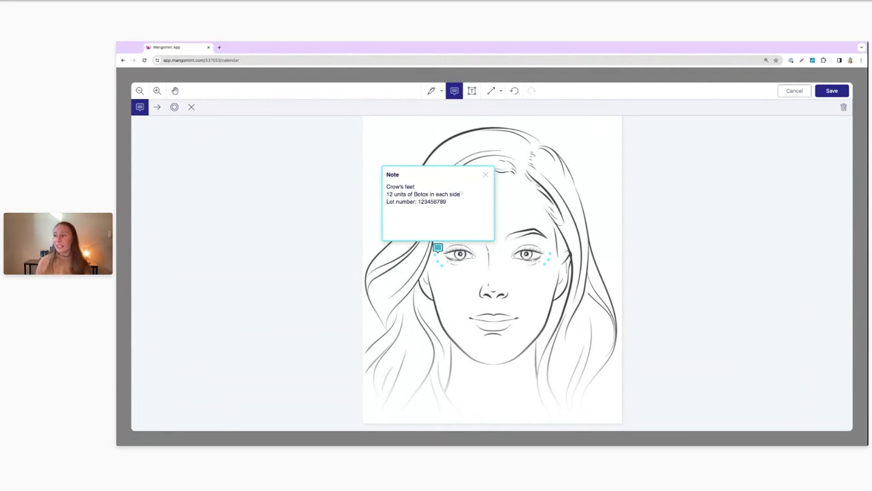
key(Escape)
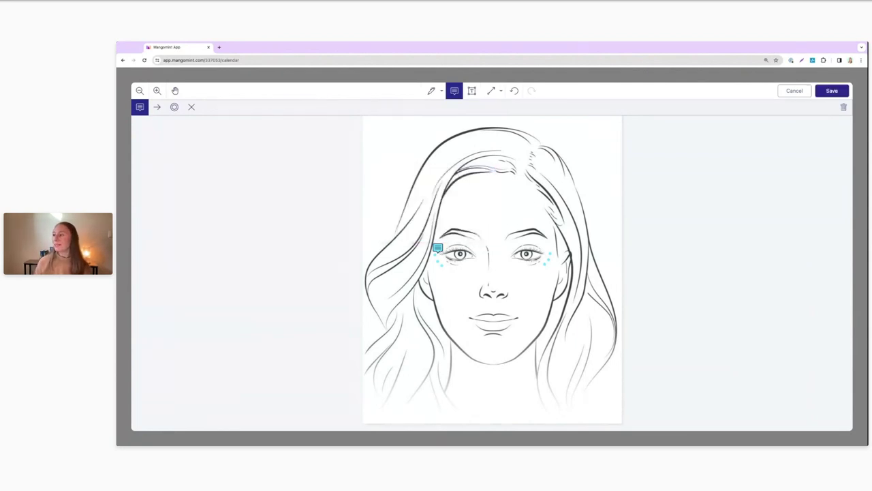
Separate the three lines of the Crow's feet note with blank lines and close the note.
click(438, 249)
key(Return)
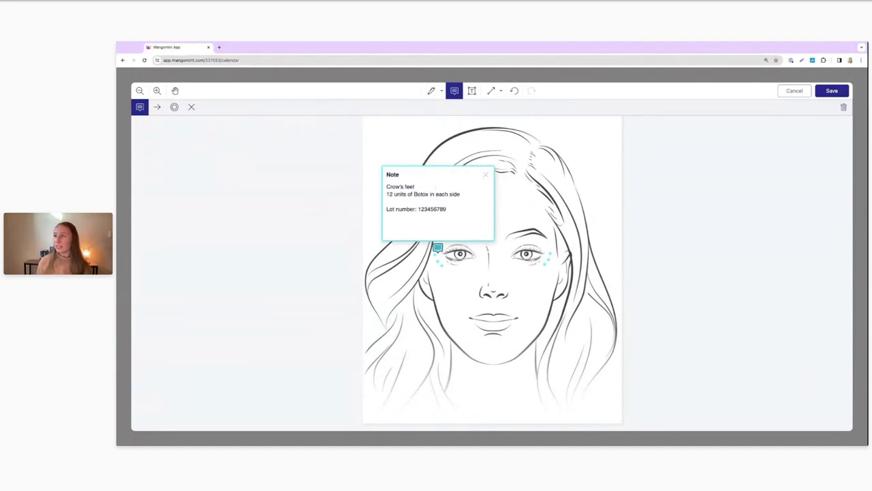
key(Return)
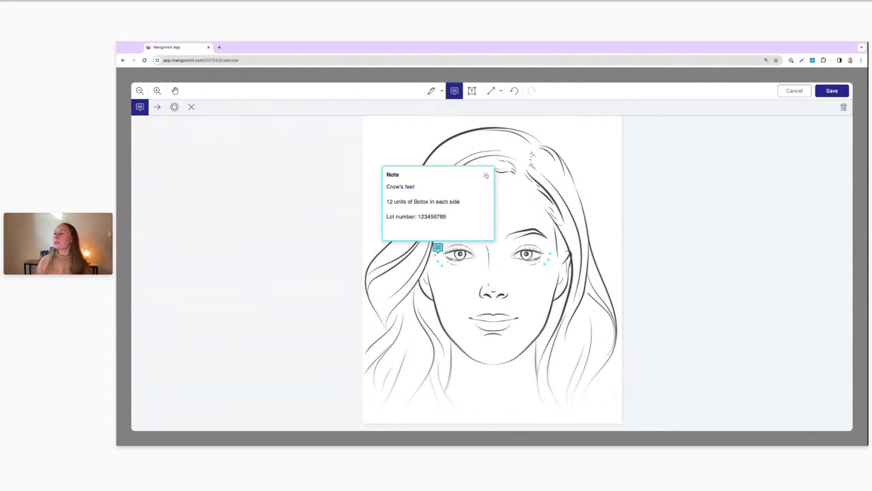
click(486, 175)
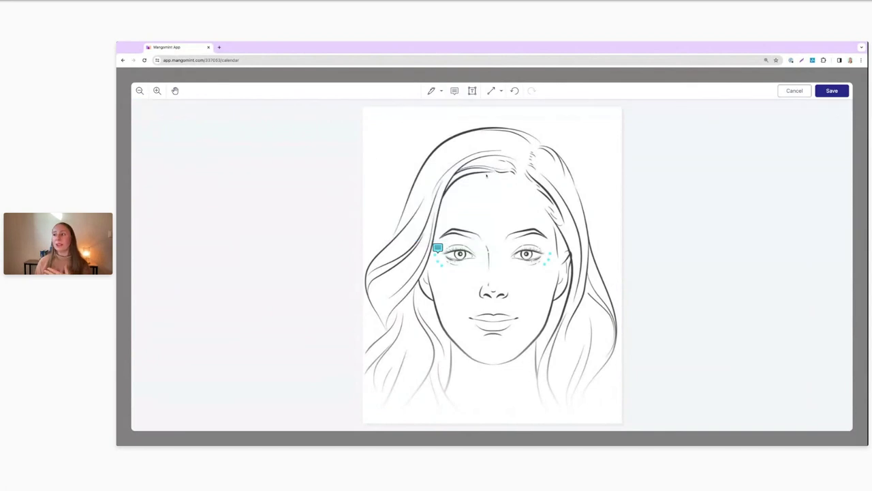
With the Pen tool in green, mark six dots in a V shape between the eyebrows.
click(432, 90)
click(450, 111)
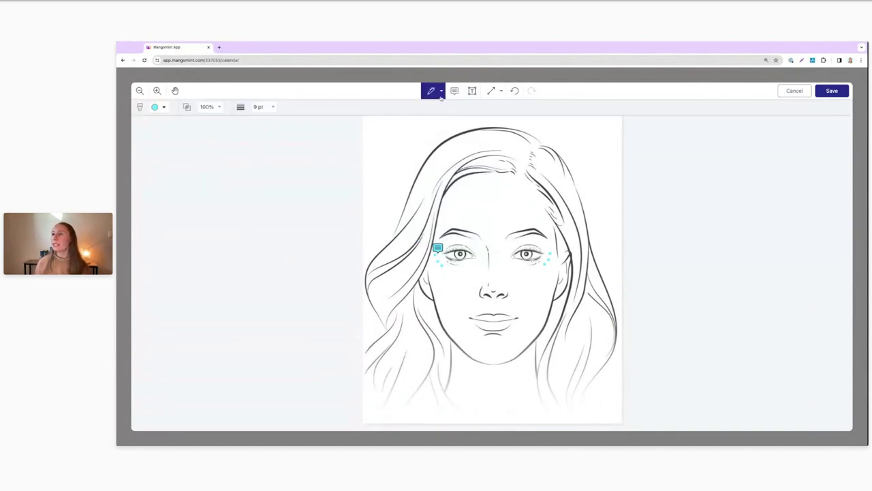
click(159, 108)
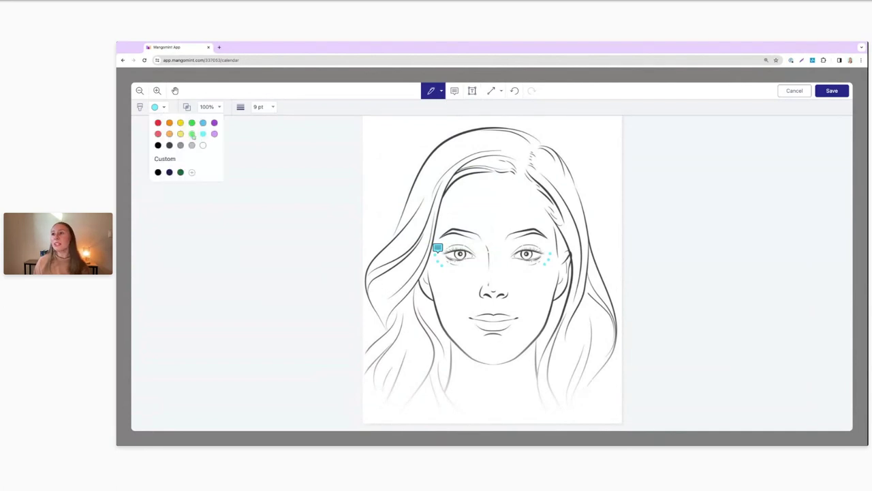
click(191, 123)
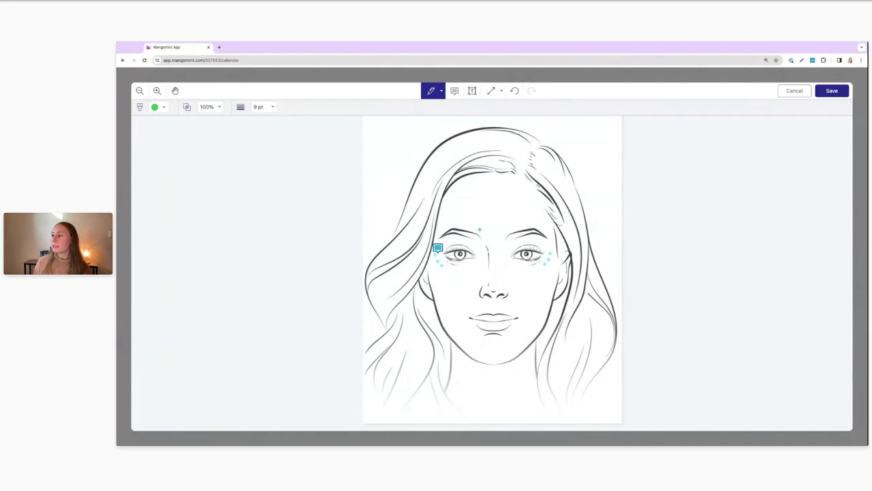
click(490, 242)
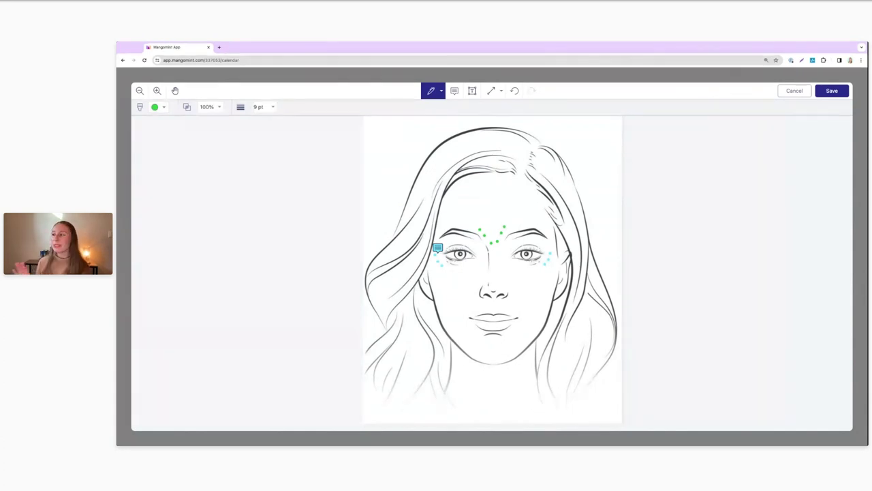
Place a note among the green dots between the eyebrows, reading "Frown lines" and "30 units of Botox" separated by a blank line.
click(454, 91)
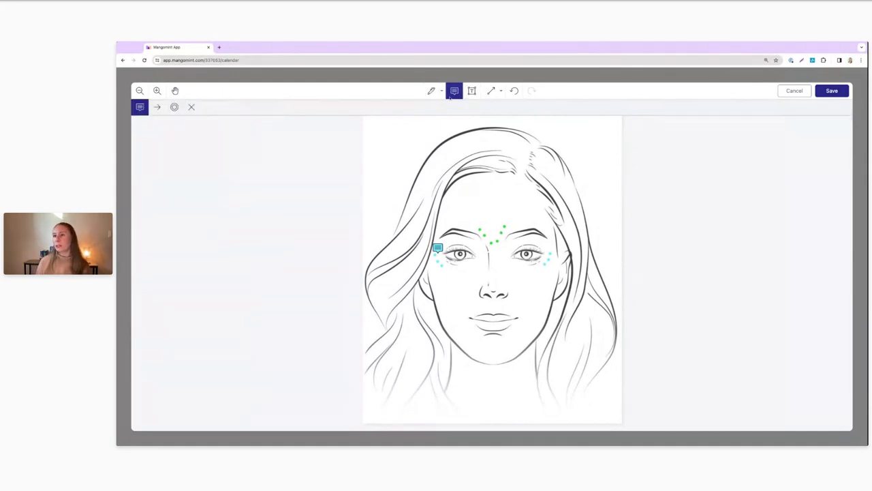
click(492, 234)
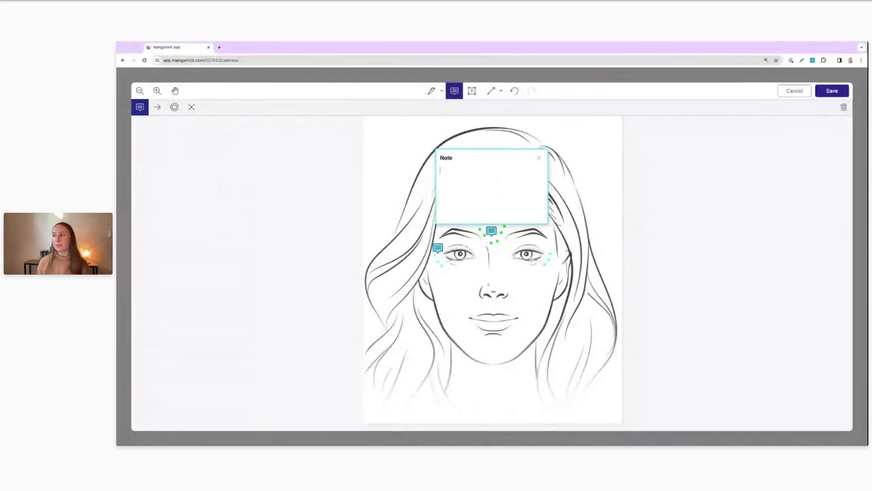
text(Frown lines  )
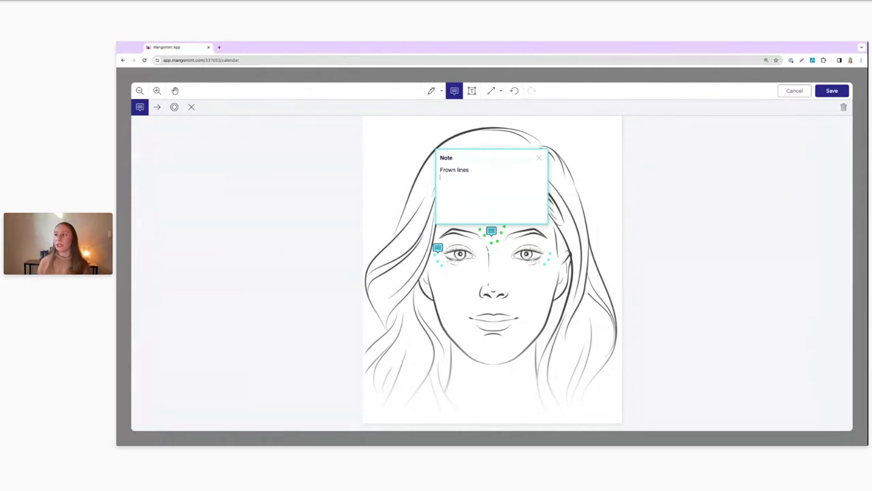
text(30 units)
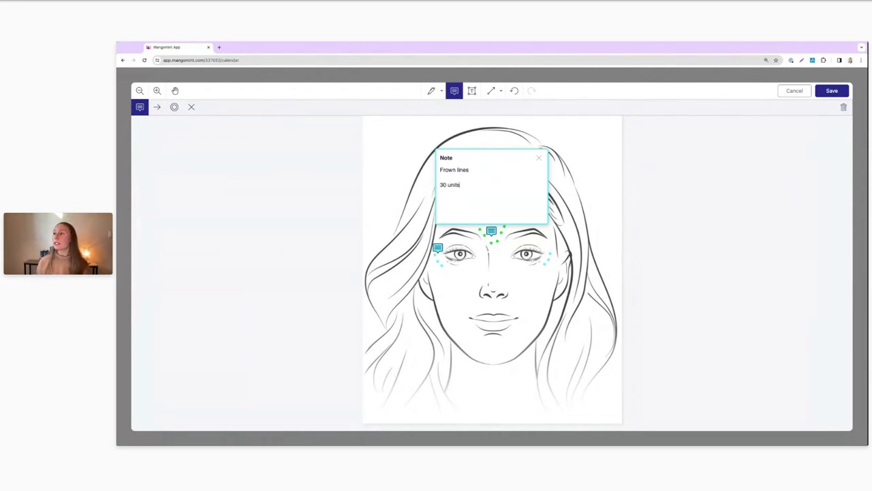
text( of Boto)
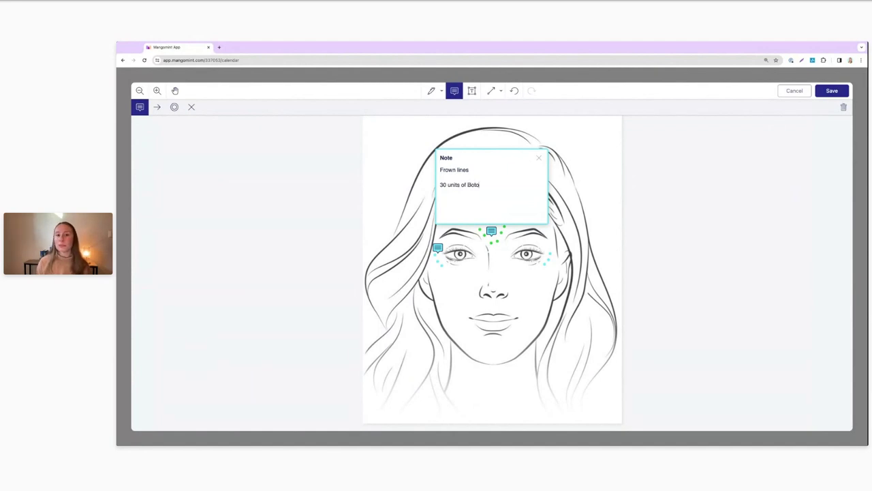
text(x)
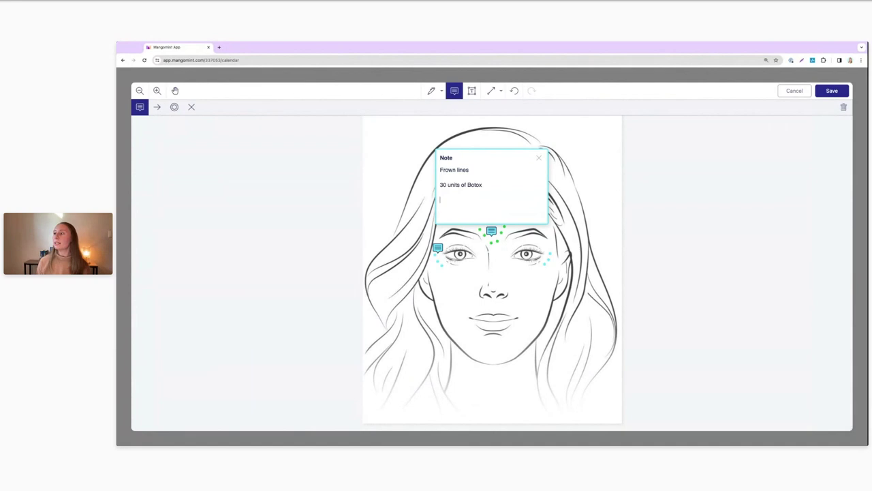
Add "Lot number: 555123" below a blank line in the Frown lines note and close it.
key(Return)
text(Lot)
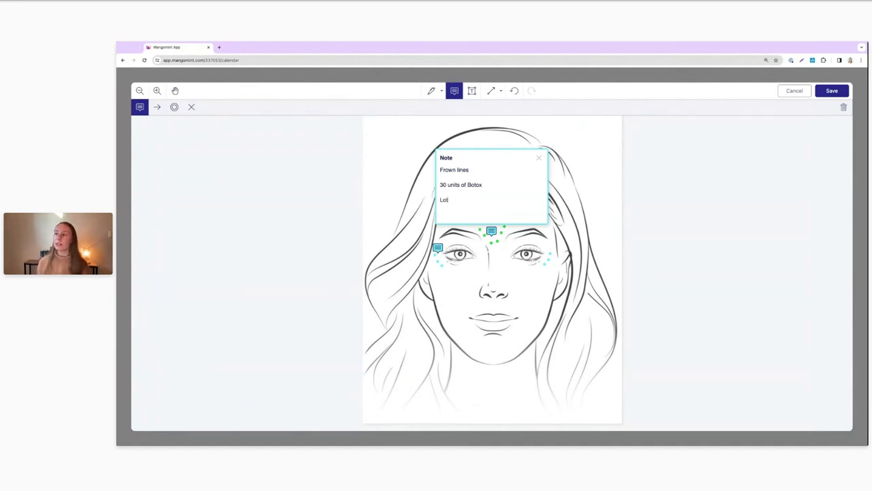
text( number)
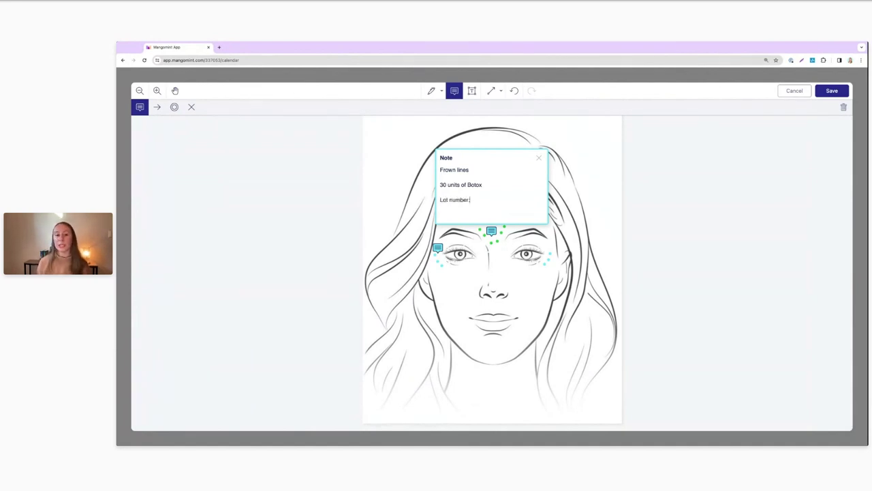
text(: 555)
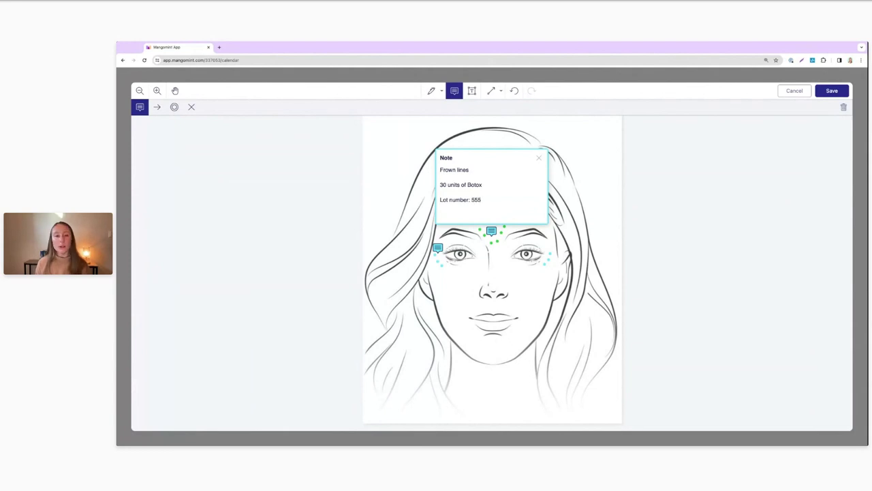
text(123)
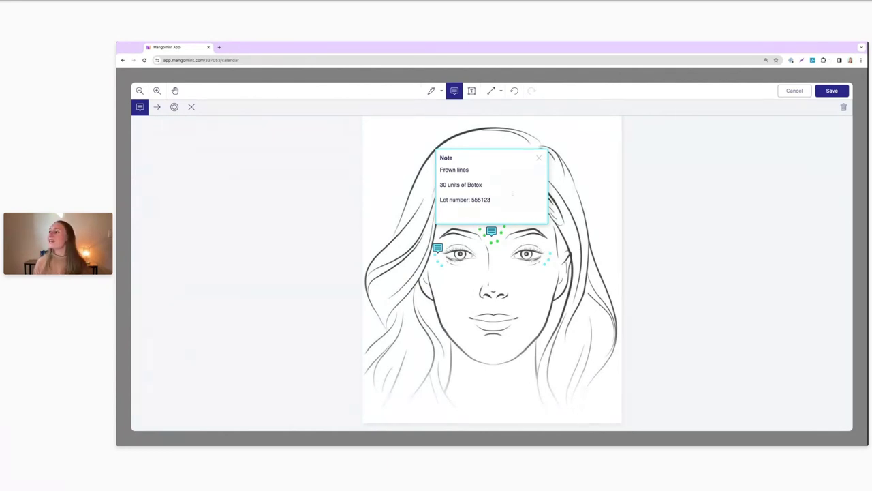
click(538, 158)
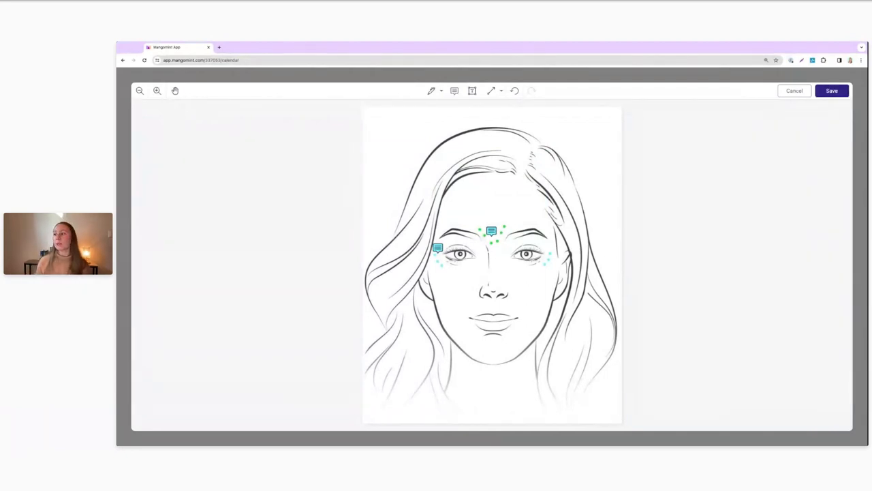
With the Pen tool in purple, mark a row of seven dots across the forehead.
click(431, 91)
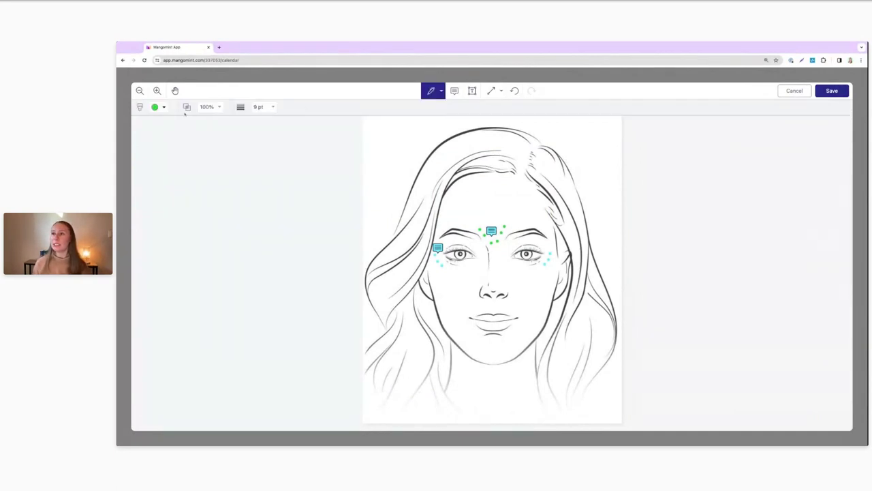
click(163, 107)
click(214, 123)
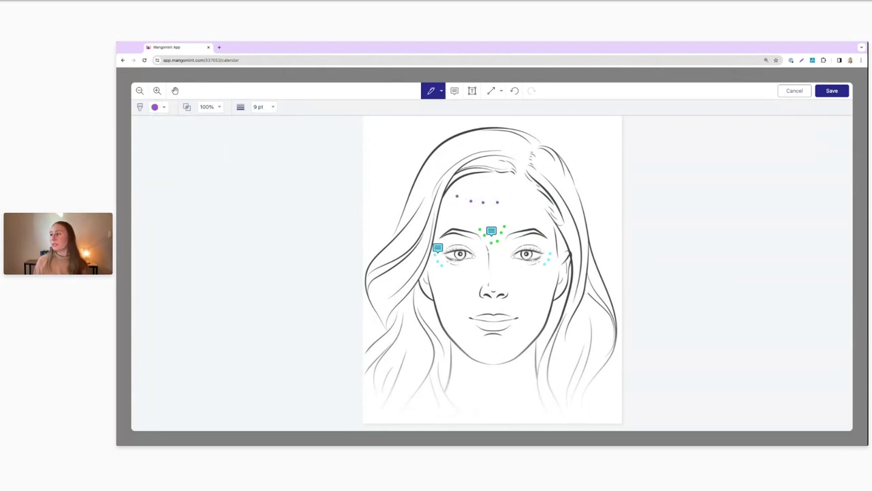
click(533, 197)
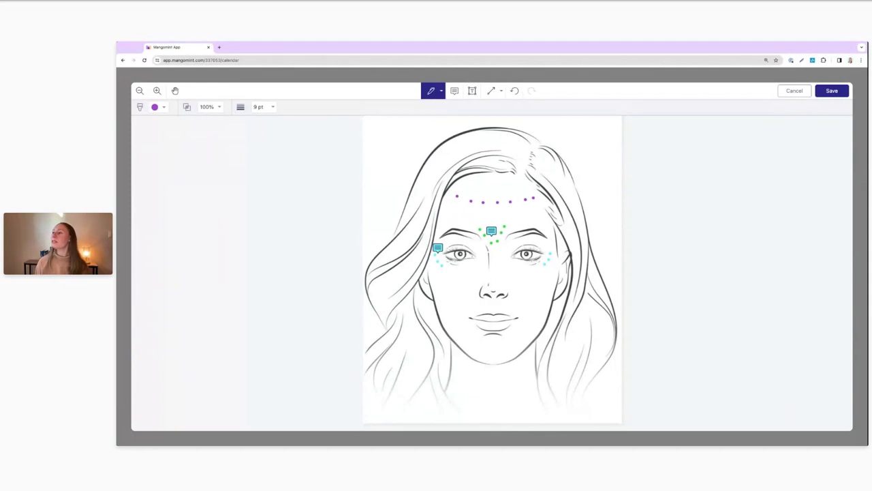
Place a note among the purple forehead dots, reading "Forehead wrinkles" with "20 units of Botox used" on the line below.
click(455, 91)
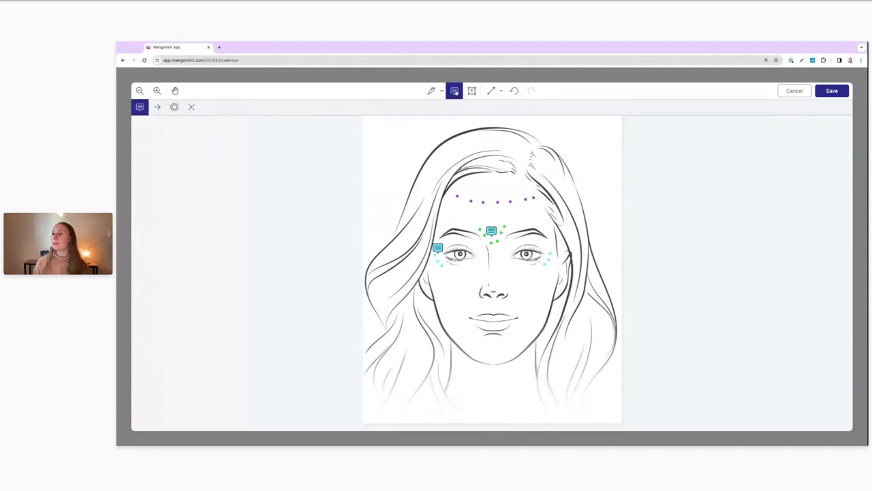
click(516, 194)
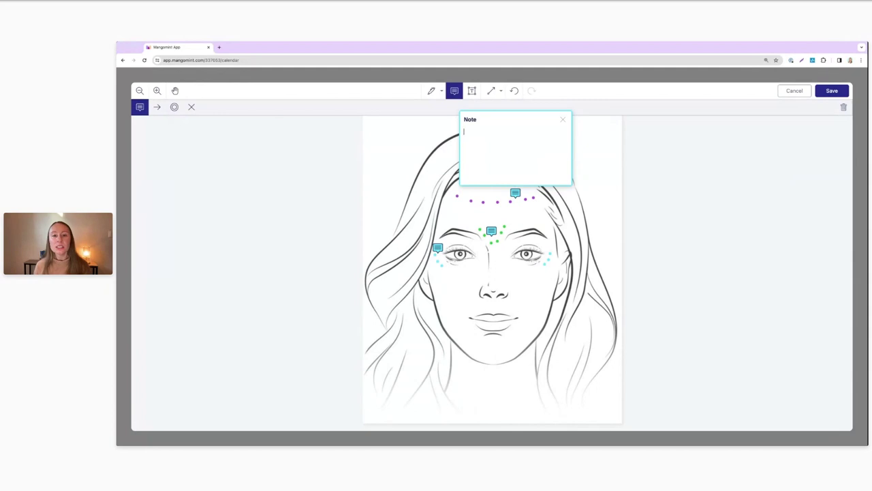
text(For)
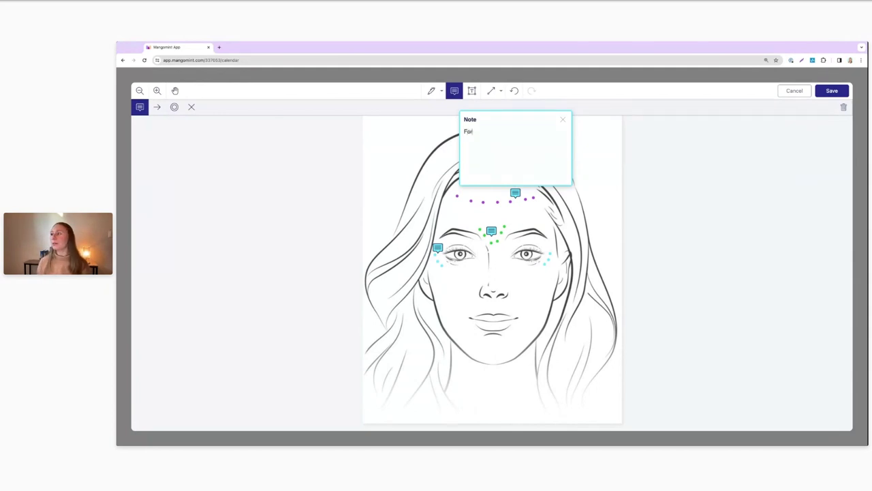
text(ehead wrinkles )
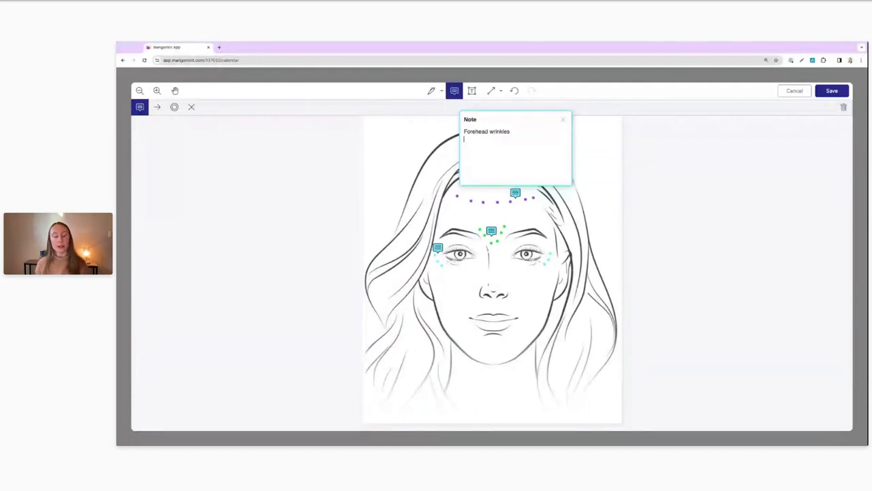
text(20 unit)
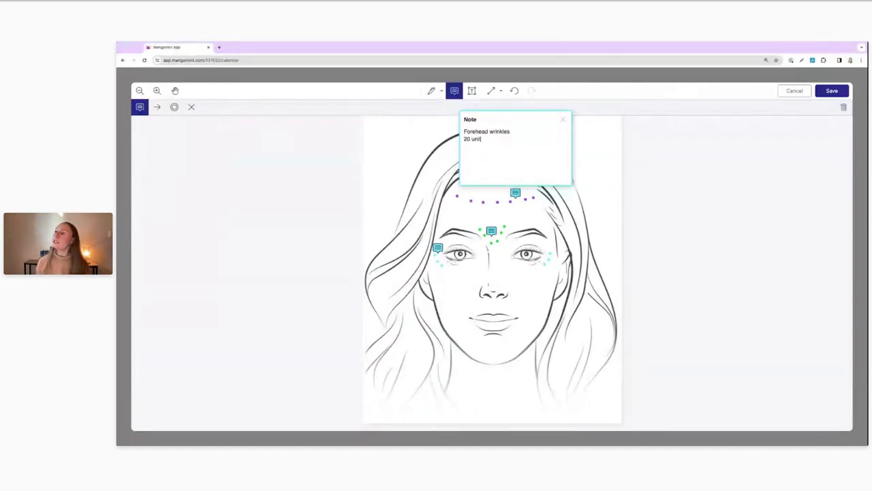
text(s of Botox used)
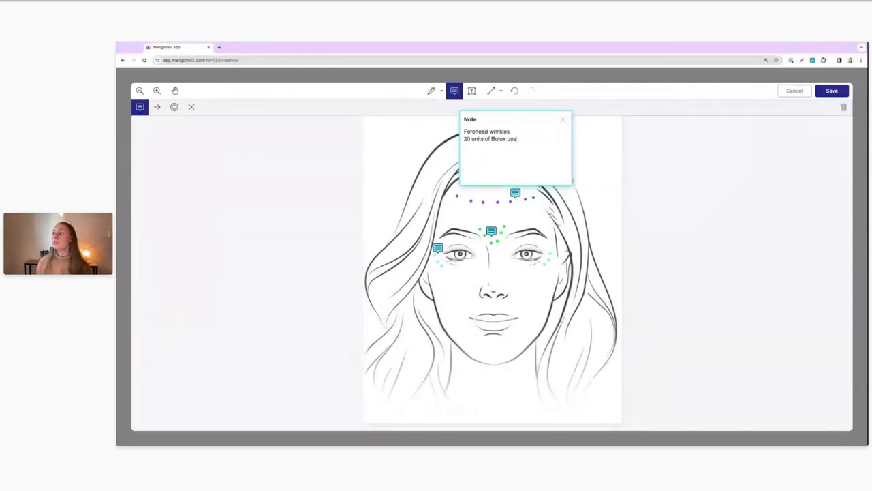
Add "Lot number: 987654321" below a blank line in the Forehead wrinkles note and close it.
key(Return)
key(Return)
text(Lot number)
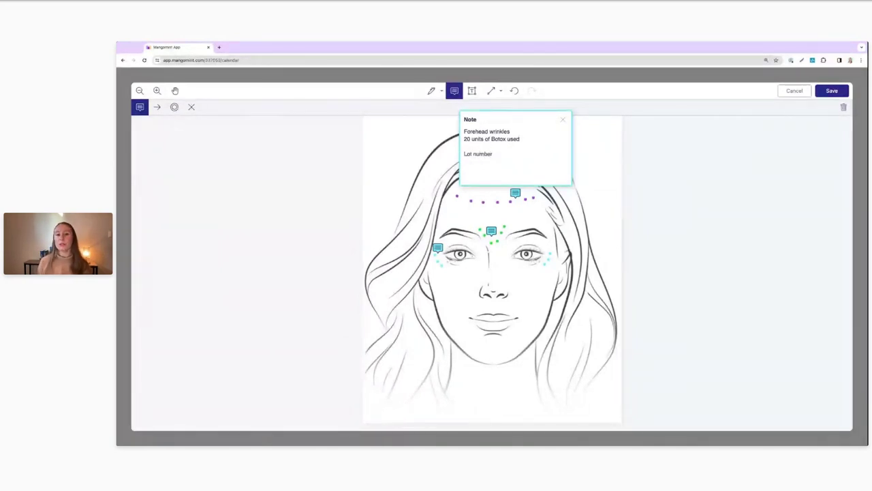
text(: )
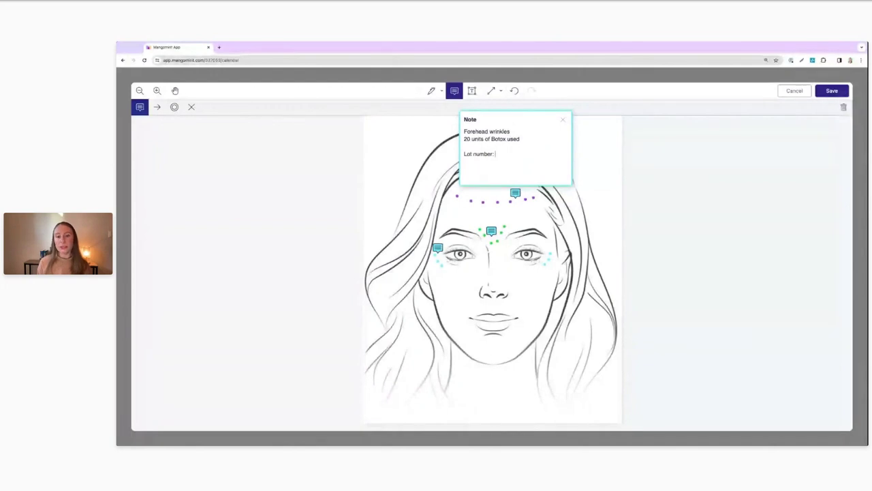
text(9876)
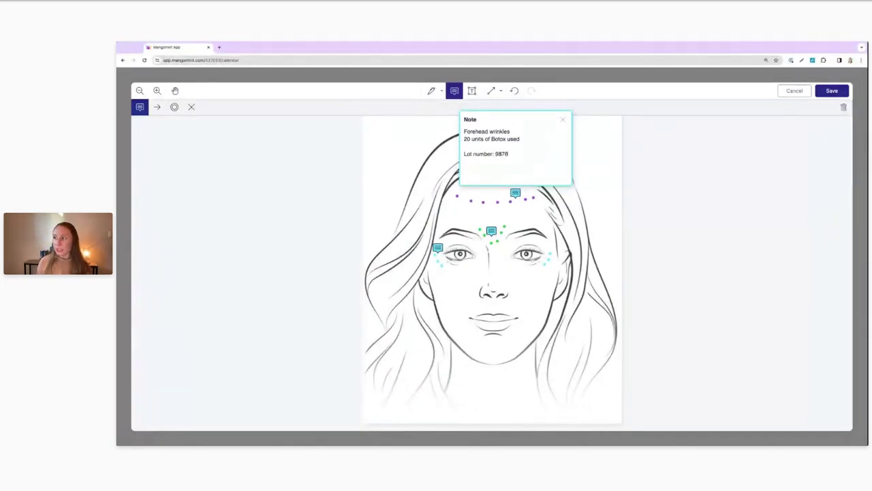
text(5)
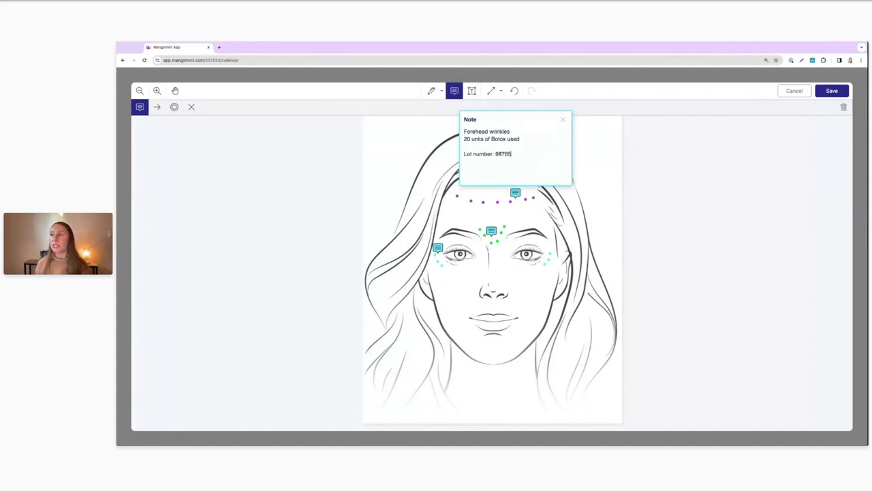
text(4321)
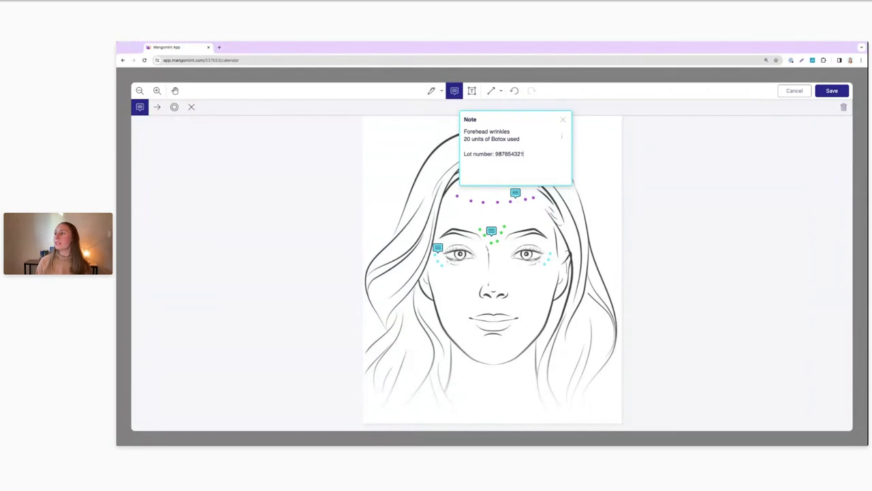
click(563, 121)
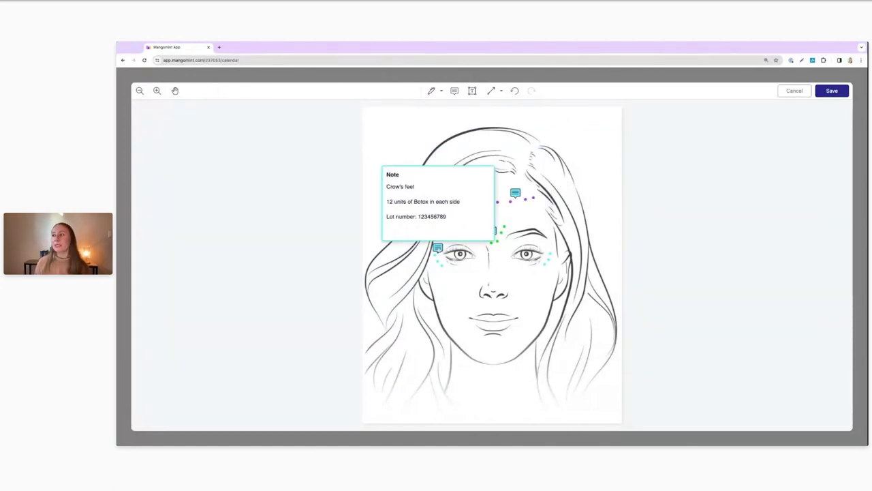
Preview the notes placed on the face, and undo and redo the last markup change.
mouse_move(476, 237)
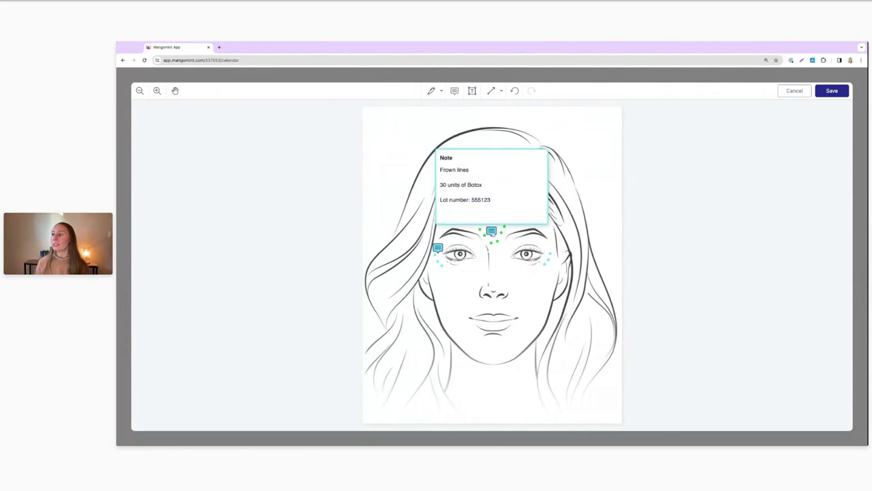
mouse_move(515, 194)
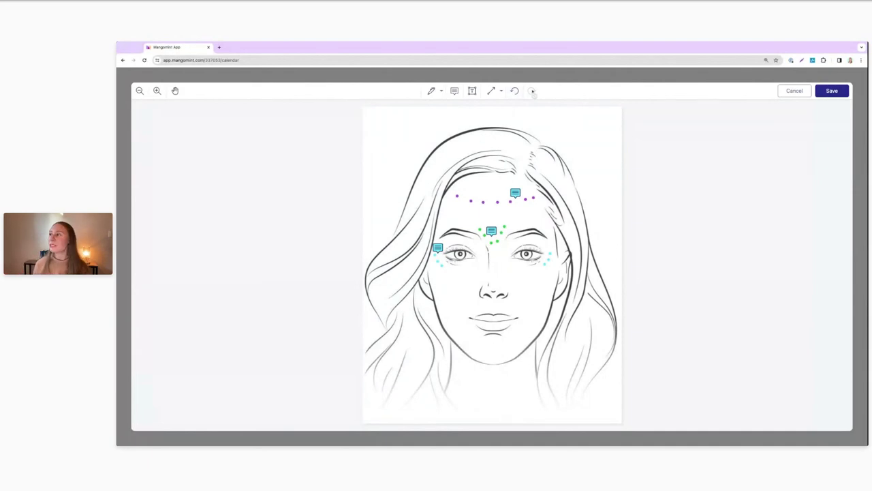
click(515, 91)
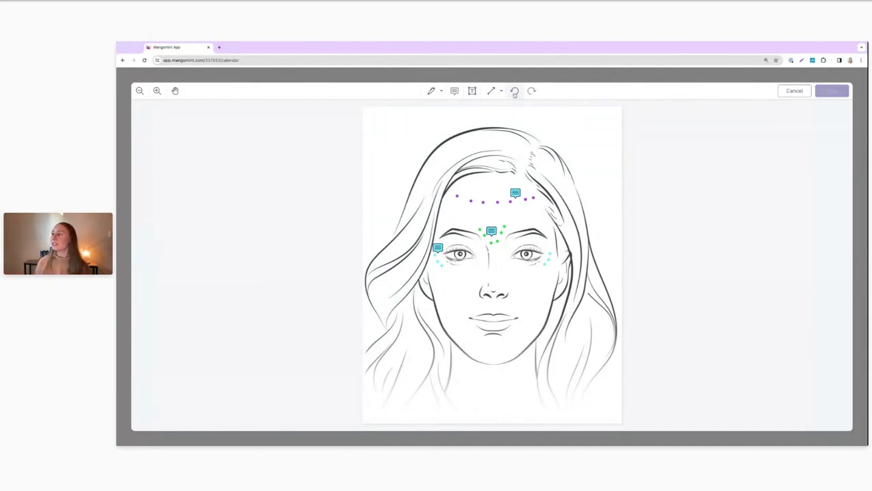
click(531, 92)
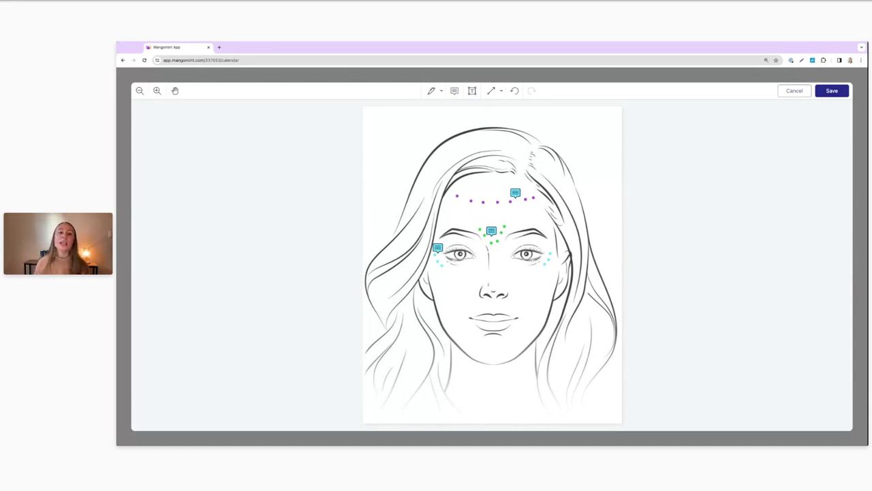
Draw a rectangle over the chin with a light yellow outline at 41% opacity.
click(501, 91)
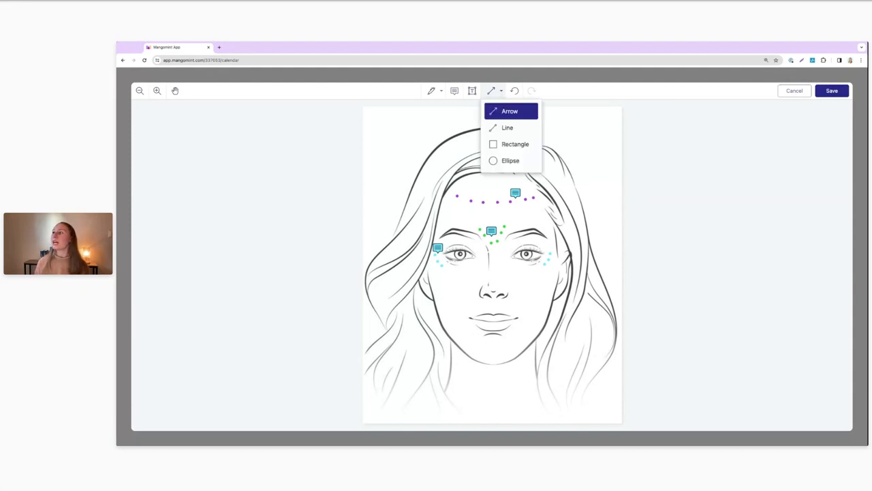
click(505, 143)
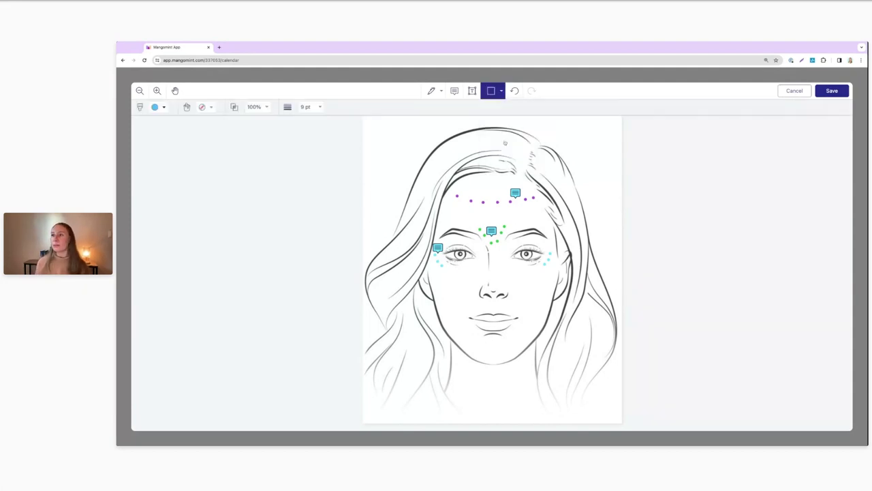
click(158, 108)
click(183, 135)
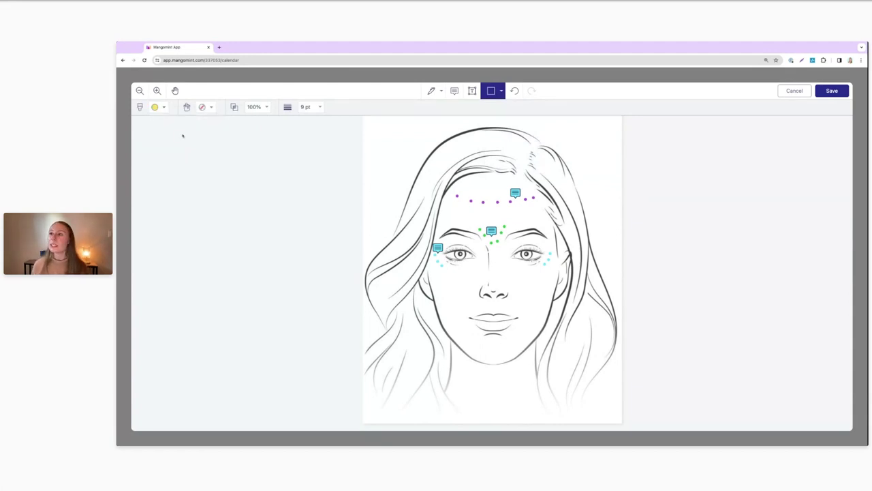
click(209, 108)
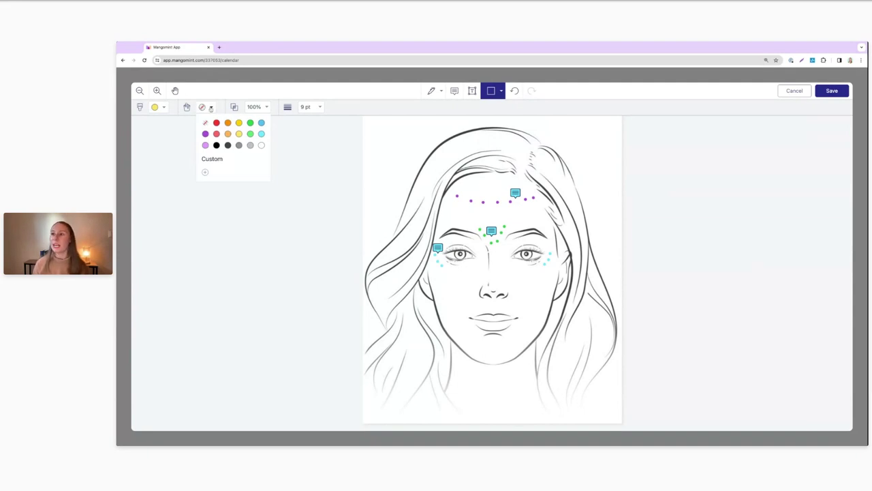
click(214, 95)
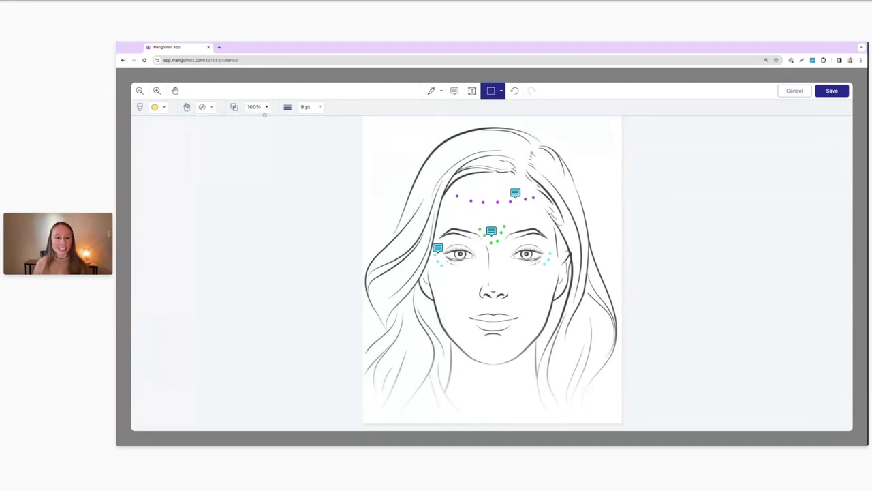
click(265, 107)
click(280, 121)
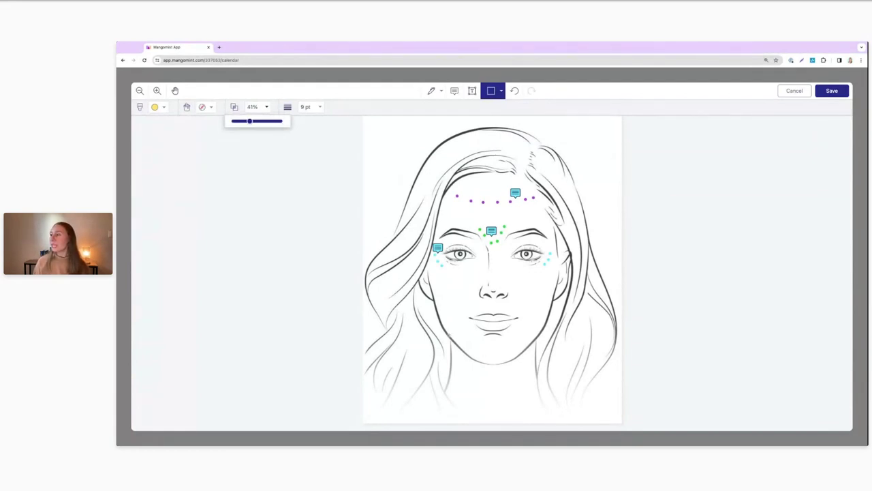
drag(451, 332, 533, 379)
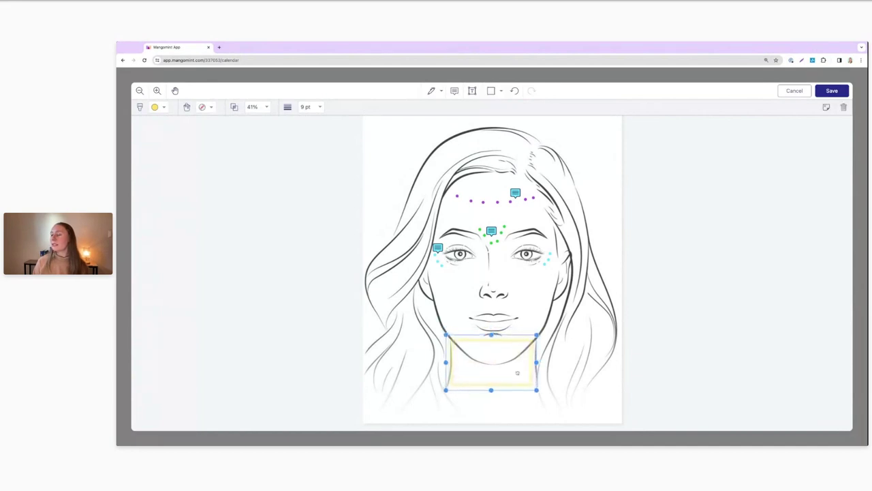
Fill the chin rectangle with light yellow, and nudge and shrink it to fit closer around the chin.
click(210, 107)
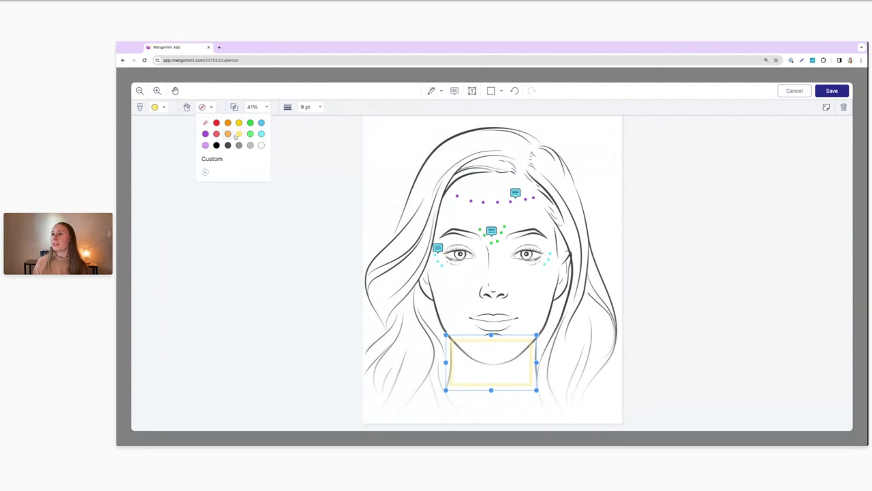
click(237, 137)
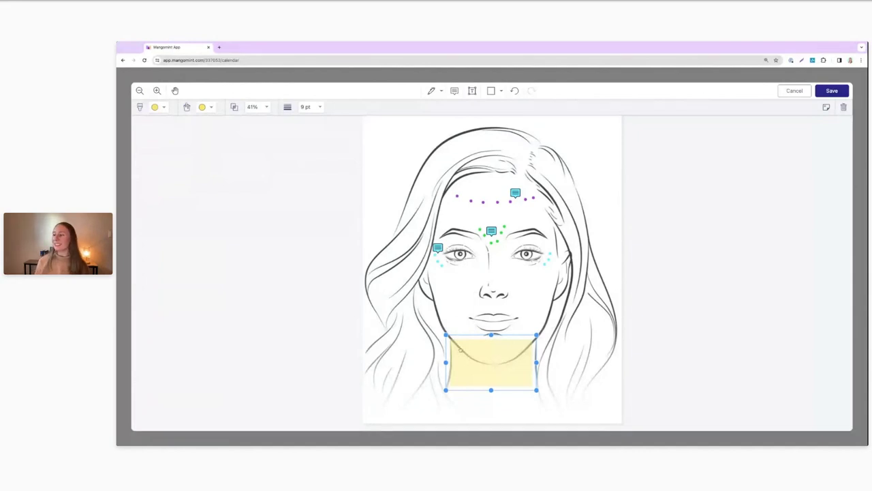
drag(520, 364, 518, 363)
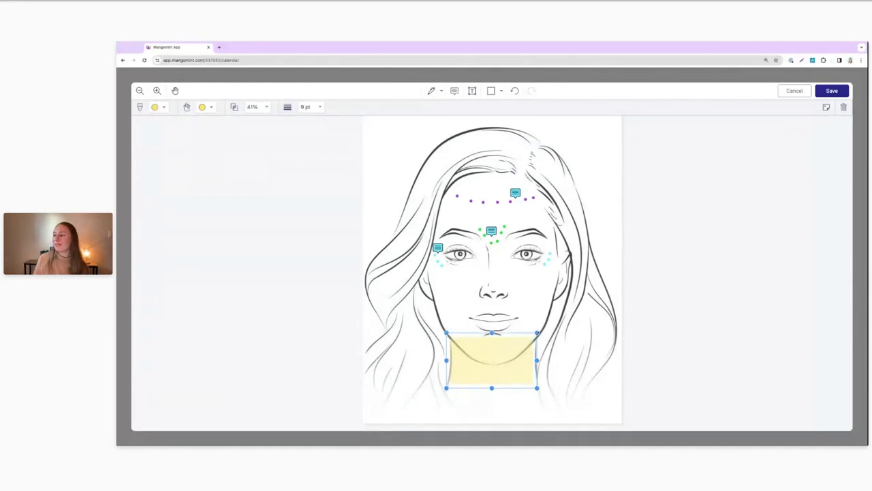
drag(536, 332, 495, 357)
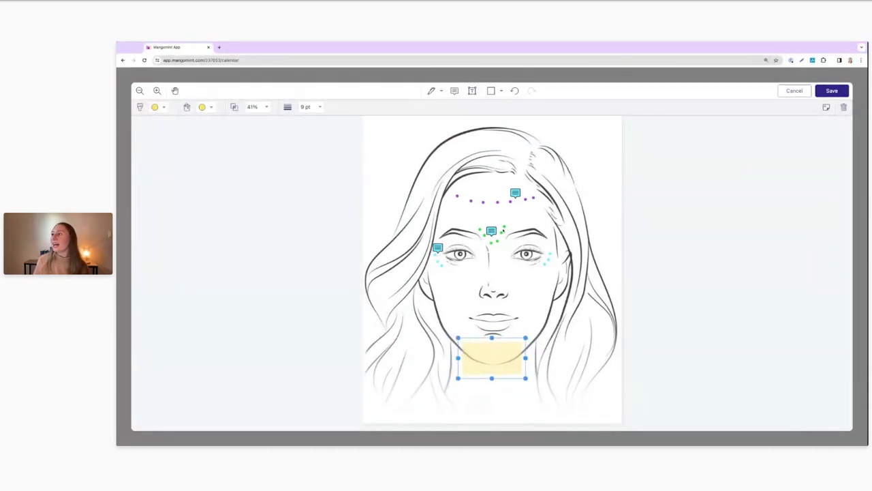
Place an X-marker note at the chin rectangle's upper-right corner, reading "Client has dimpled chin" and "Area of possible future concern" on separate lines.
click(455, 90)
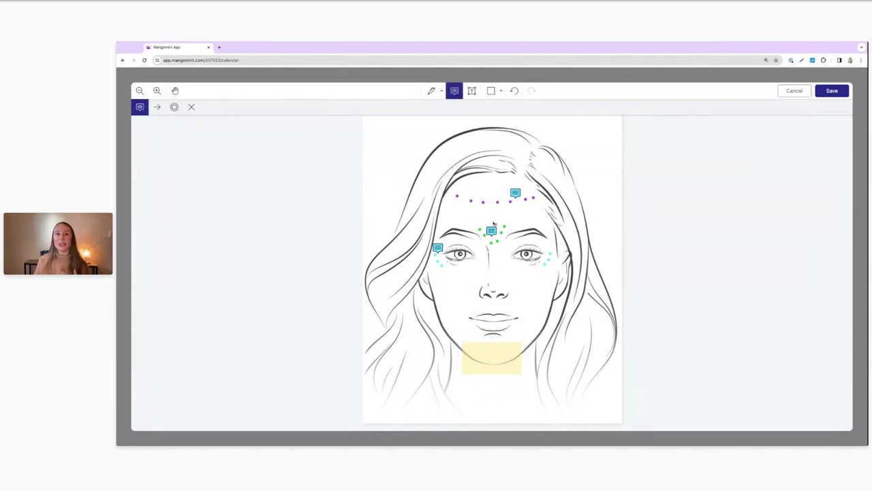
click(191, 108)
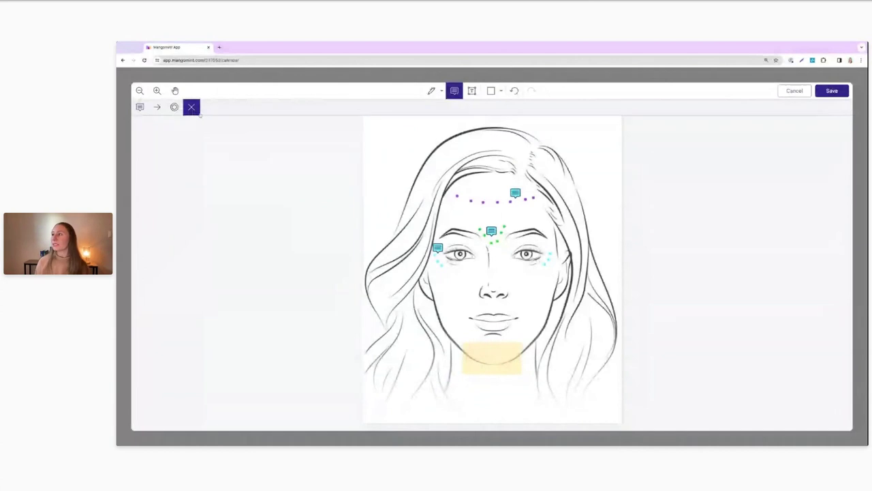
click(525, 343)
text(Client has dimpled chin)
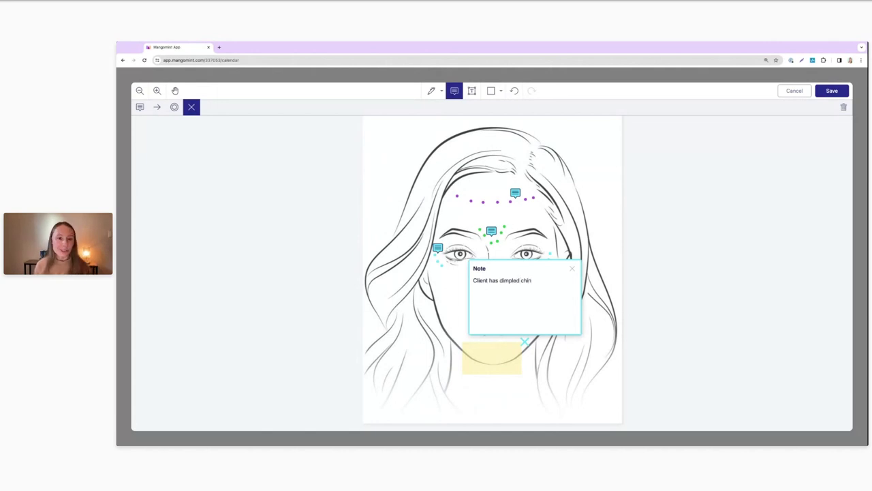
key(Return)
text(Area of possible future concern)
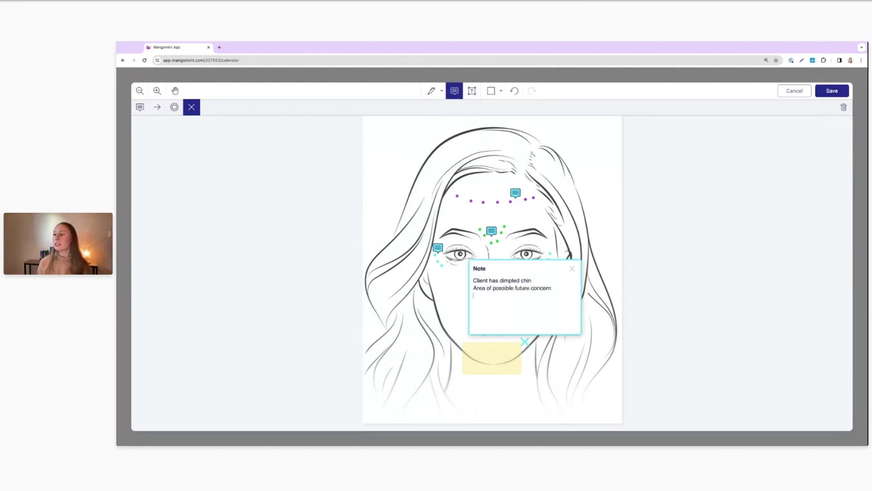
Add "If treatment is required, suggest 2-6 units of Botox" below a blank line in the chin note.
key(Return)
key(Return)
text(If treatm)
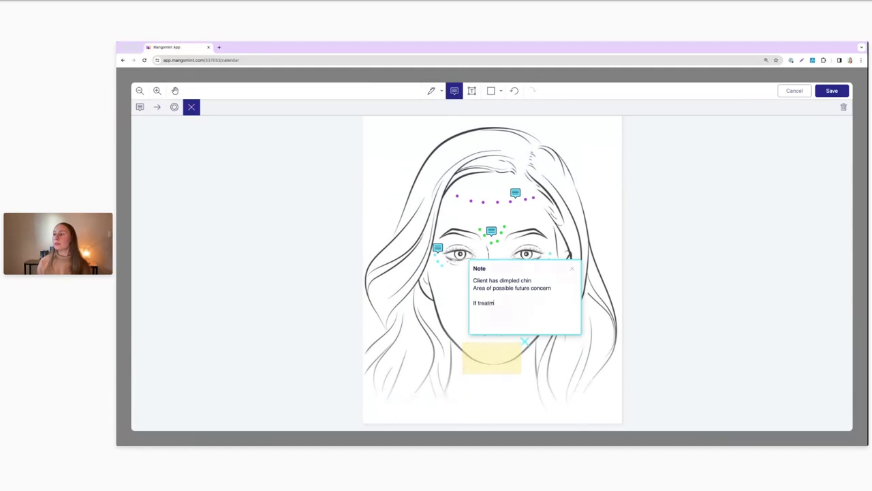
text(ent is required,)
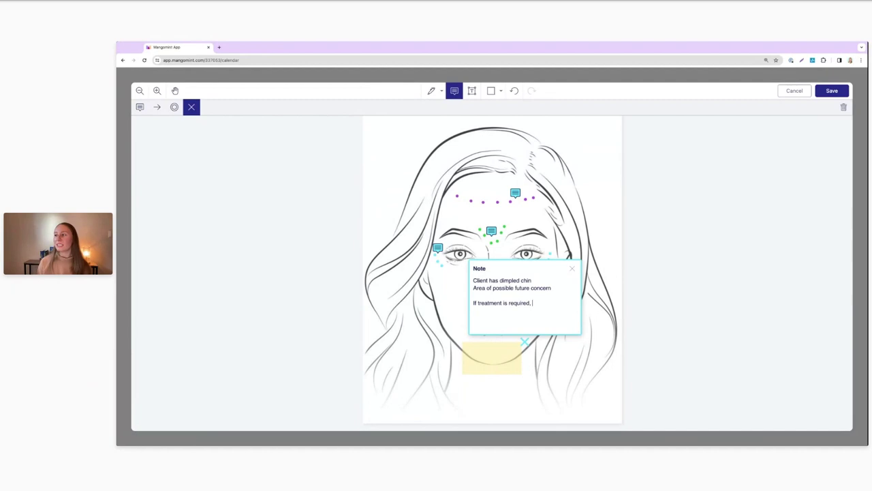
text( suggest 2)
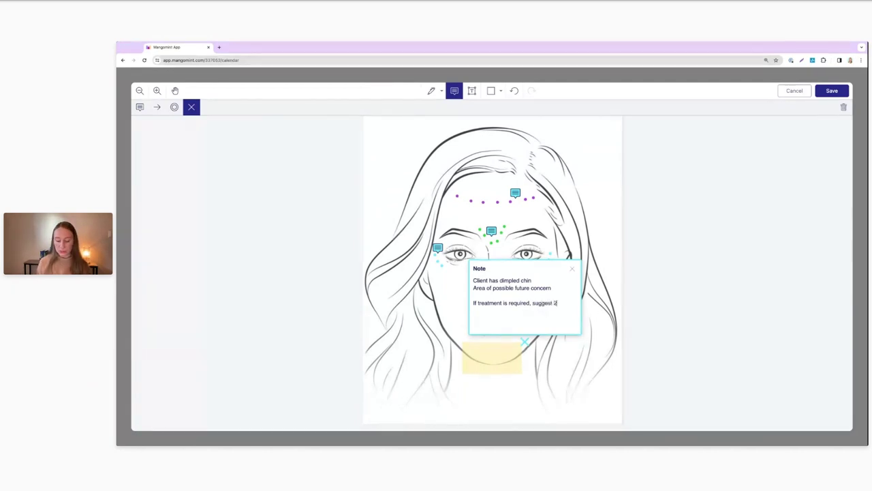
text(-6 units of Botox)
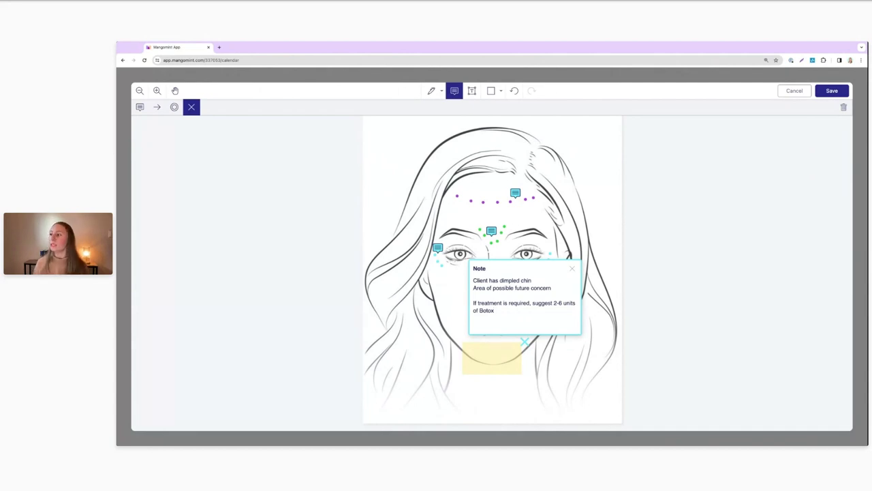
Close the chin note, save the face markup, and submit the Injections Client Treatment Record form.
click(573, 269)
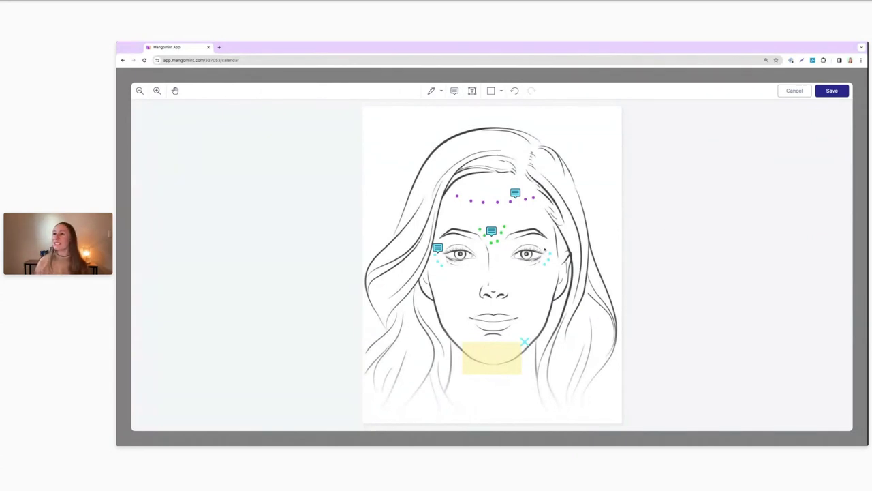
click(839, 93)
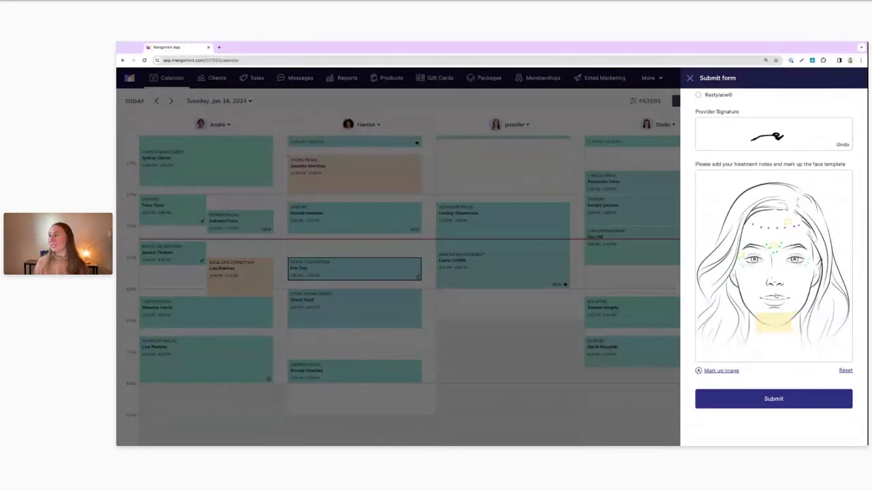
click(779, 404)
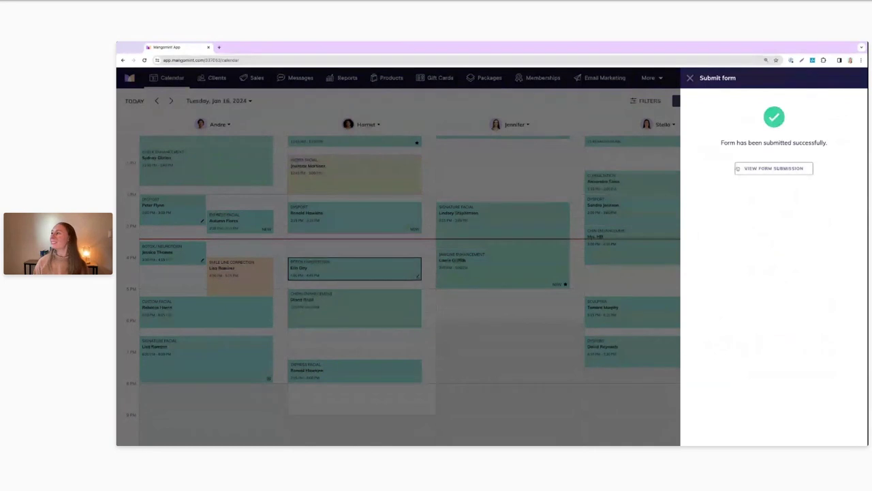
click(690, 78)
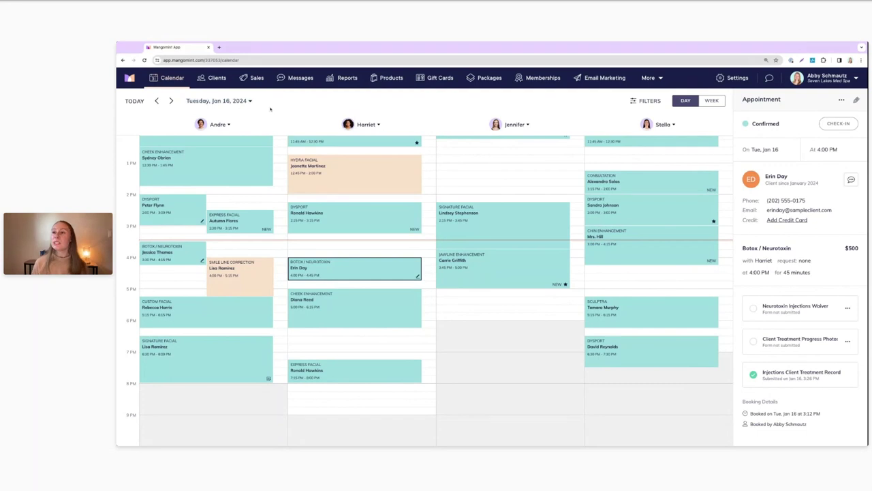
Search the client list by the start of the client's first name and open the first matching client's details.
click(216, 78)
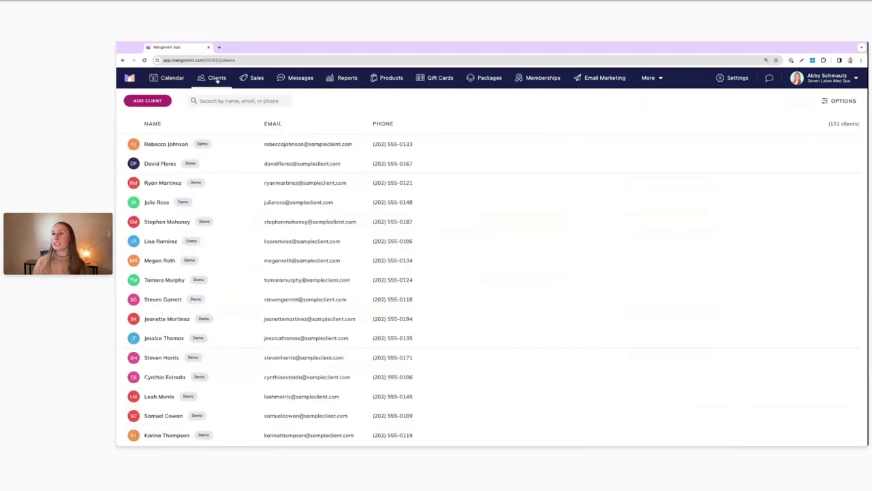
click(211, 101)
text(cyn)
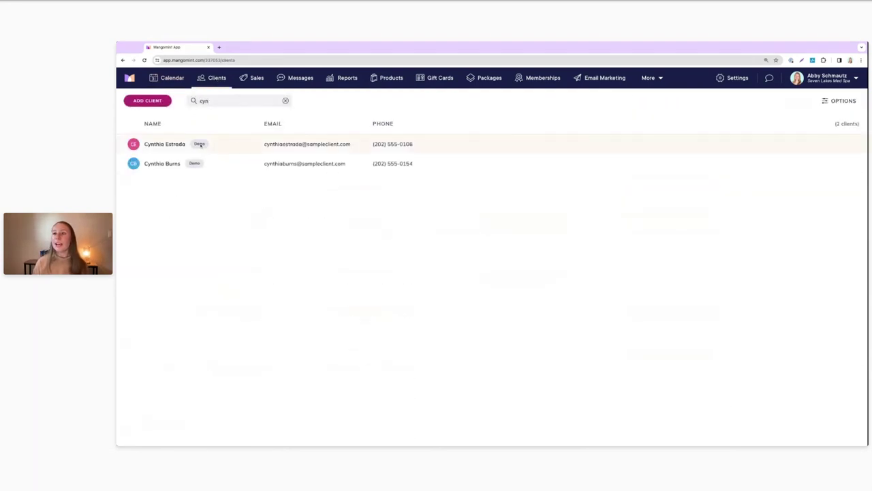
click(226, 146)
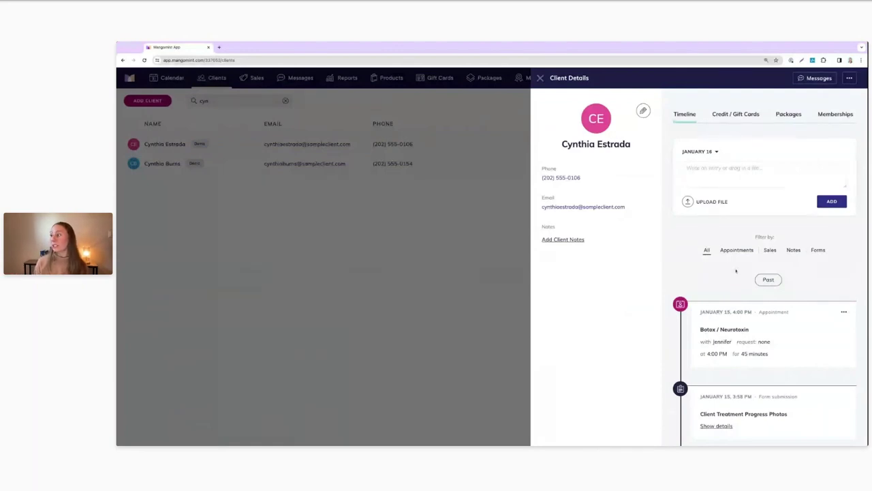
Filter the client's timeline to forms and open the face photo in the Client Treatment Progress Photos submission.
click(818, 250)
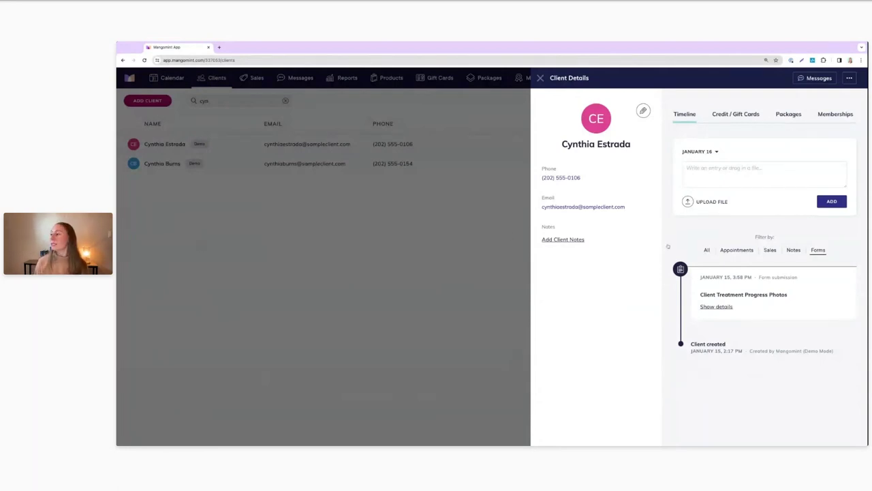
click(715, 307)
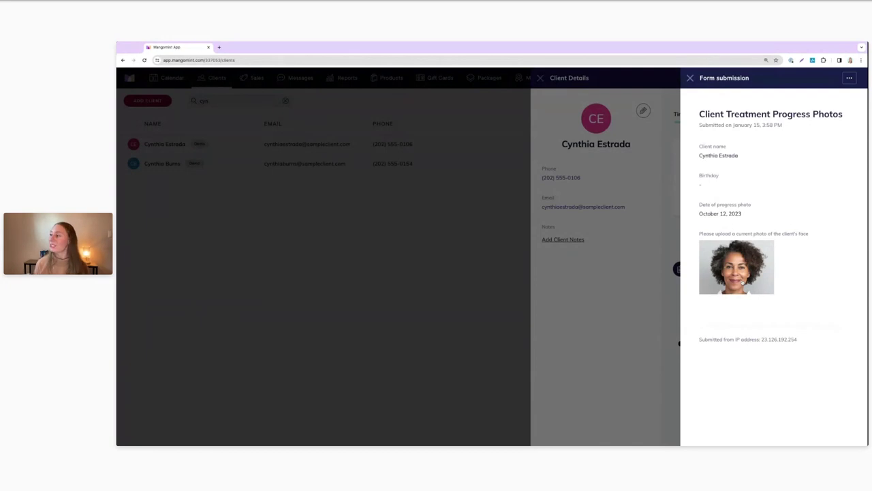
click(736, 266)
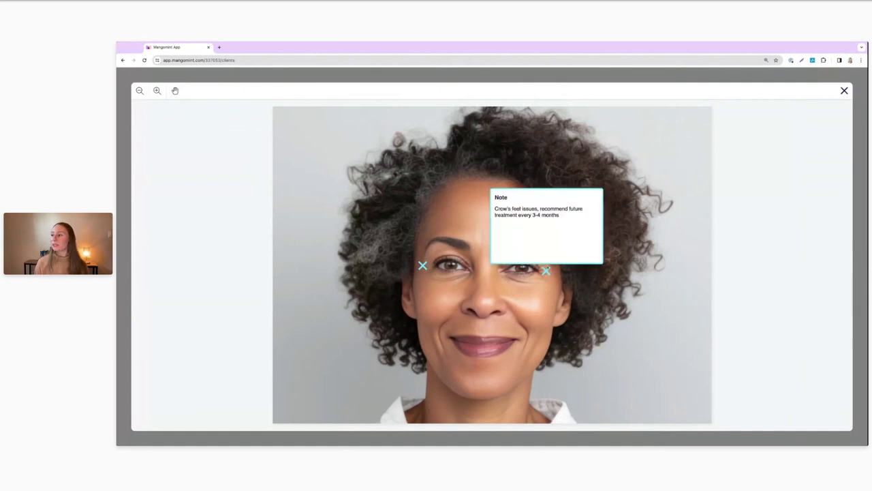
Inspect the X markers beside both eyes for notes, and close the photo, form submission and client details.
mouse_move(422, 265)
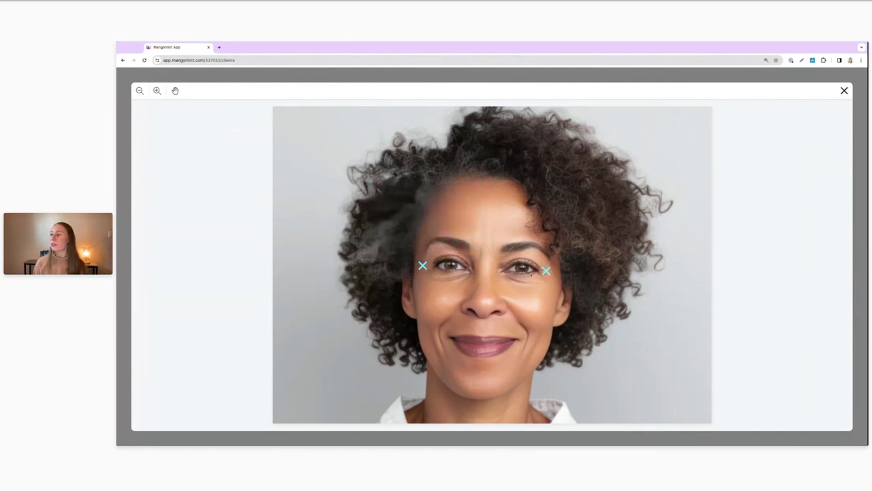
mouse_move(546, 271)
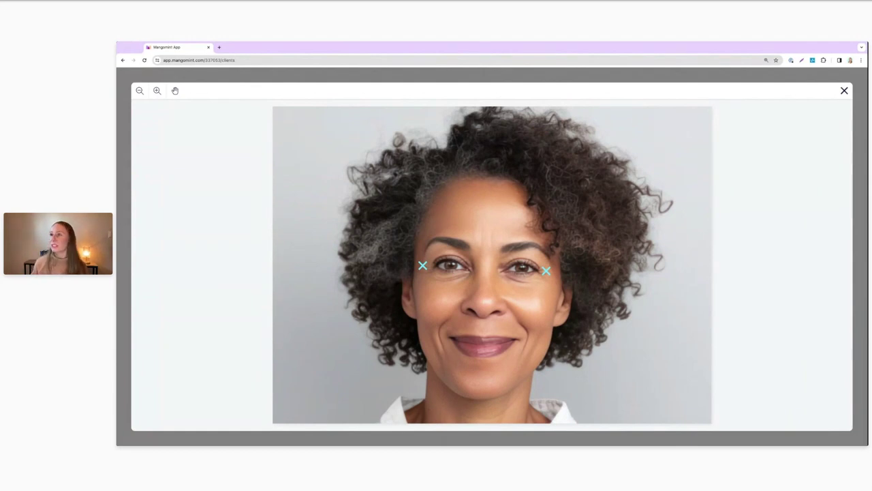
click(843, 91)
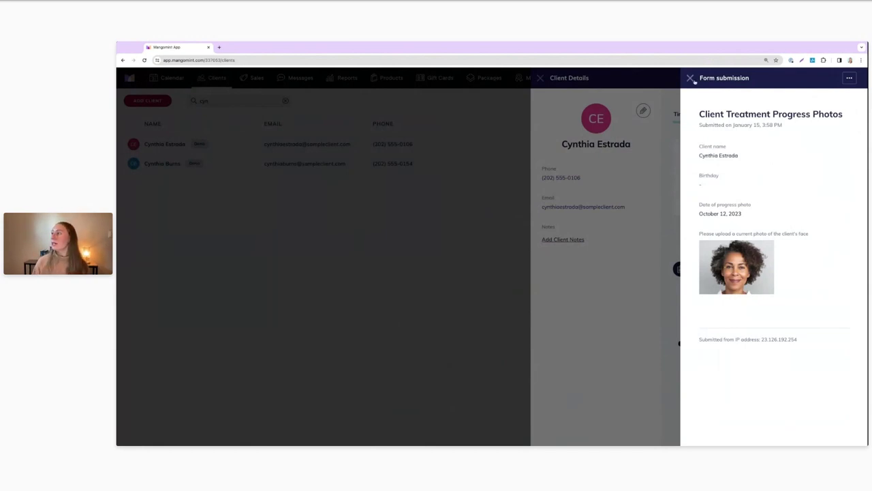
click(692, 79)
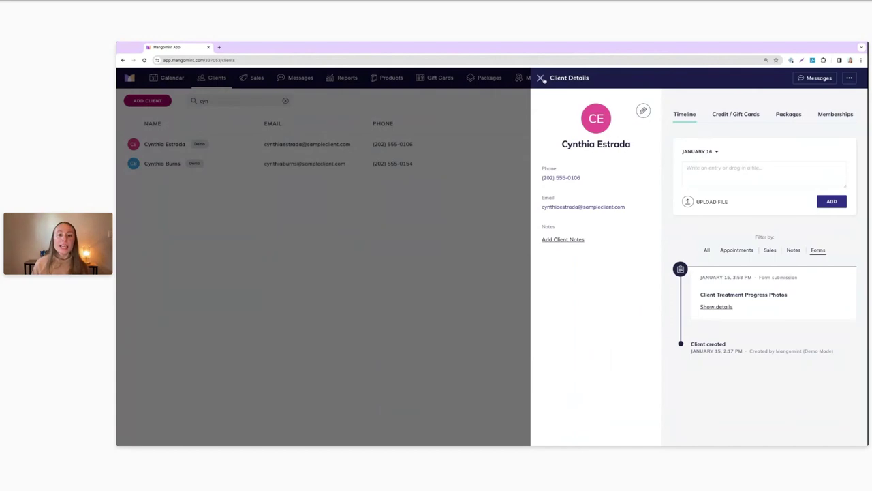
click(542, 79)
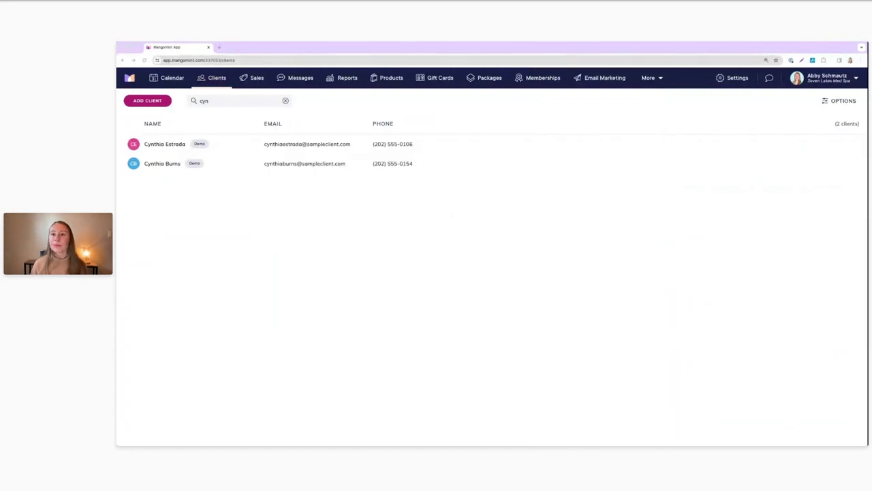
Open the Client Treatment Progress Photos form template in the form template settings.
click(734, 78)
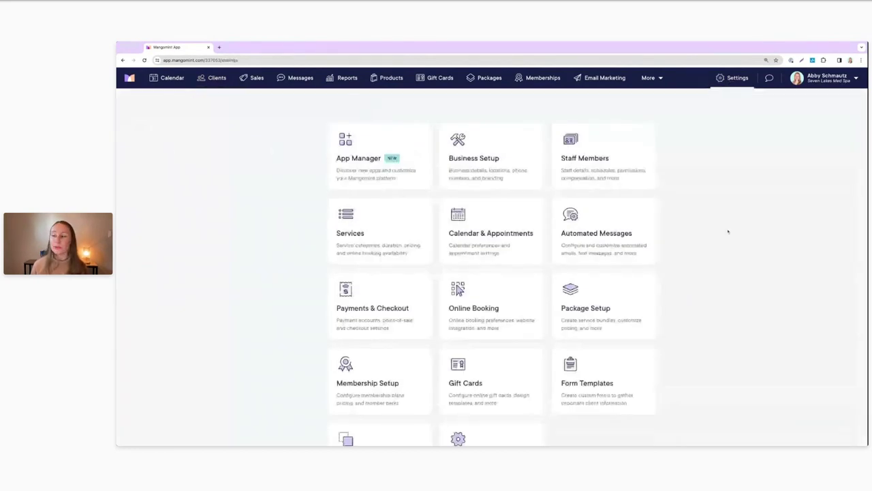
scroll(722, 287, down, 2)
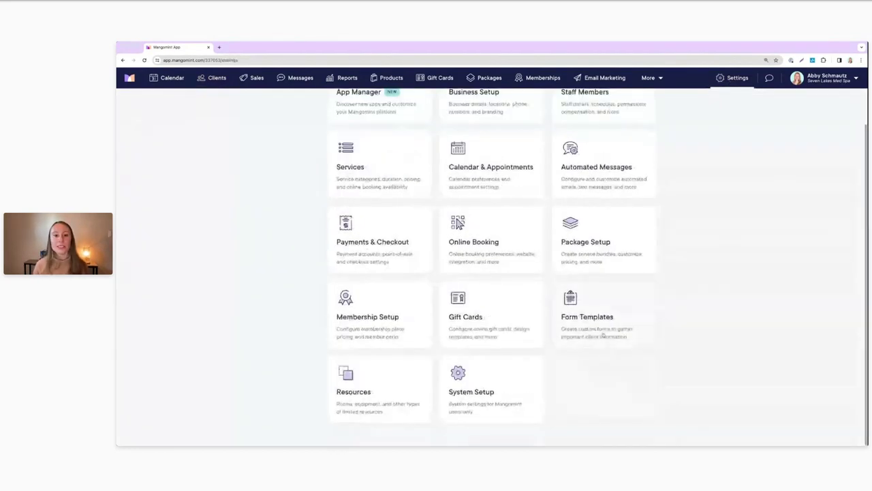
click(602, 335)
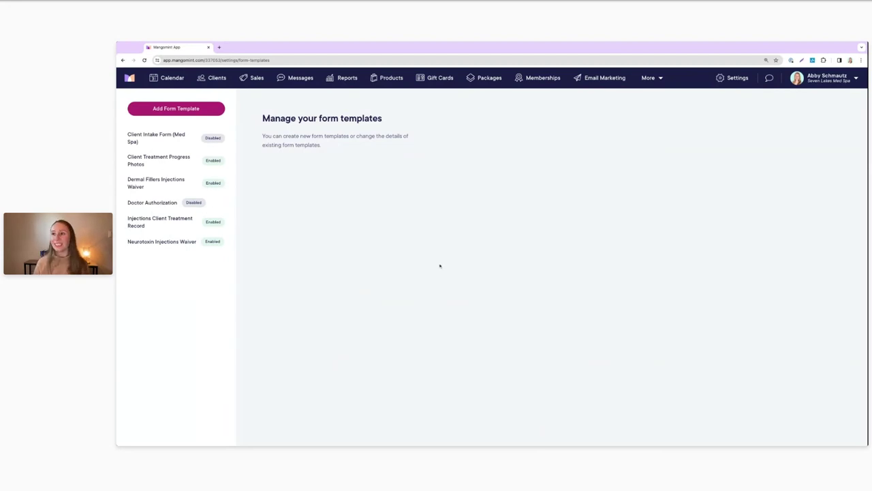
click(165, 163)
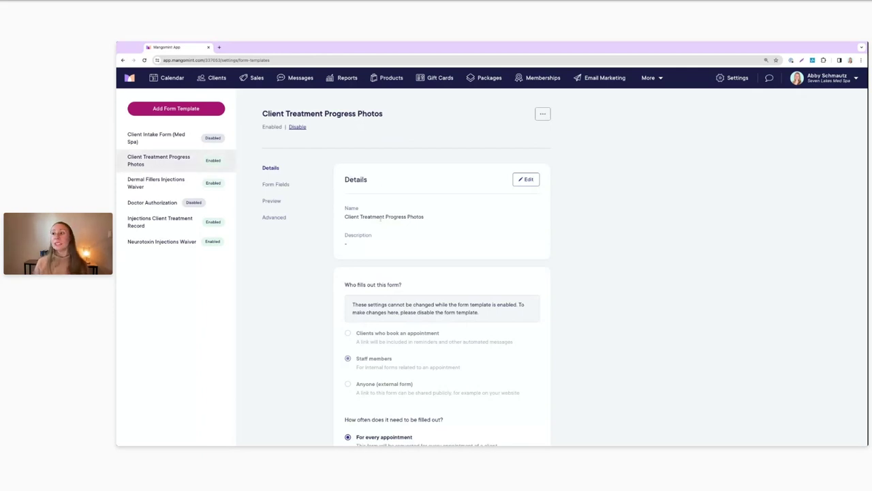
Review who fills out the progress photos template, how often it is needed, and which appointments it covers.
scroll(380, 218, down, 1)
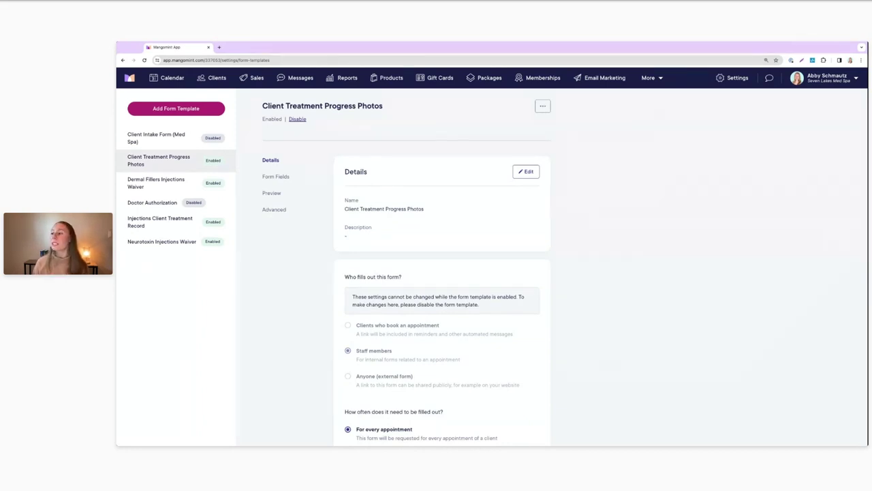
scroll(424, 281, down, 2)
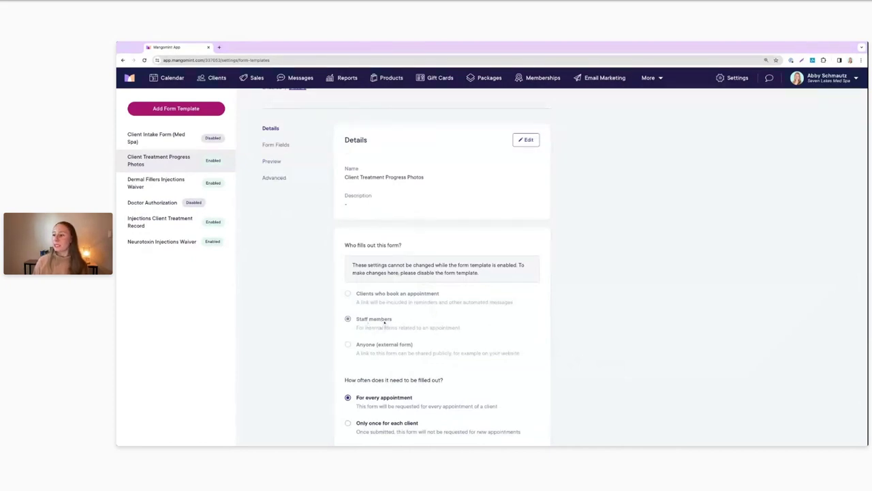
scroll(395, 326, down, 2)
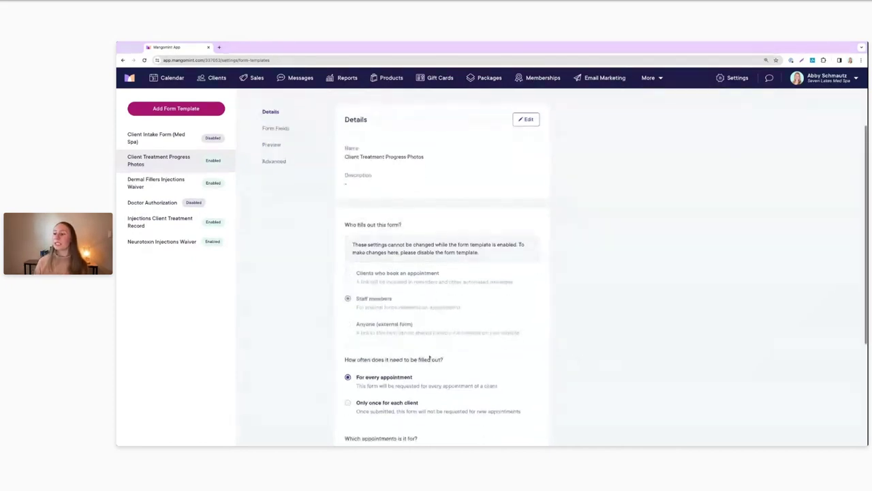
scroll(429, 355, down, 2)
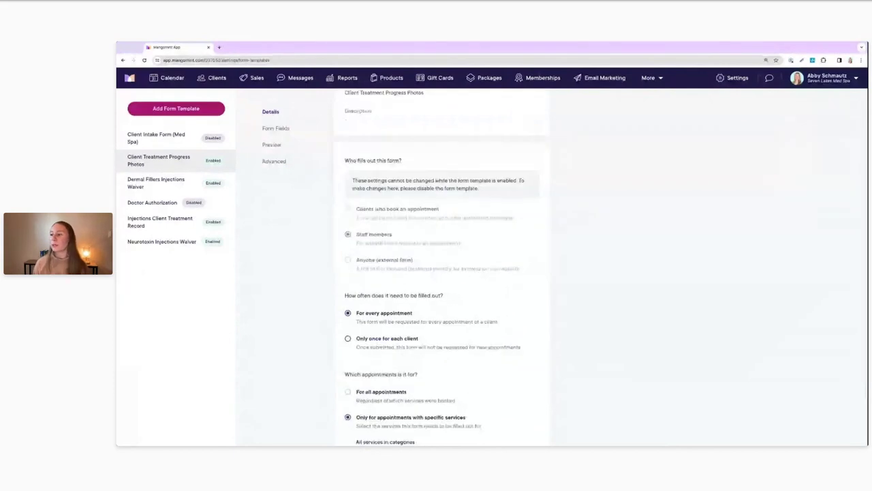
scroll(425, 320, down, 2)
scroll(425, 320, down, 1)
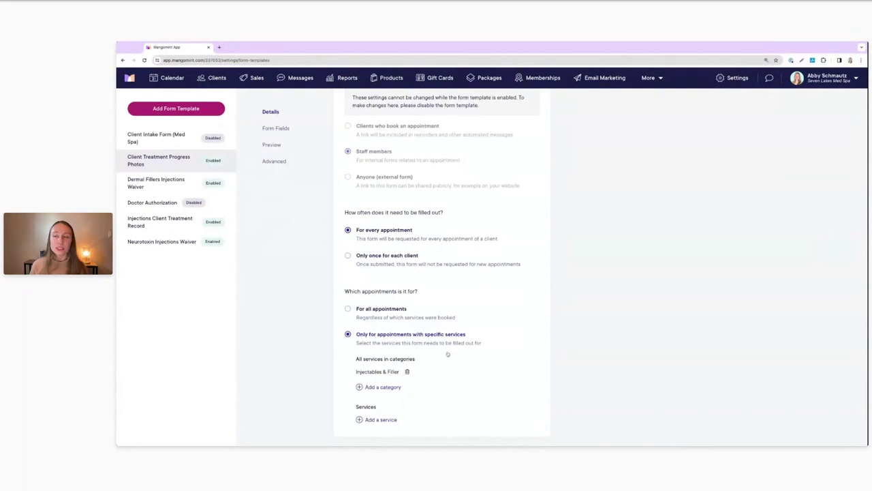
scroll(448, 354, up, 3)
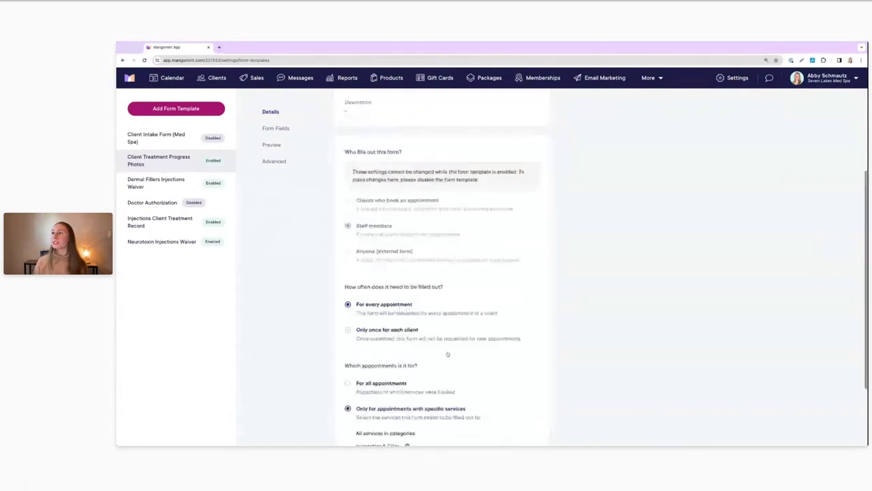
Review the Image Markup settings of the template's client face photo field, including markup tools and image type, and save the field.
click(283, 134)
scroll(453, 226, up, 1)
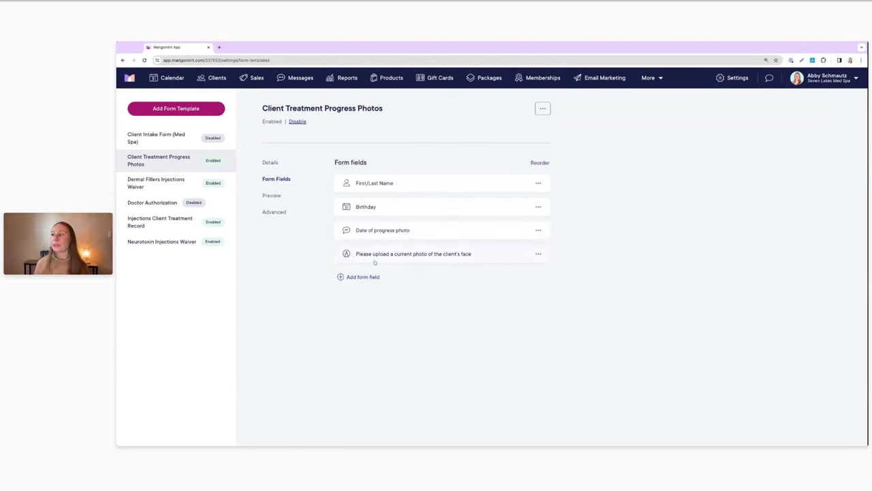
click(419, 258)
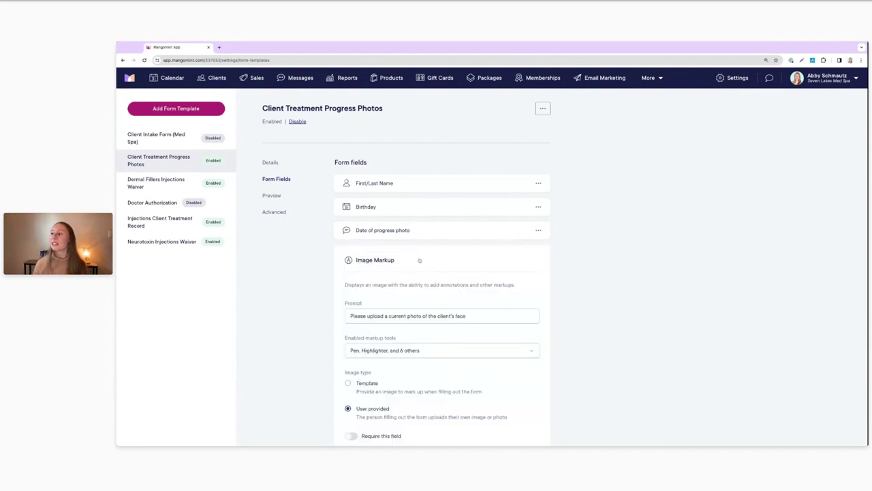
scroll(419, 260, down, 1)
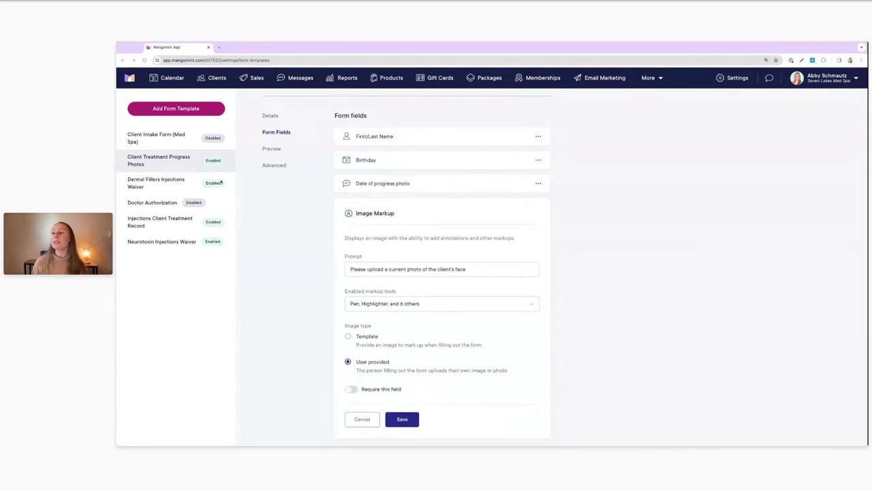
scroll(417, 218, down, 1)
scroll(417, 218, down, 1)
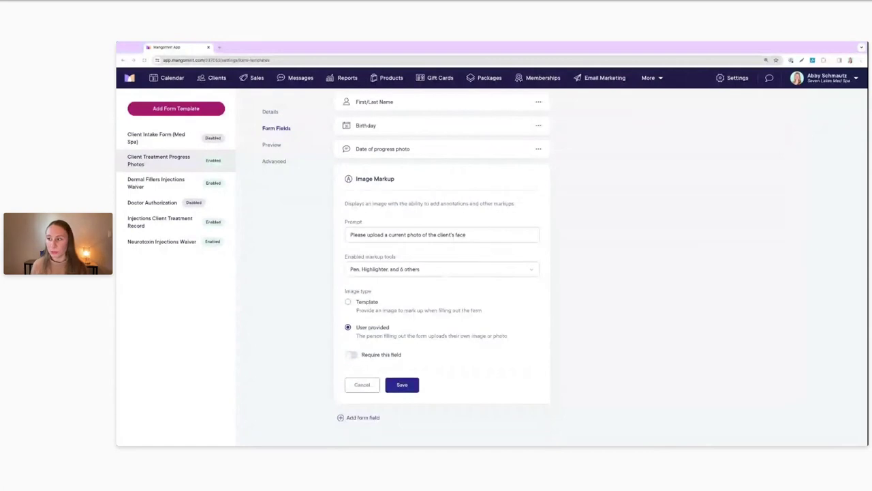
scroll(422, 271, down, 1)
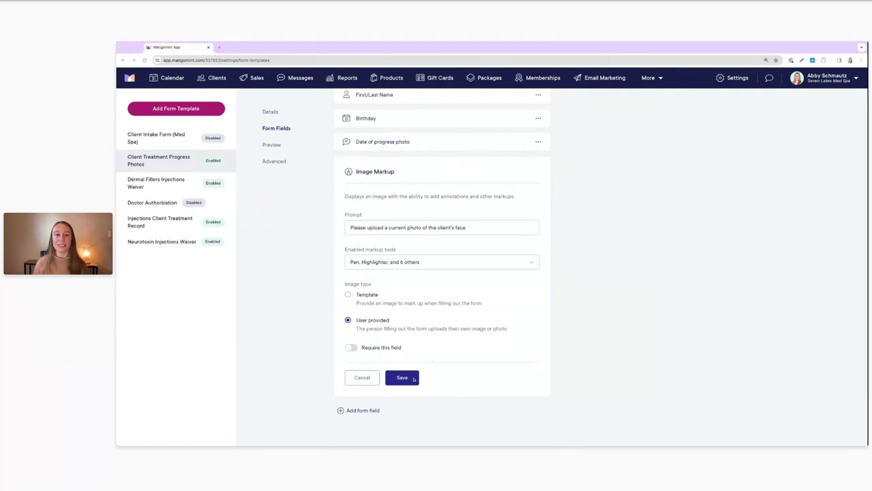
click(403, 378)
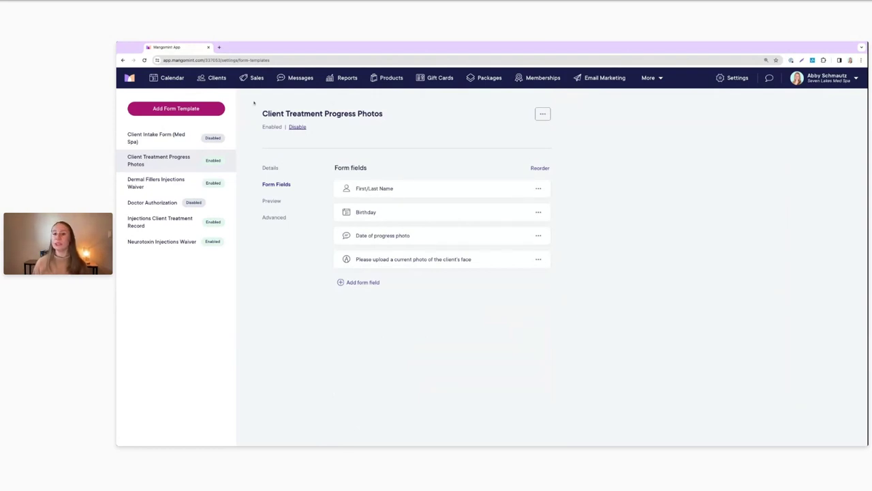
Start a new appointment on the calendar for Tuesday, Jan 16 at 5:15 PM and select the existing client by name.
click(167, 79)
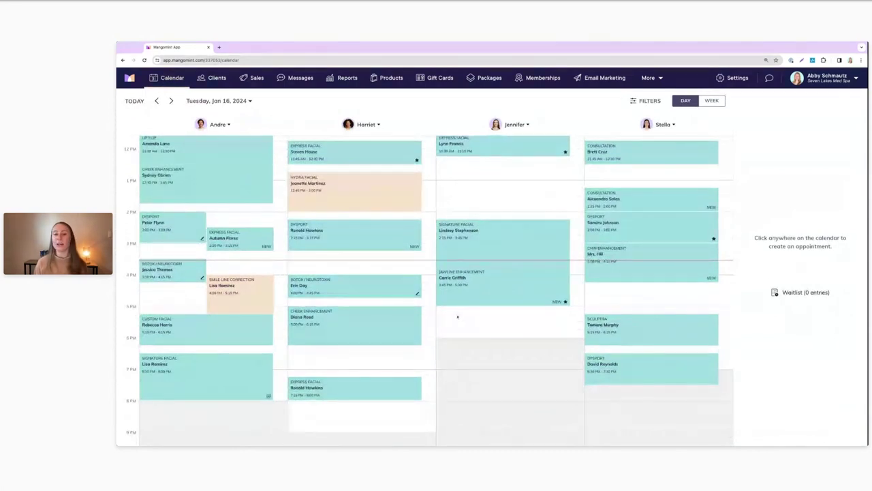
click(457, 317)
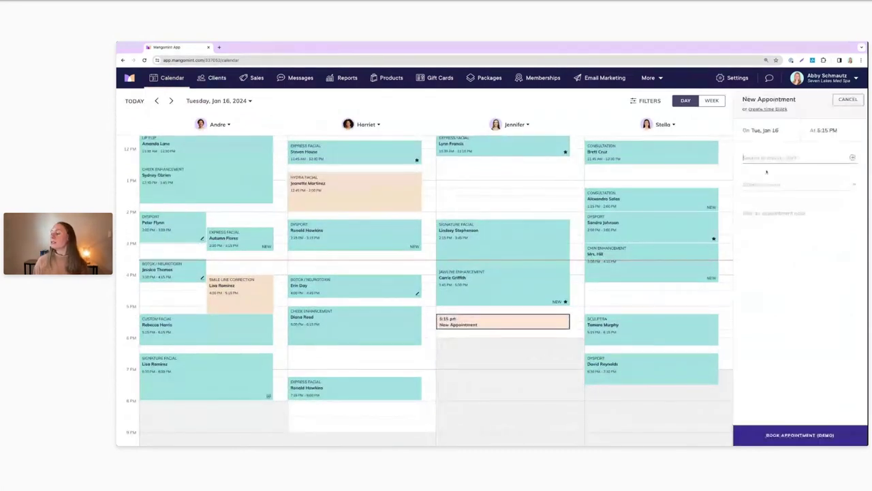
text(ry)
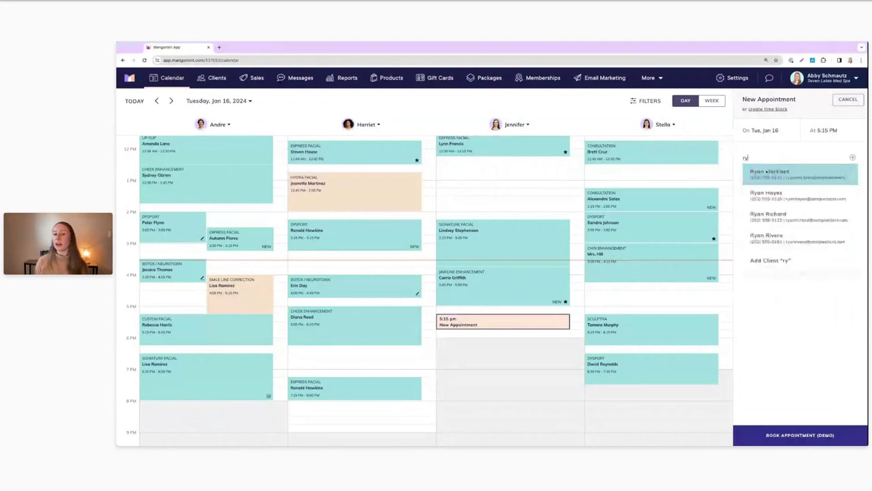
text(a)
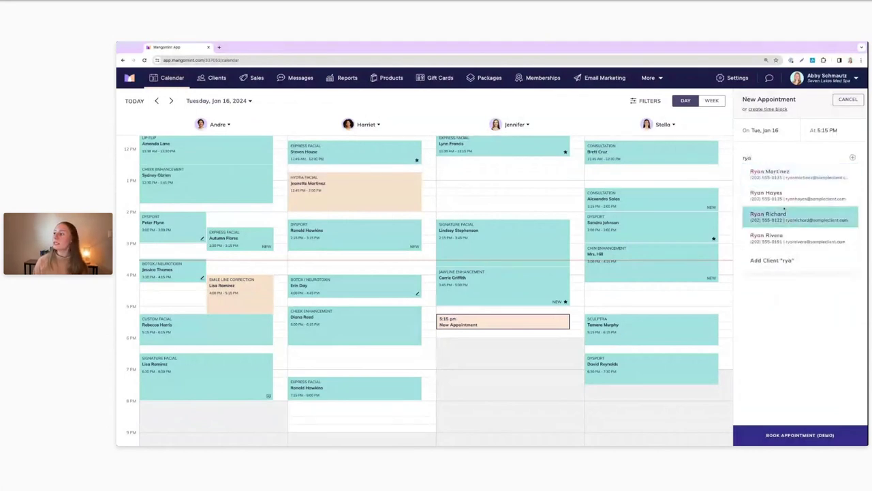
click(771, 198)
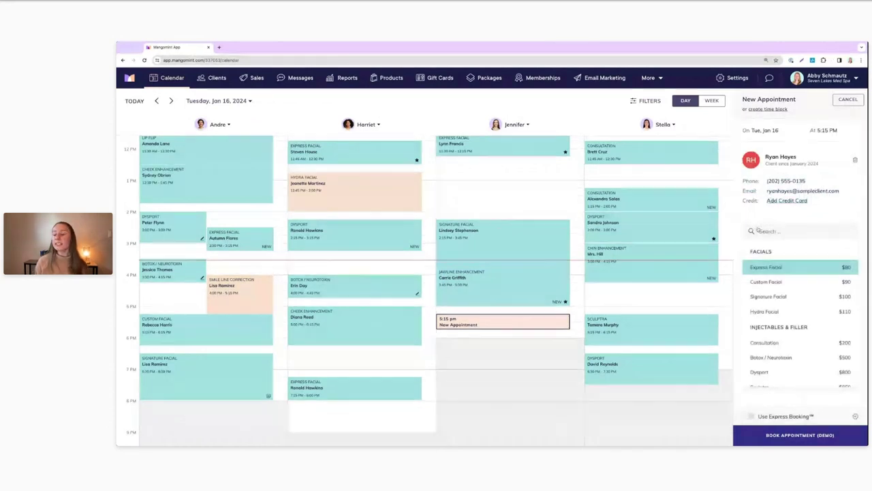
Add the Dysport service to the new appointment and book it.
click(760, 231)
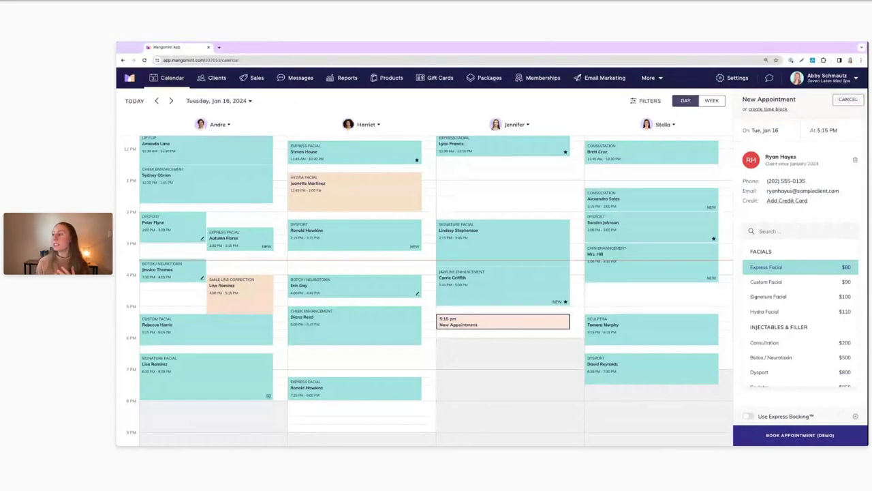
text(dy)
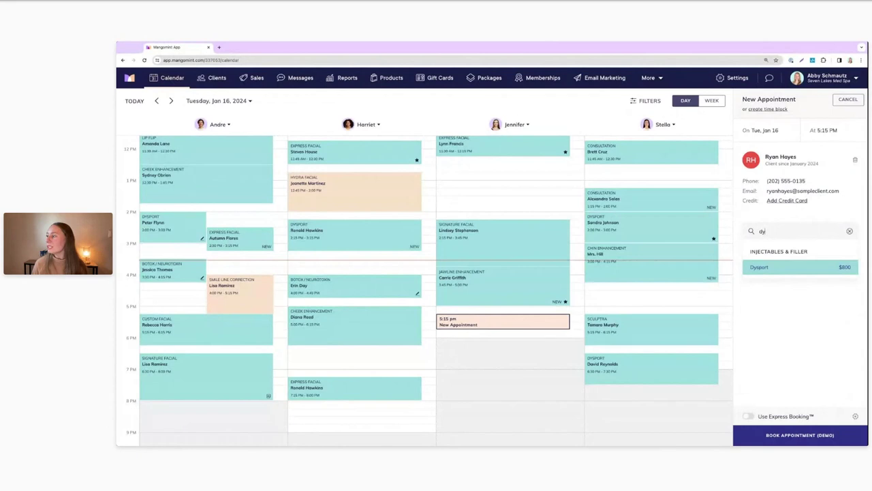
click(769, 270)
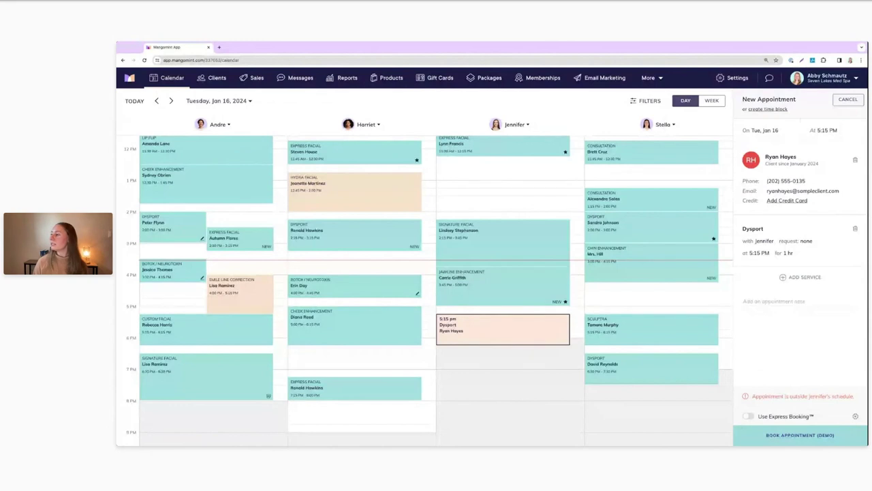
click(800, 434)
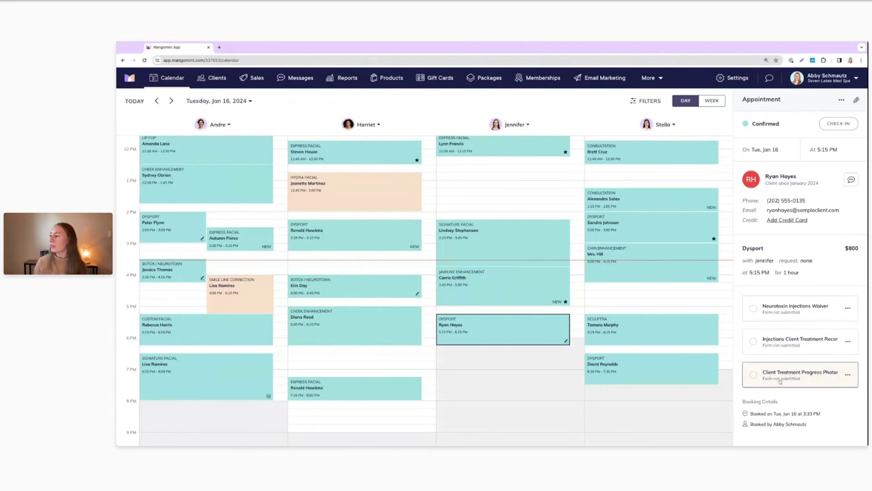
Fill out the appointment's Client Treatment Progress Photos form with the client's birthday, progress photo date January 16, 2024, and an uploaded face photo.
click(848, 374)
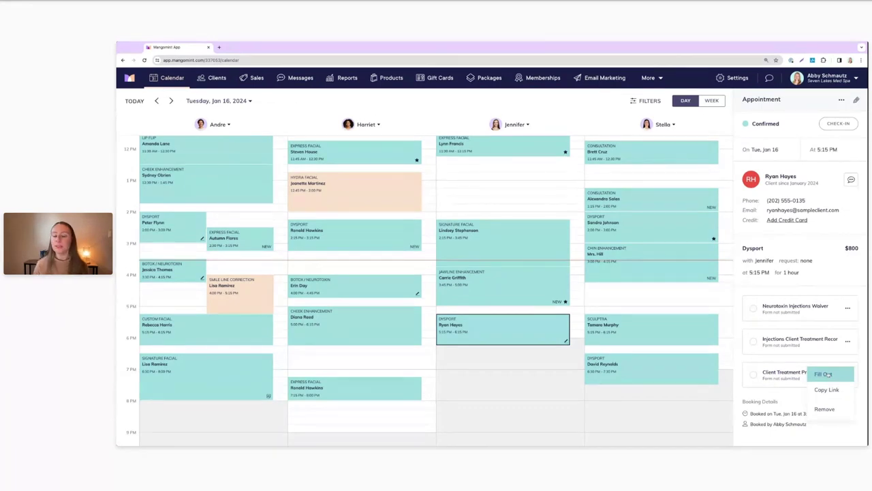
click(823, 374)
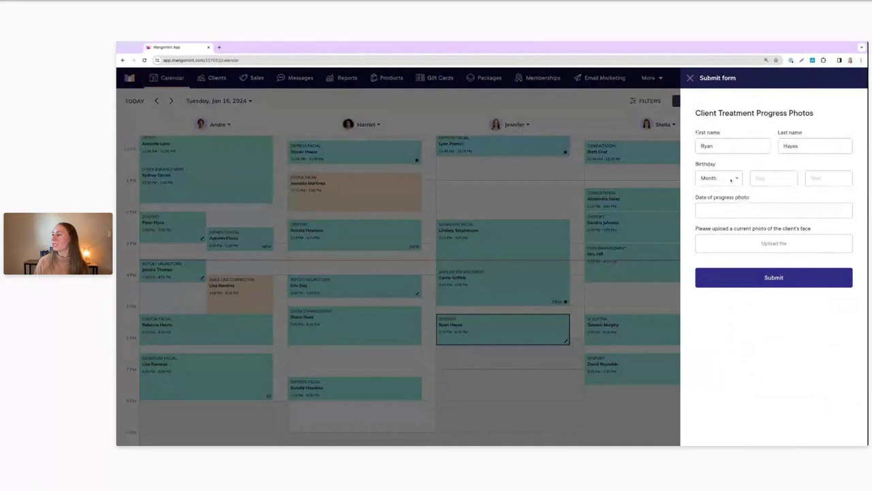
key(o)
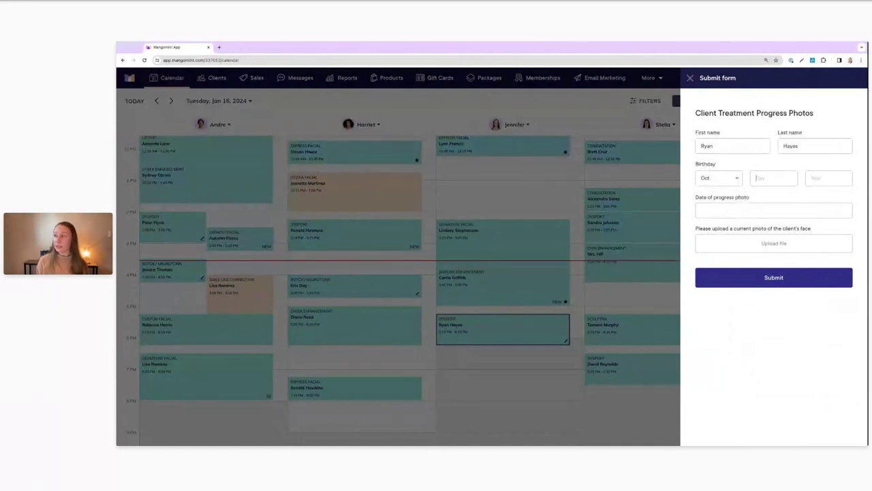
text(19)
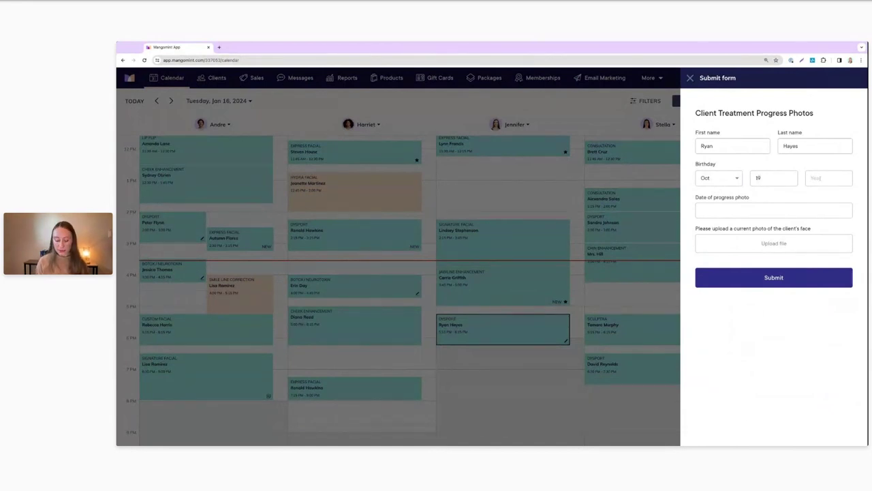
text(1955)
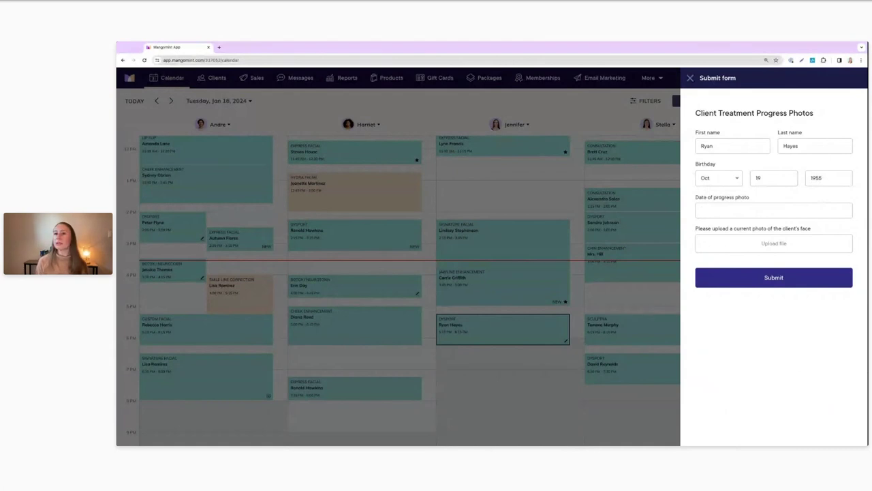
text(January 1)
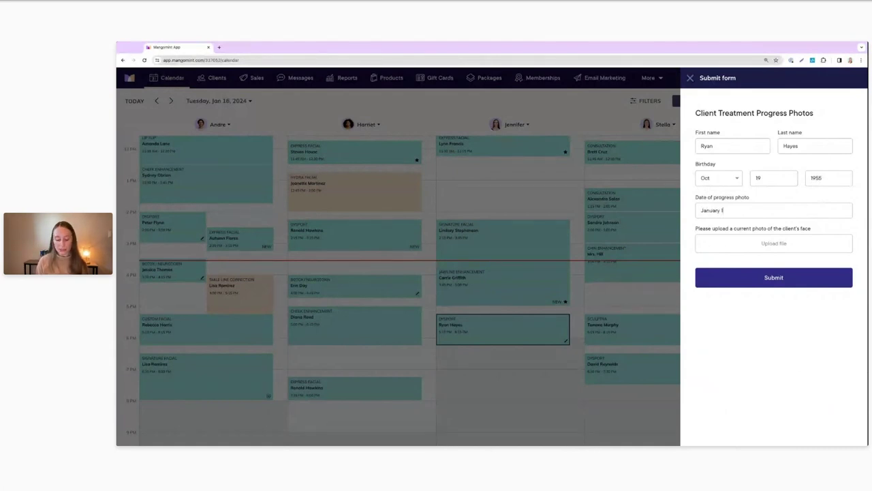
text(6, 2024)
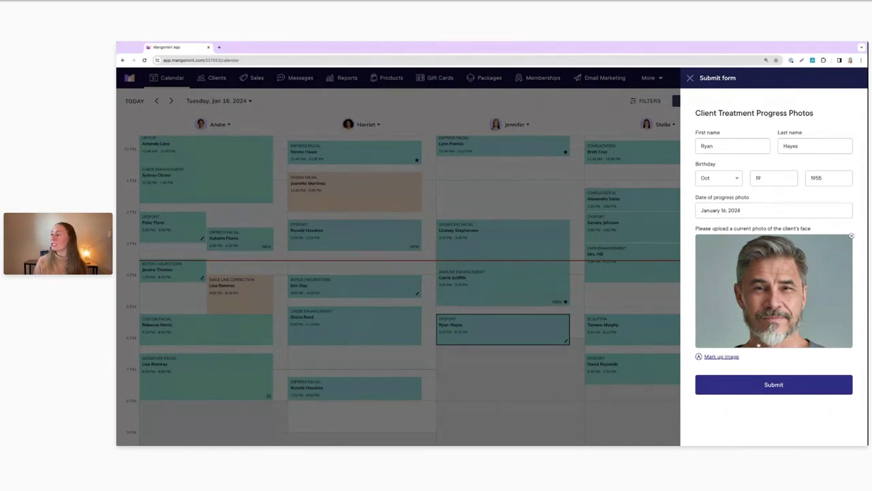
Mark up the uploaded face photo with 9 pt blue highlighter dots beside the nose bridge and at the outer corners of both eyes.
click(718, 356)
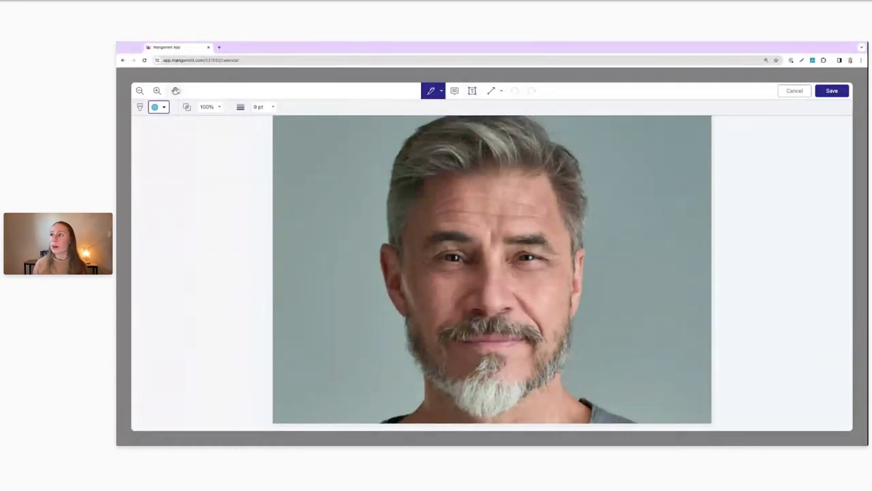
click(440, 91)
click(451, 127)
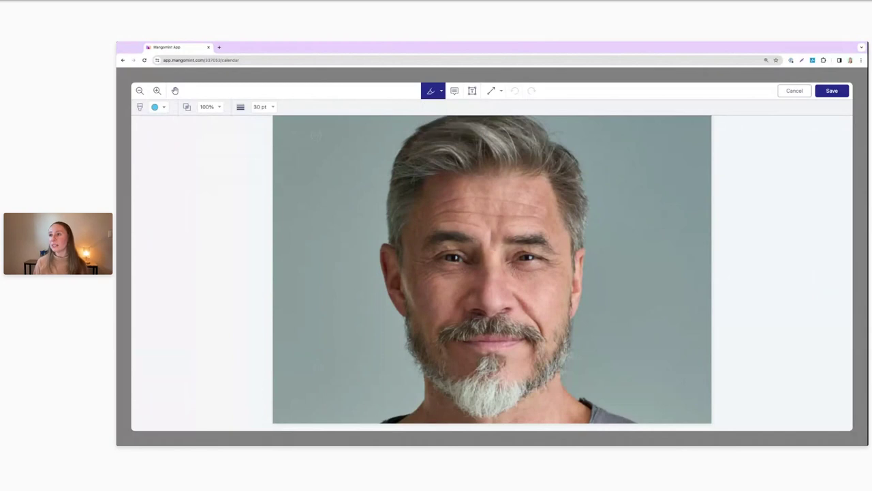
click(272, 111)
scroll(274, 124, down, 5)
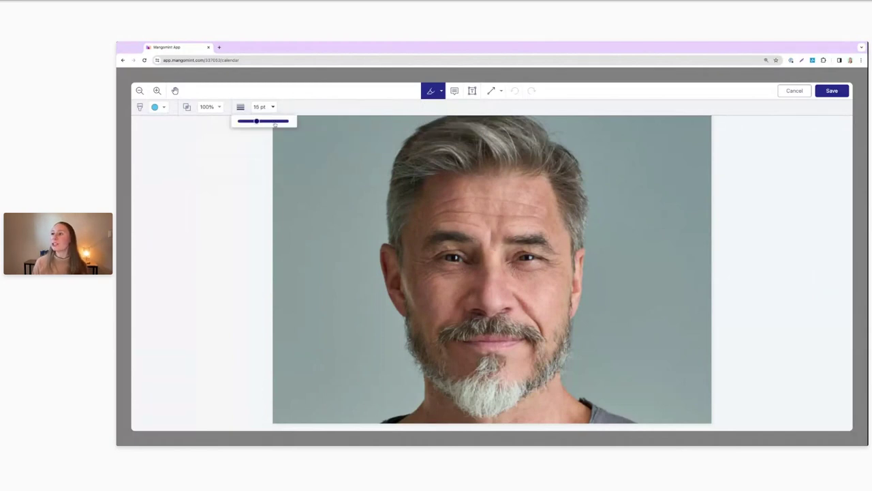
drag(252, 121, 250, 122)
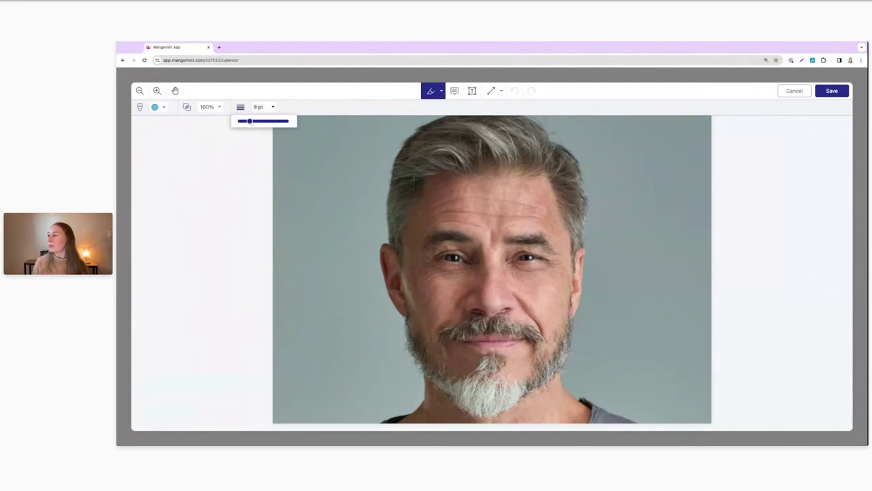
click(480, 269)
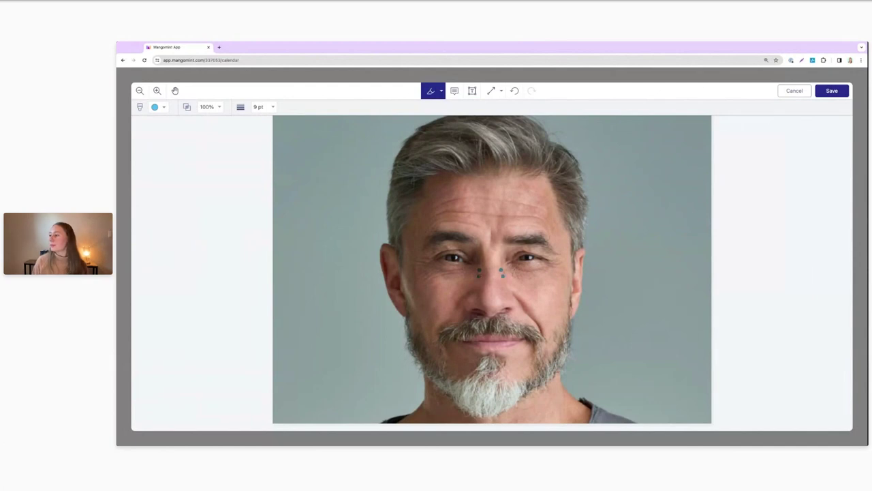
click(557, 260)
click(555, 270)
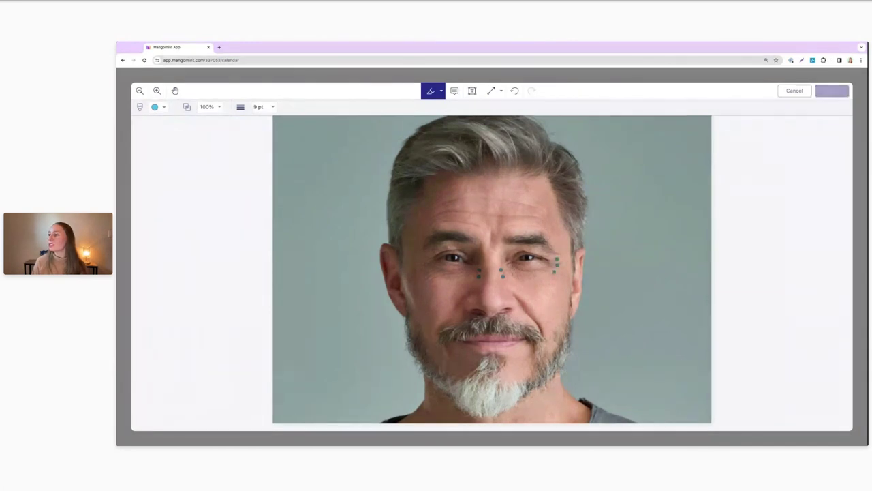
click(424, 261)
click(428, 269)
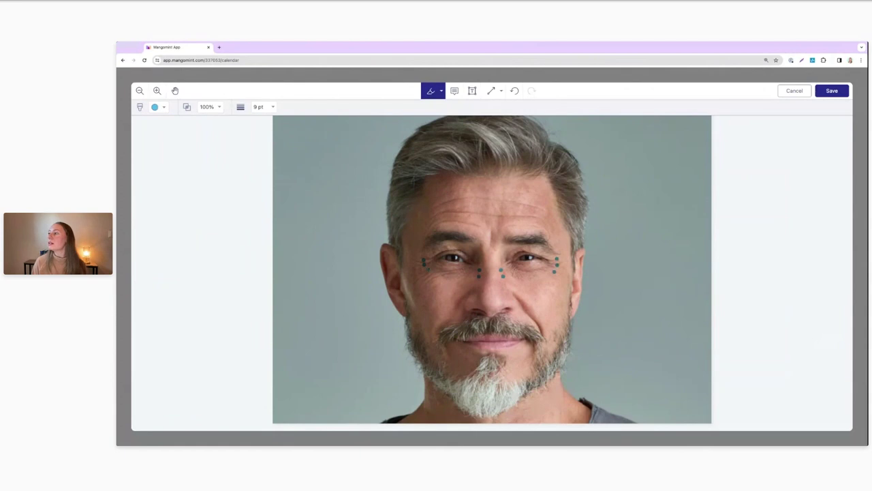
Change the highlighter colour to light purple and place a row of dots across the forehead.
click(156, 107)
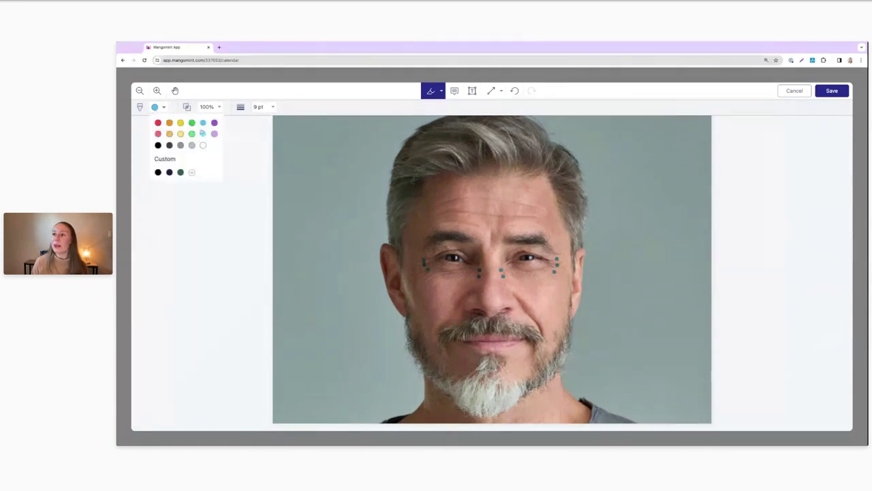
click(214, 135)
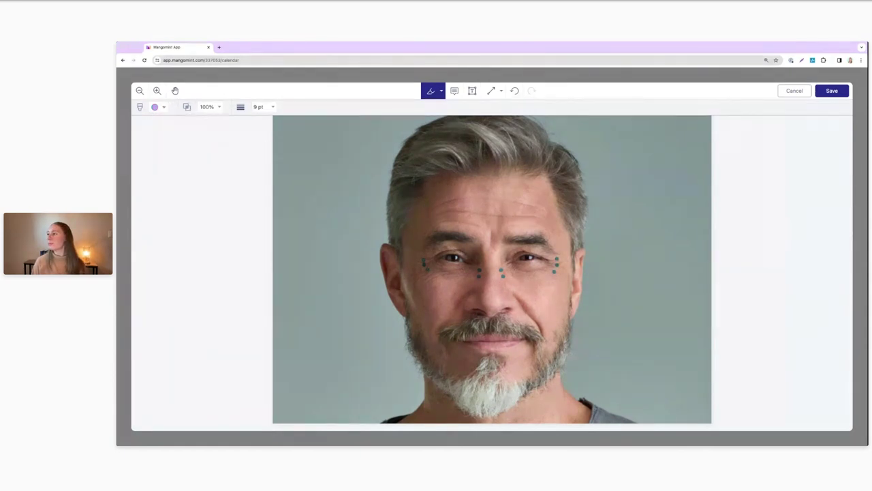
click(489, 203)
Add an arrow-style note near the outer eye dots on the ear side, reading "Crow's feet" and "13 units" on separate lines.
click(455, 91)
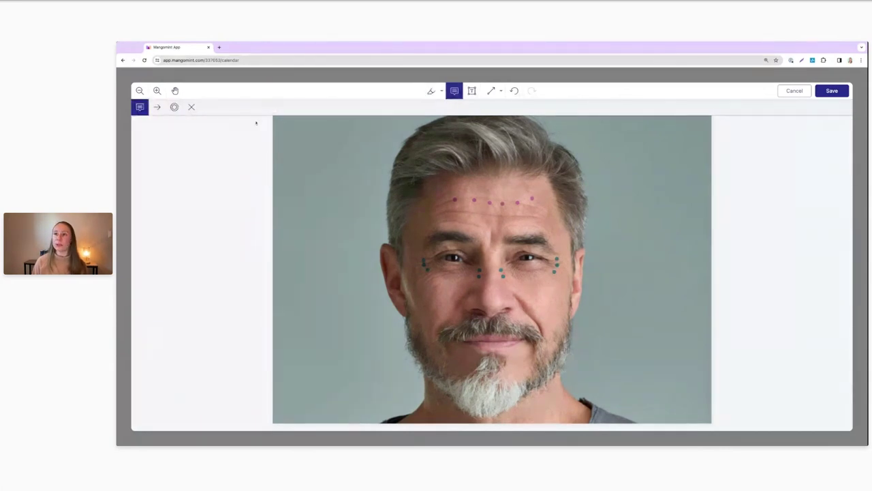
click(158, 109)
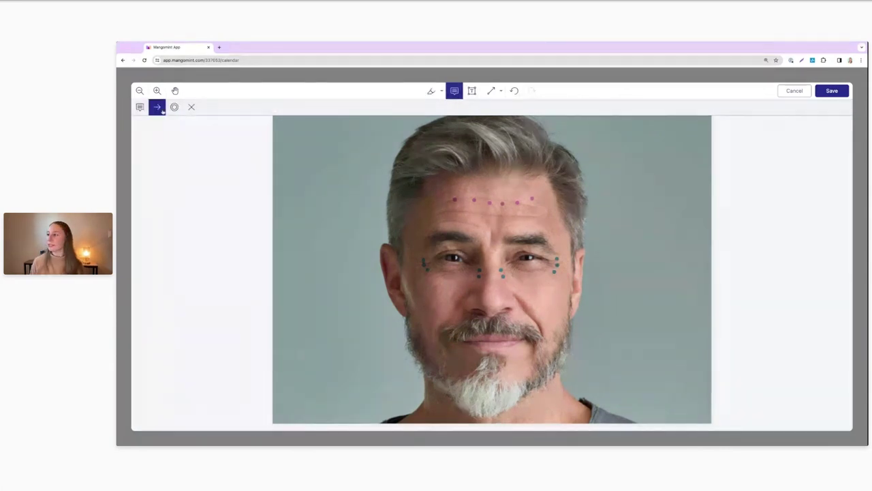
click(423, 280)
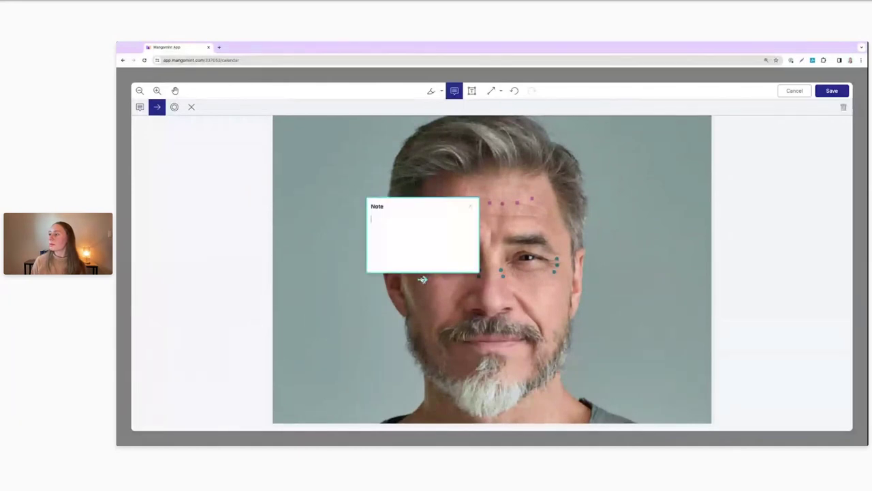
click(422, 279)
text(Cor)
text(row's feet)
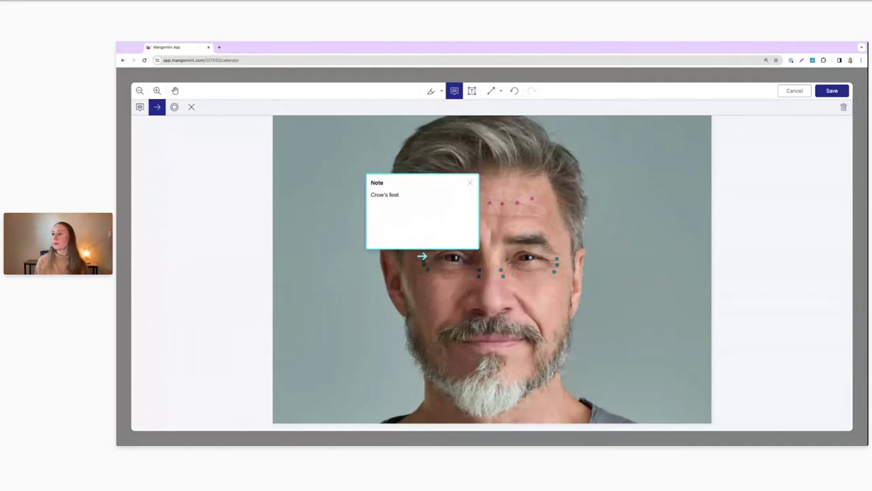
key(Return)
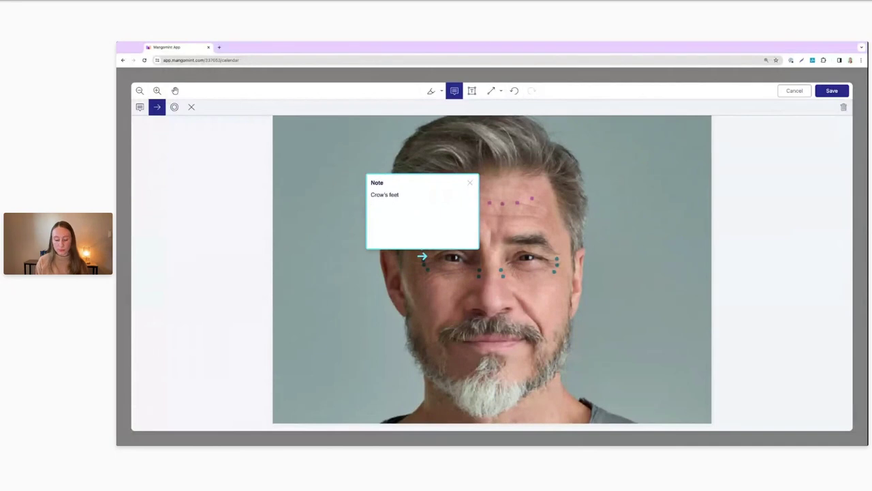
text(13 units)
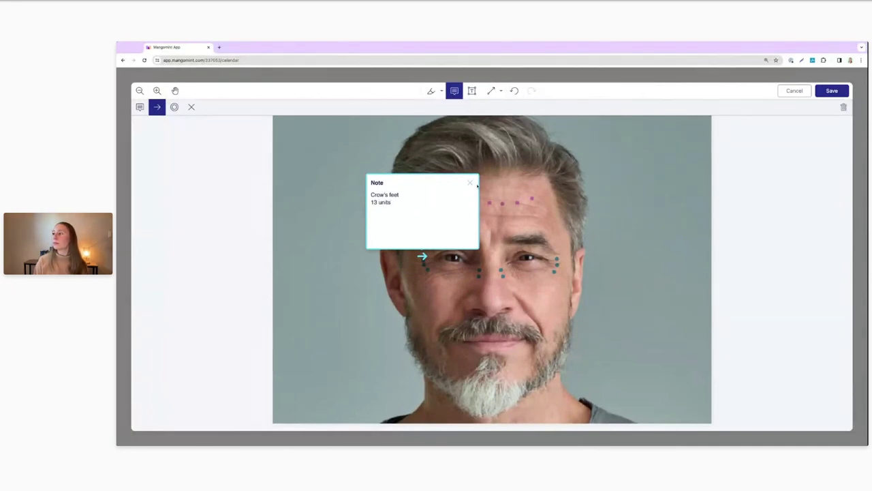
Move the arrow note so it points at the dots beside the outer eye corner, and close the note.
click(471, 183)
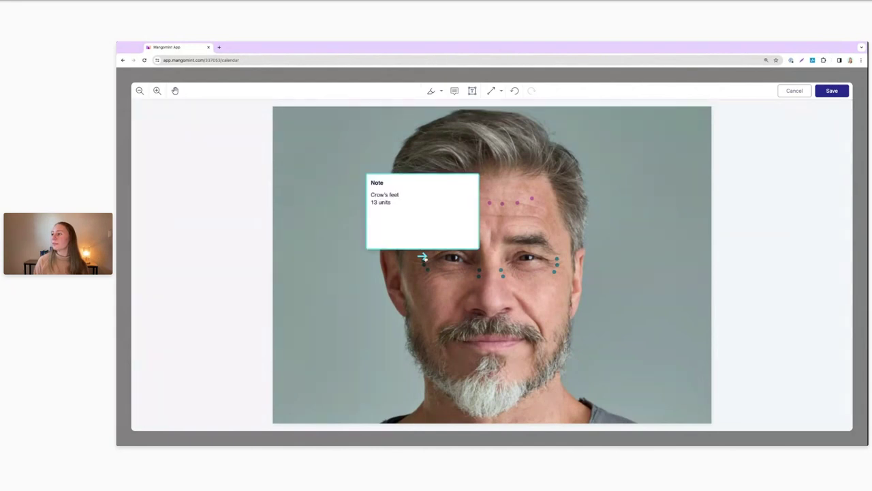
drag(422, 212, 412, 218)
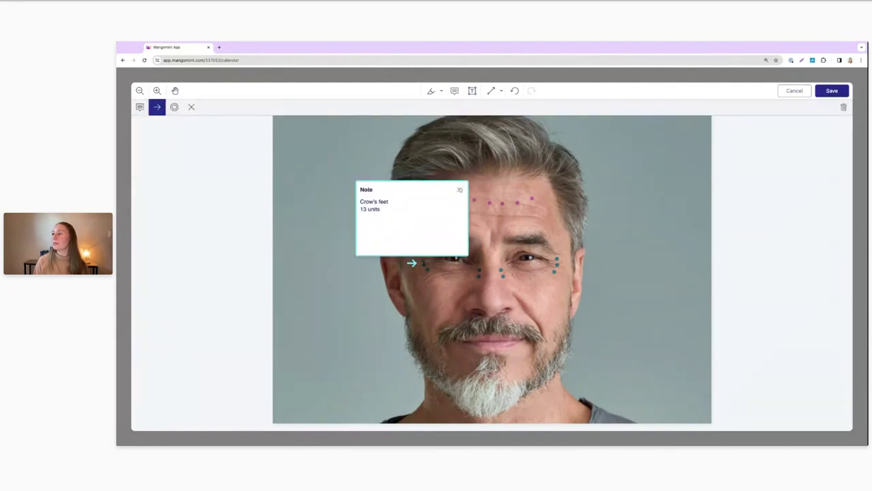
click(460, 189)
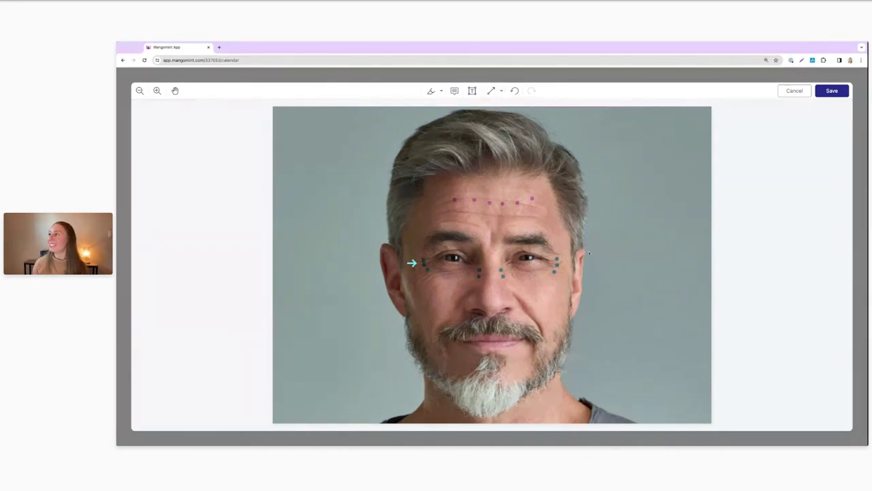
click(491, 91)
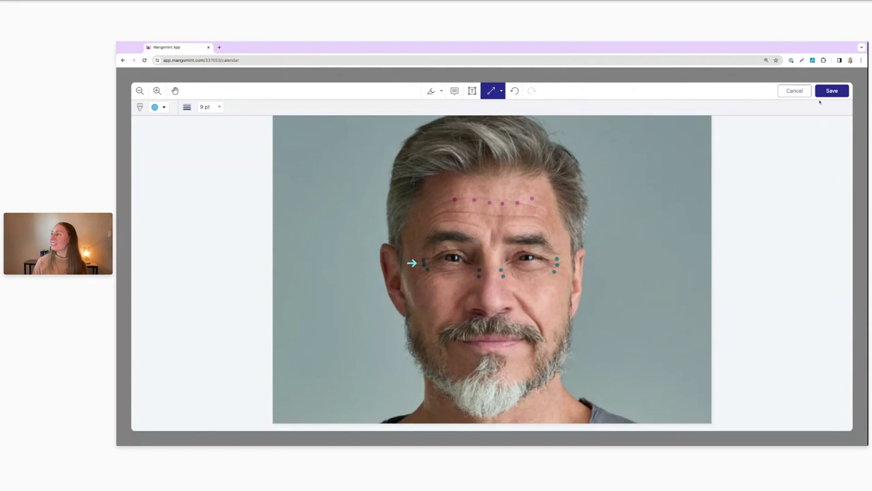
Save the markup on the client's face photo and reset the image to its unmarked version.
click(840, 89)
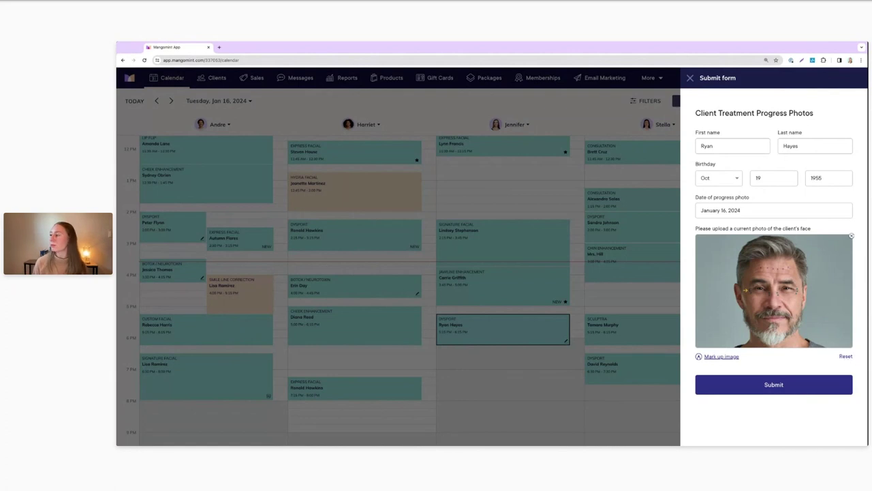
click(846, 358)
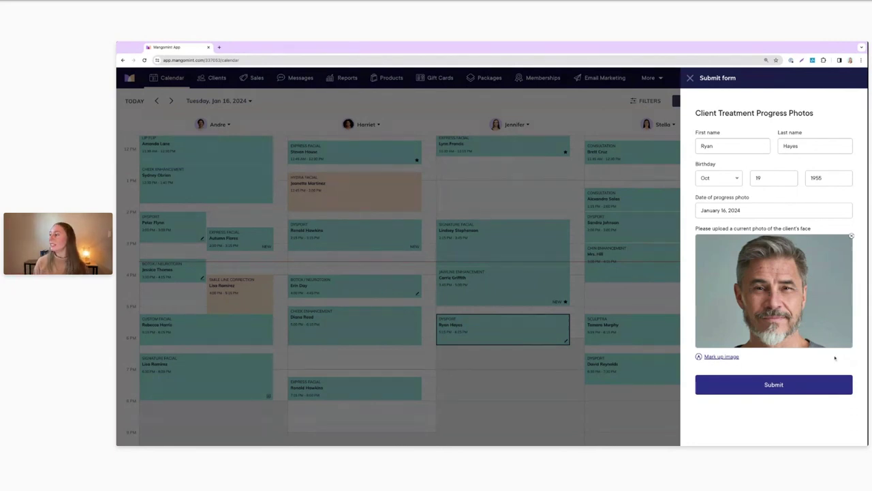
click(729, 357)
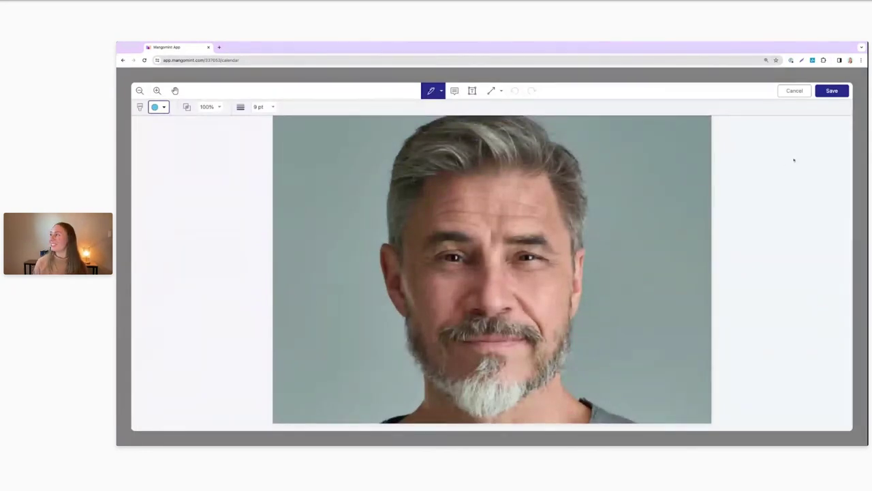
click(792, 92)
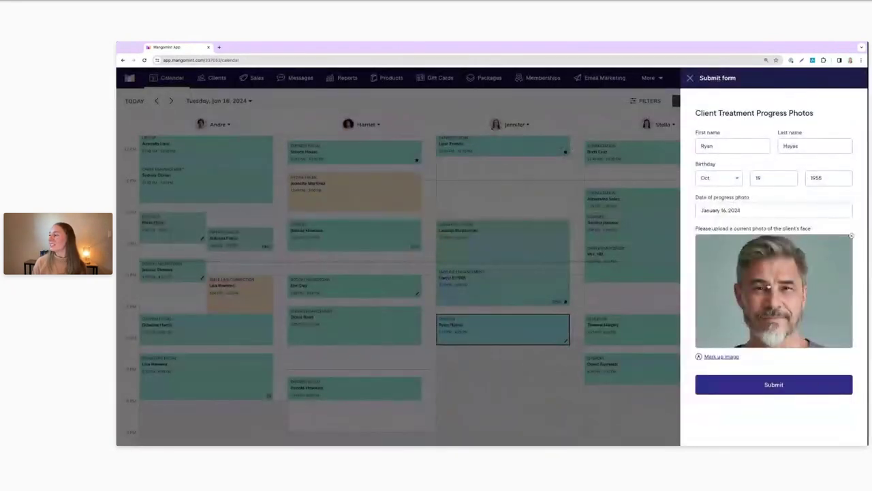
Reopen the photo markup, set the pen colour to orange, and place a note reading "Crow's feet" beside the outer eye corner on the photo's left side.
click(769, 286)
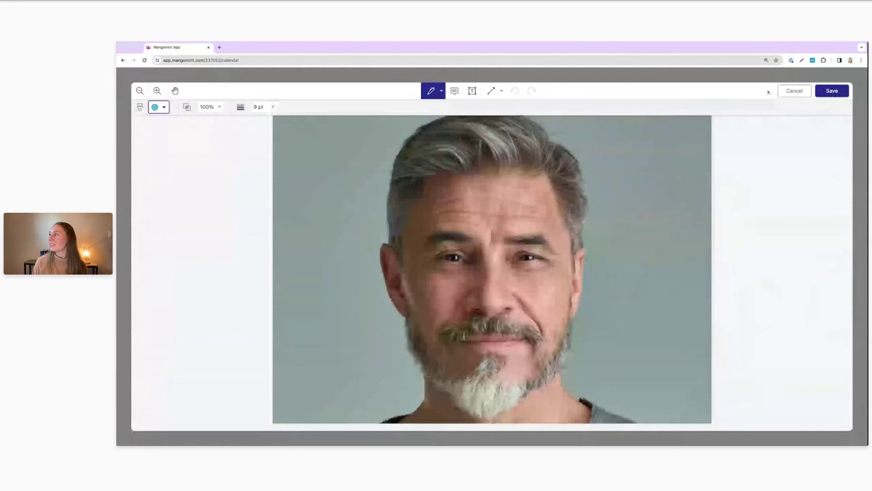
click(158, 107)
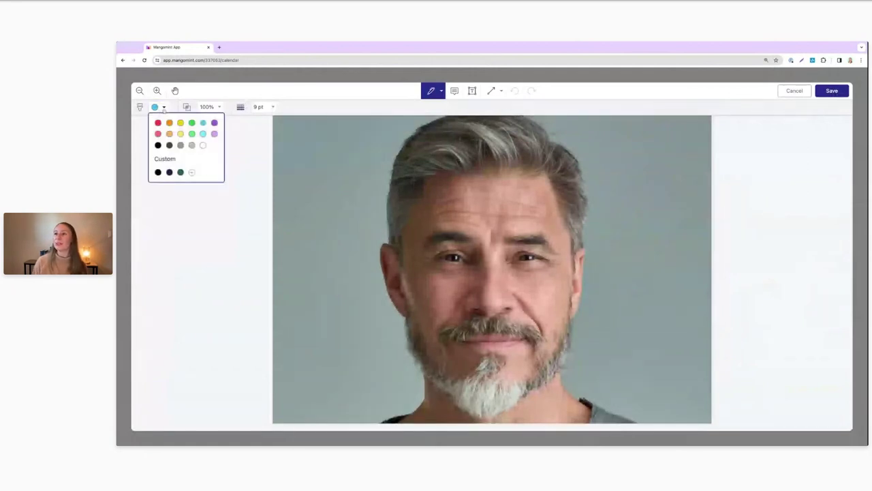
click(169, 123)
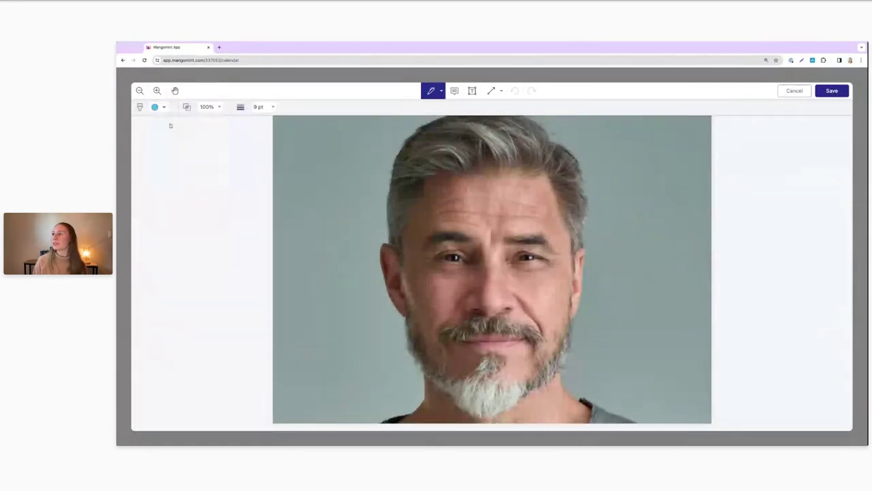
click(455, 91)
click(421, 261)
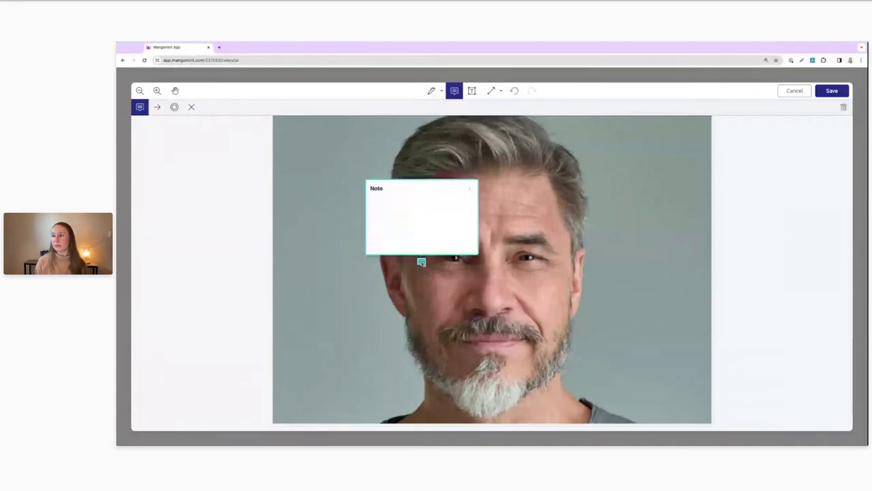
text(Crow's feet)
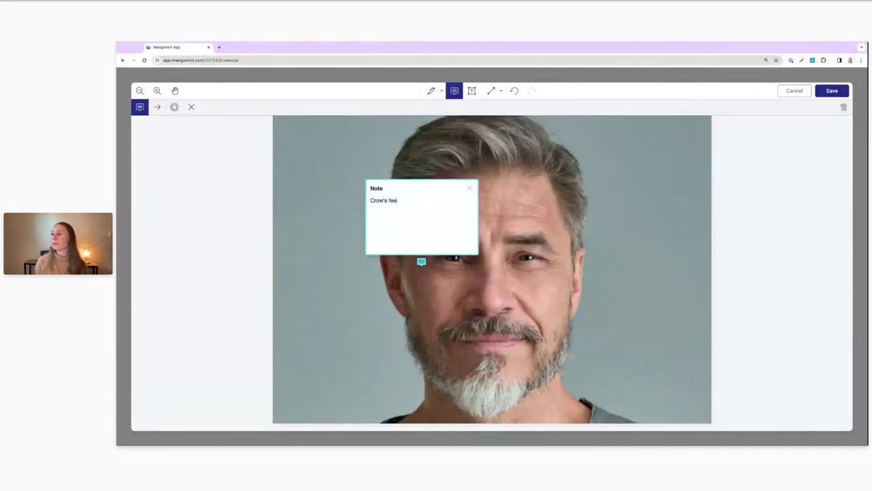
click(469, 188)
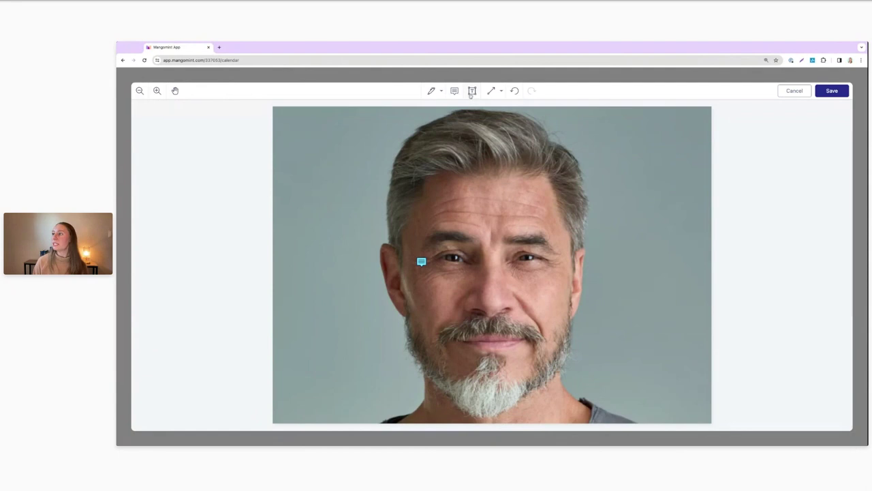
Mark dots at the outer corners of both eyes with the 9 pt pen in blue.
click(500, 90)
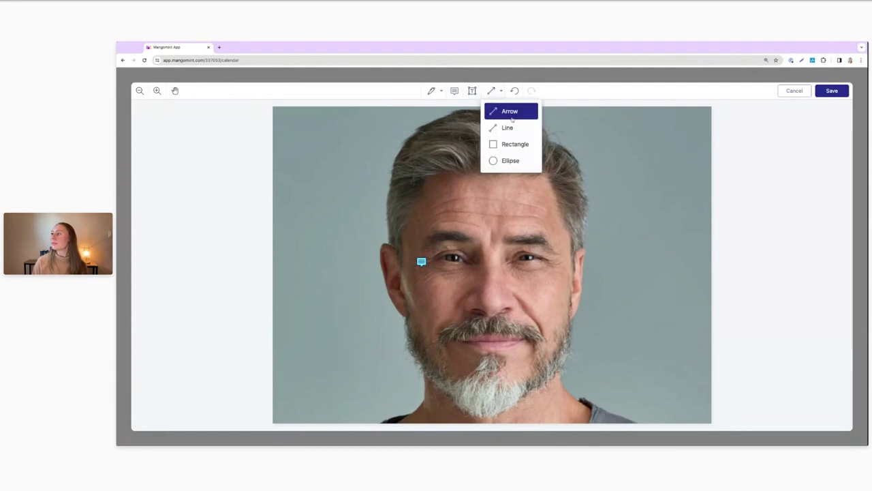
click(436, 91)
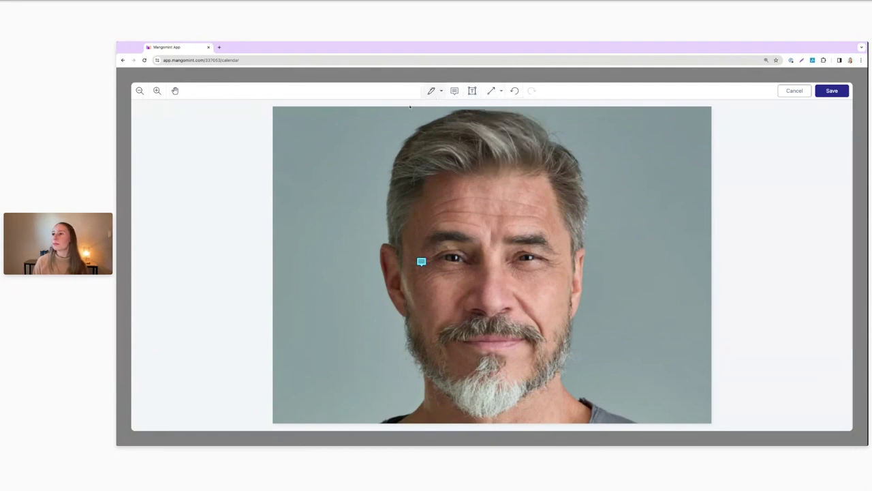
click(441, 90)
click(435, 110)
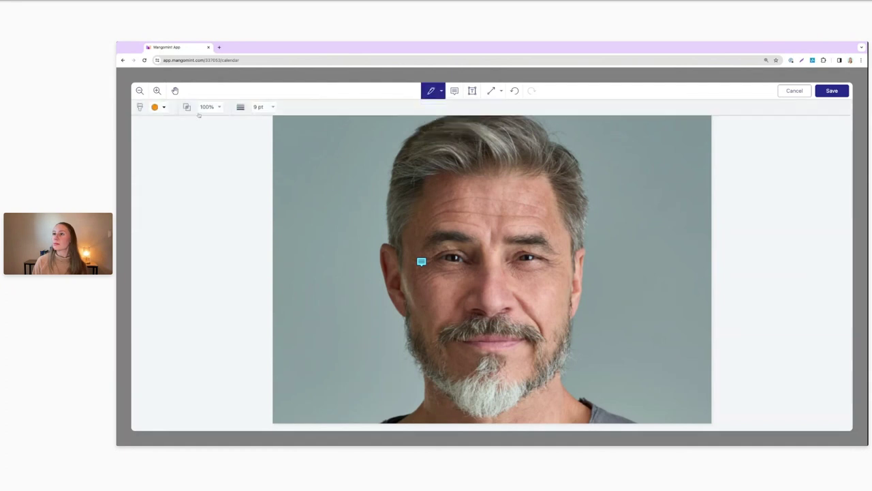
click(163, 107)
click(203, 123)
Save the photo markup and submit the Client Treatment Progress Photos form.
click(831, 90)
click(777, 389)
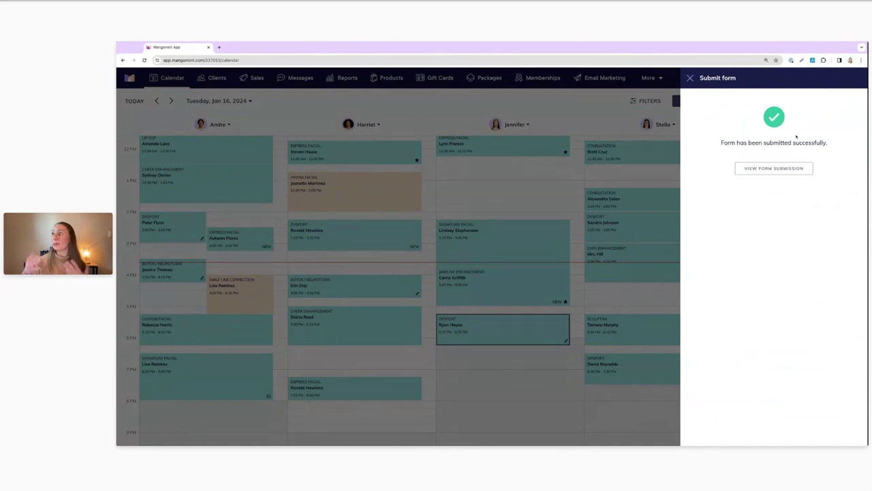
View the form submission, enlarge its marked-up face photo to check the dots and note, and close the submission.
click(795, 171)
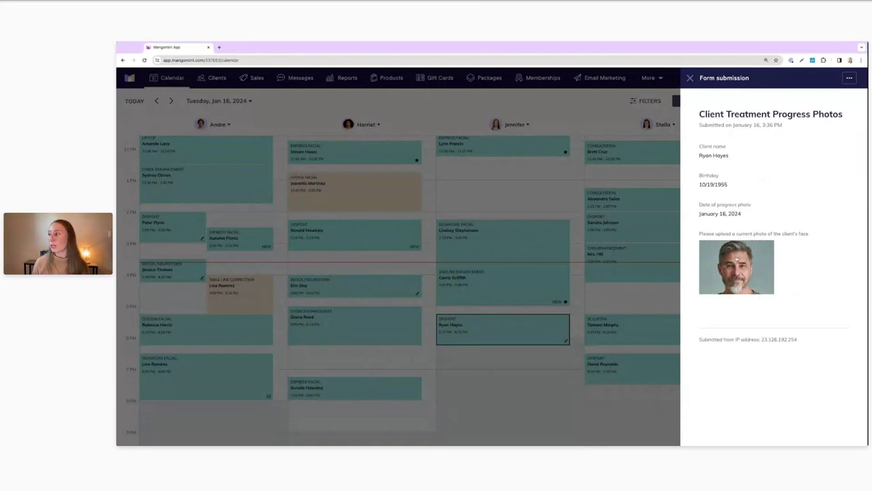
click(736, 265)
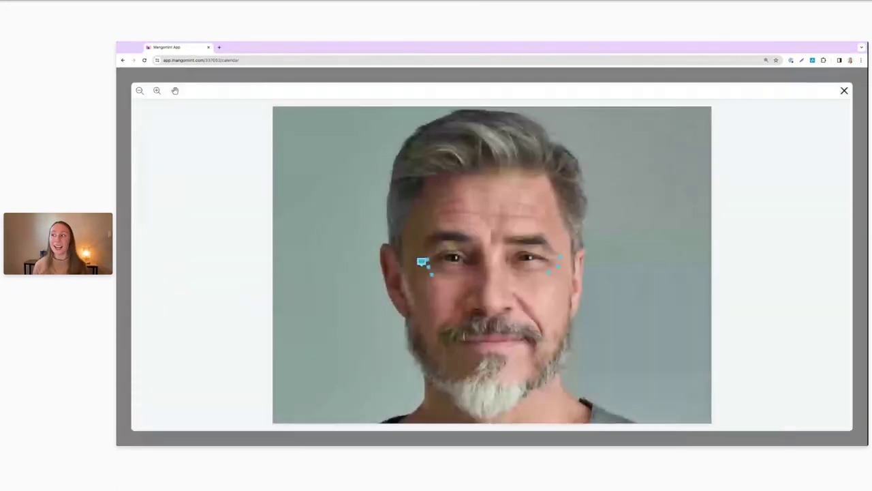
mouse_move(422, 262)
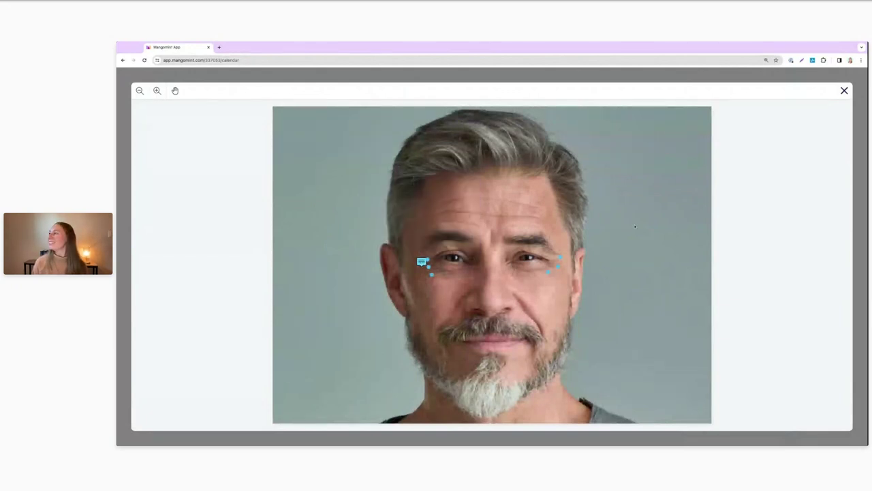
click(844, 90)
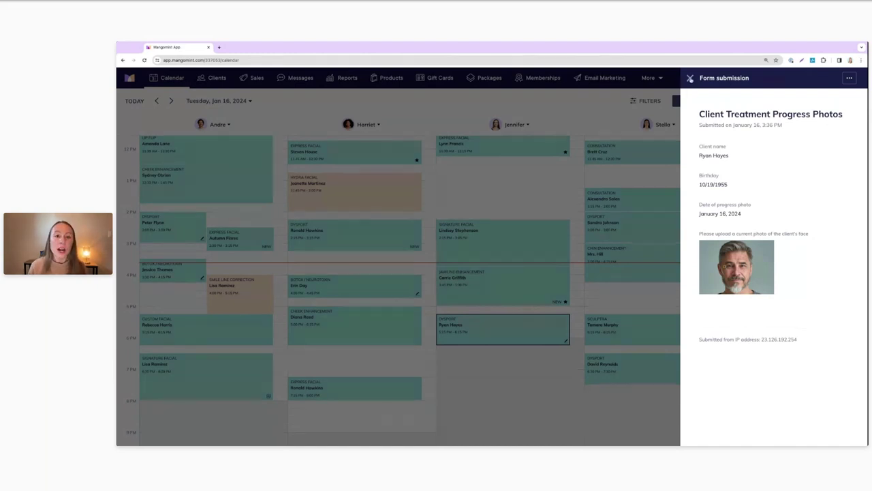
click(690, 78)
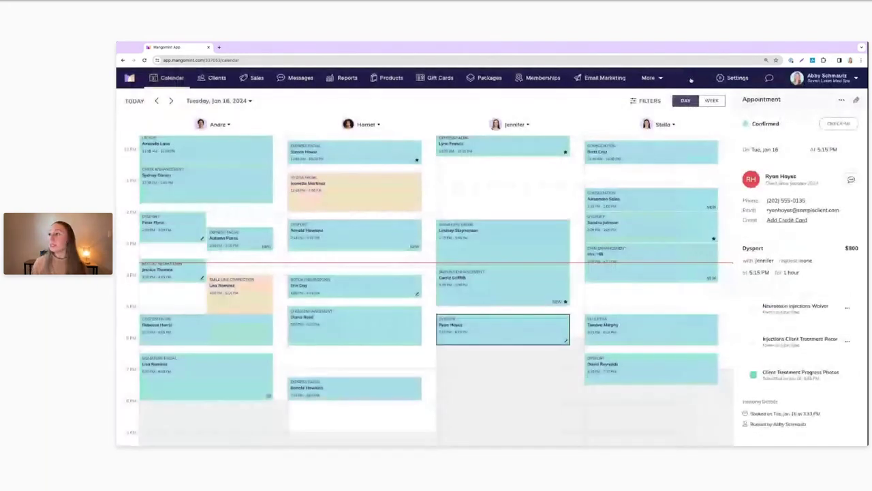
Go to the form templates in the settings and open the form fields of Client Intake Form (Med Spa).
click(732, 78)
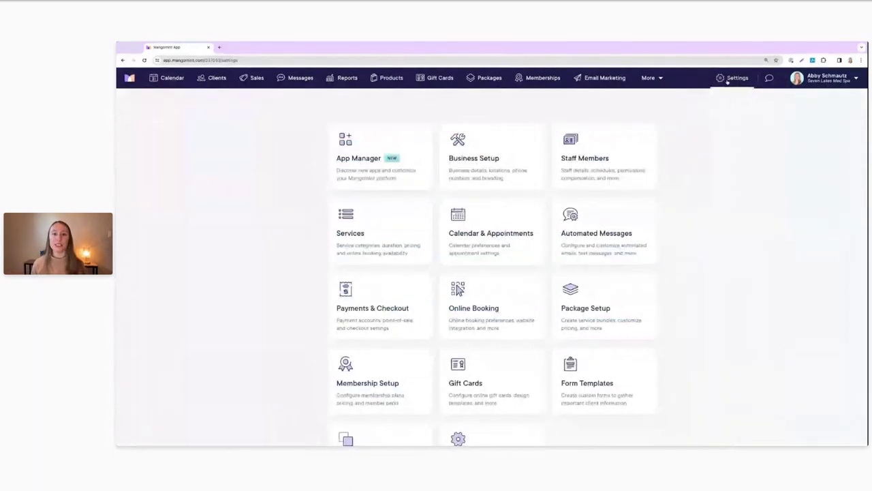
scroll(742, 270, down, 1)
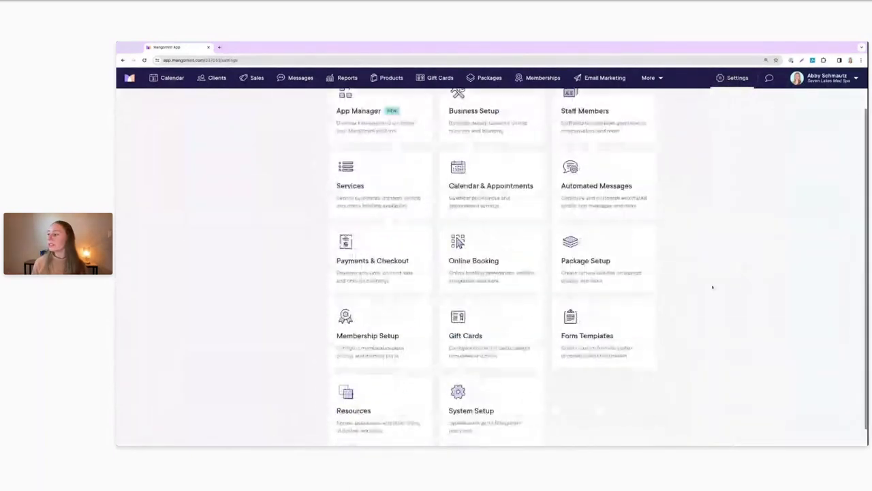
click(610, 339)
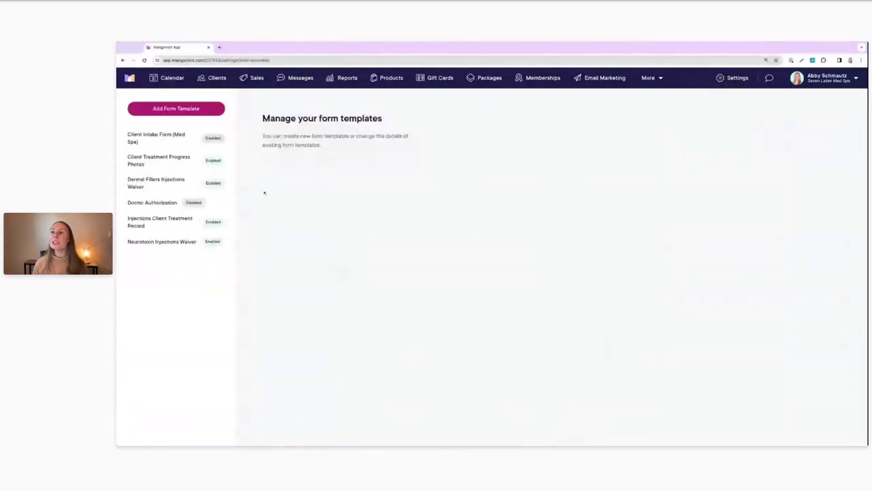
click(159, 142)
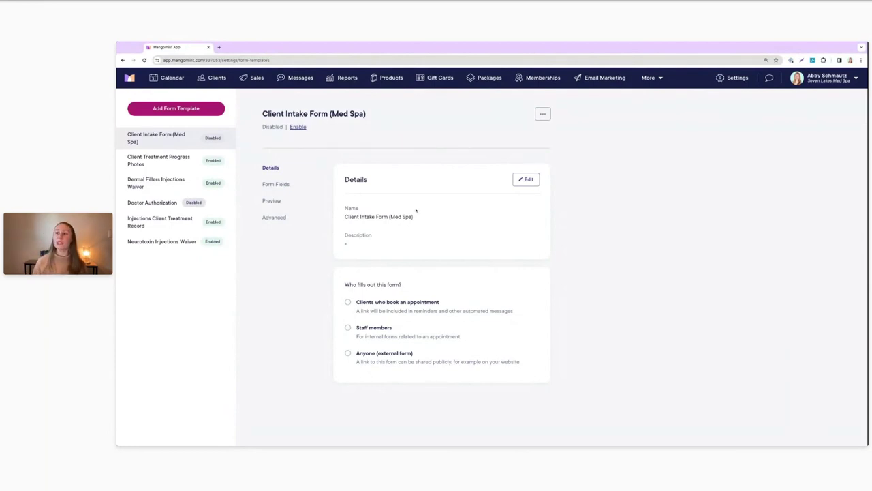
click(276, 184)
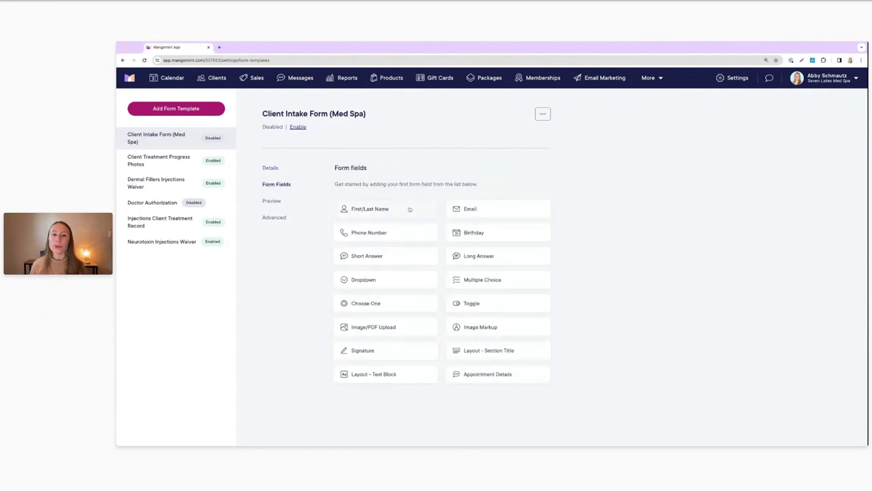
Add a First/Last Name field and a Birthday field to the intake form template.
click(371, 210)
click(401, 285)
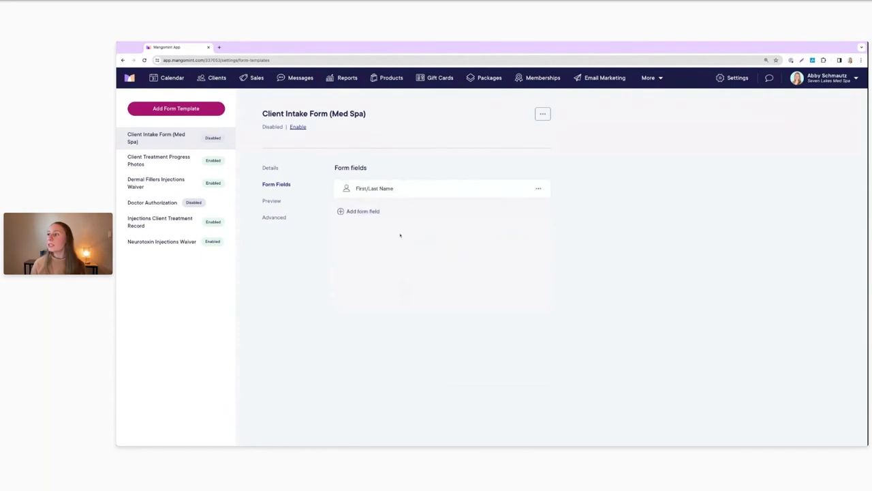
click(363, 211)
click(476, 254)
click(402, 334)
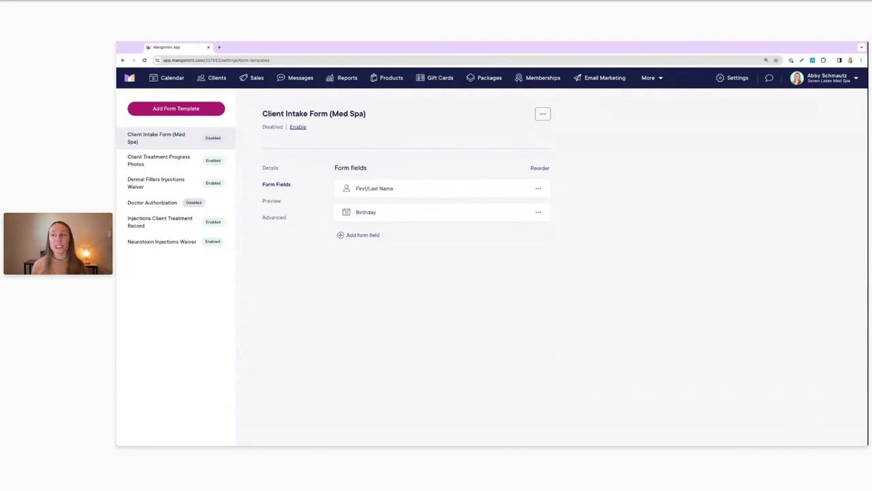
Add an Image Markup field with the prompt "Please identify your preferred treatment and focus areas".
click(373, 239)
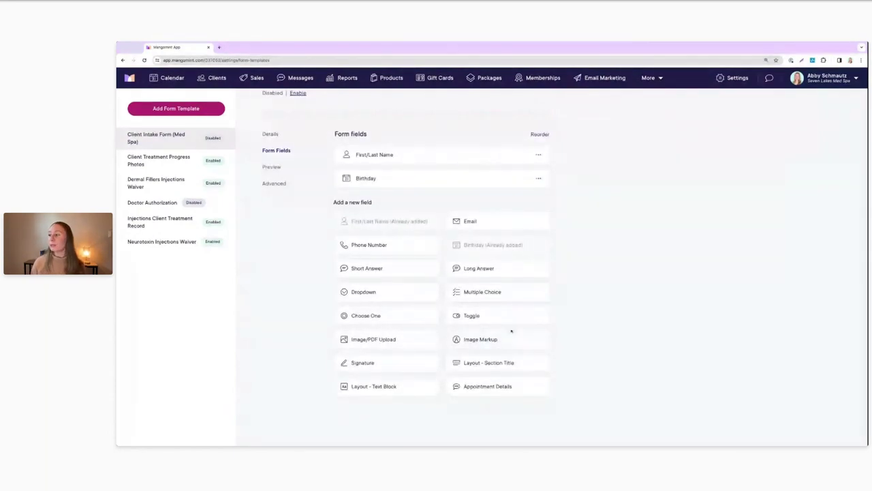
click(493, 340)
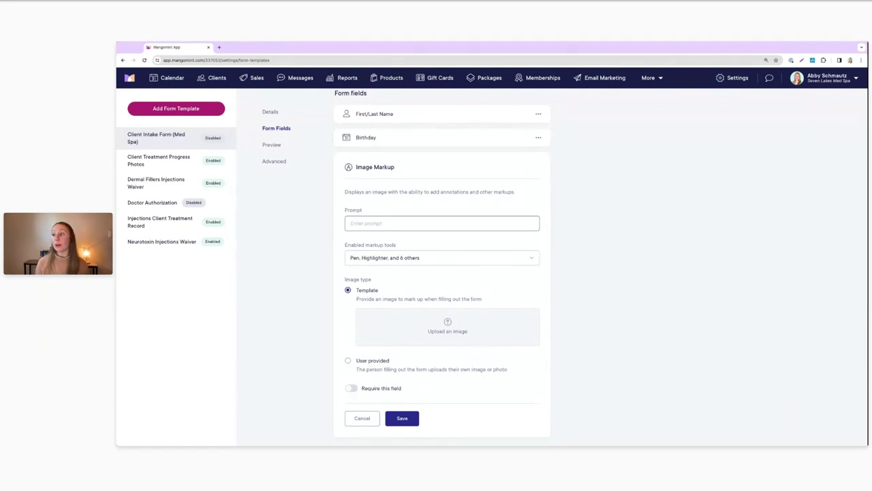
text(Please ide)
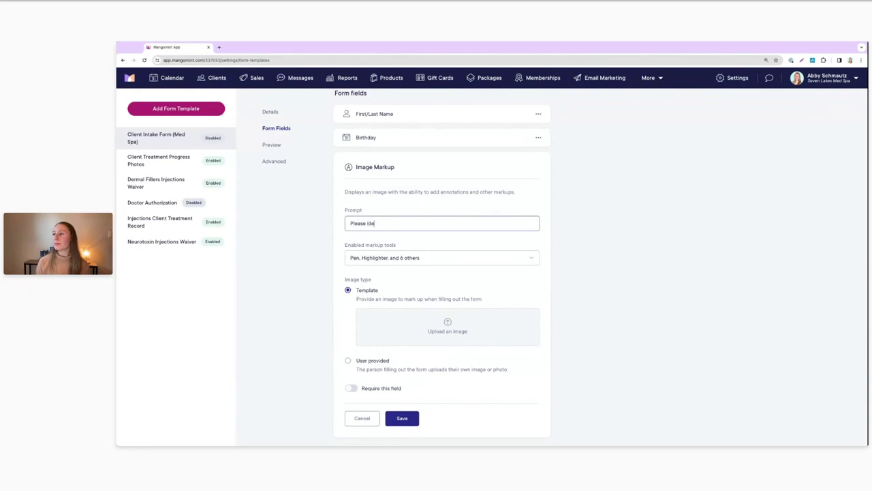
text(ntify your prefer)
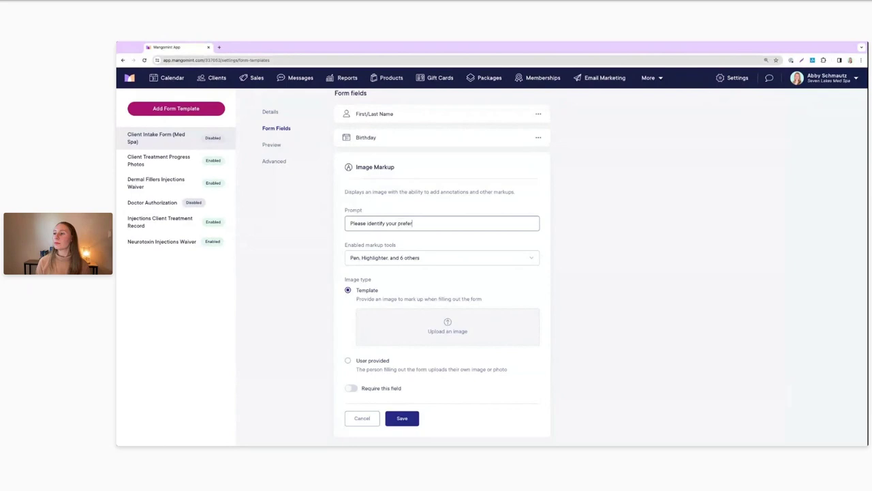
text(red treatment and focus)
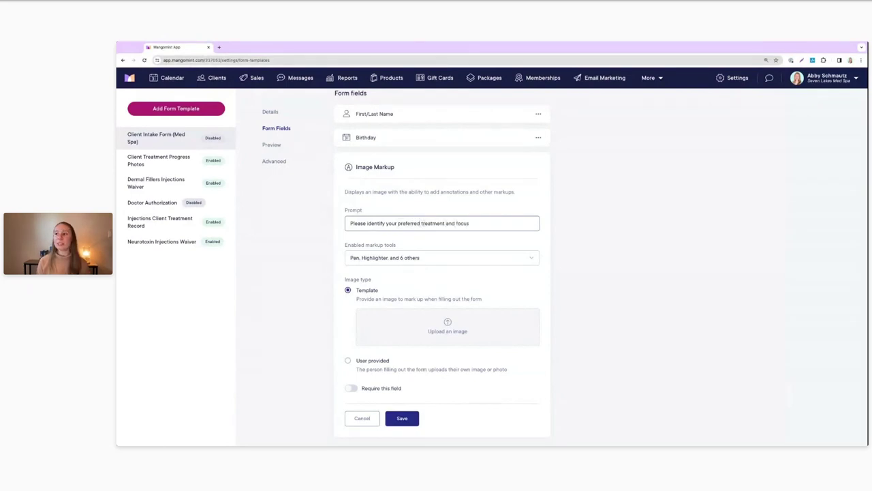
text( areas)
scroll(409, 257, down, 1)
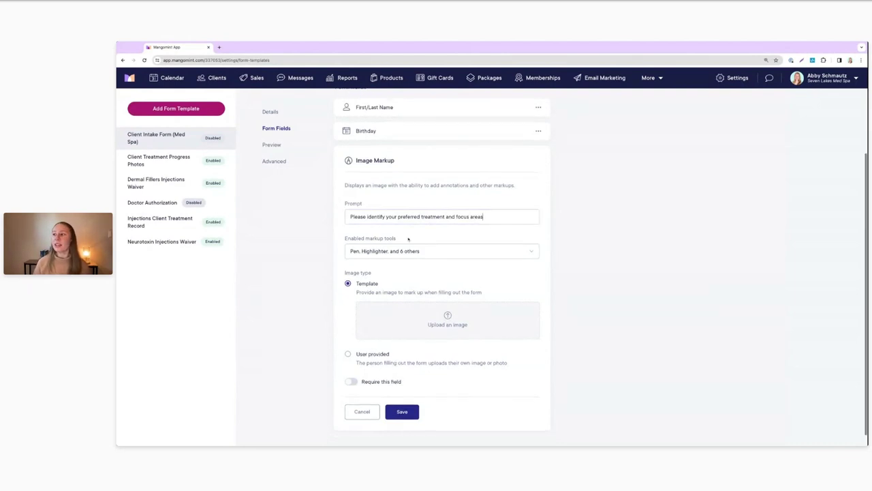
Limit the Image Markup field's enabled markup tools to Pen and Note.
click(409, 239)
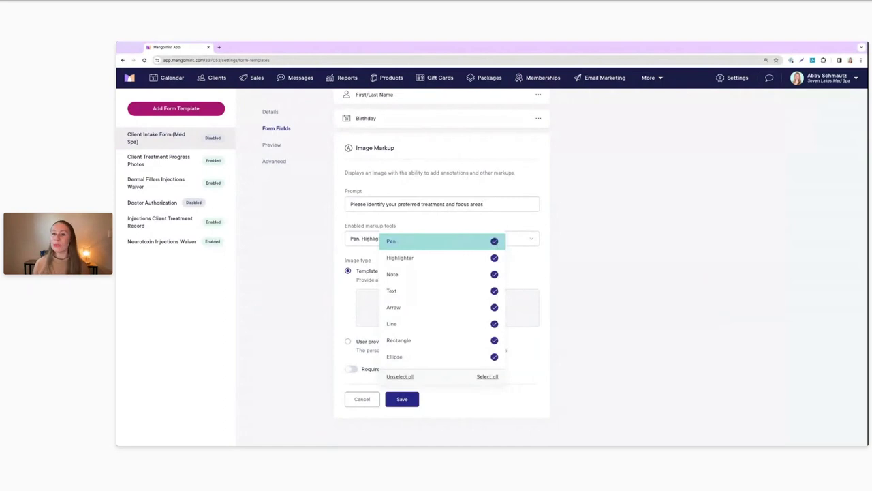
click(495, 241)
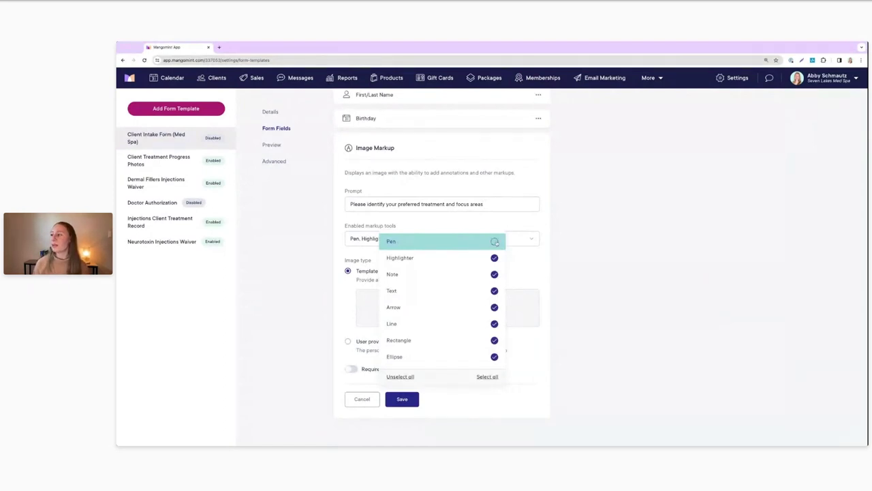
click(495, 241)
click(495, 258)
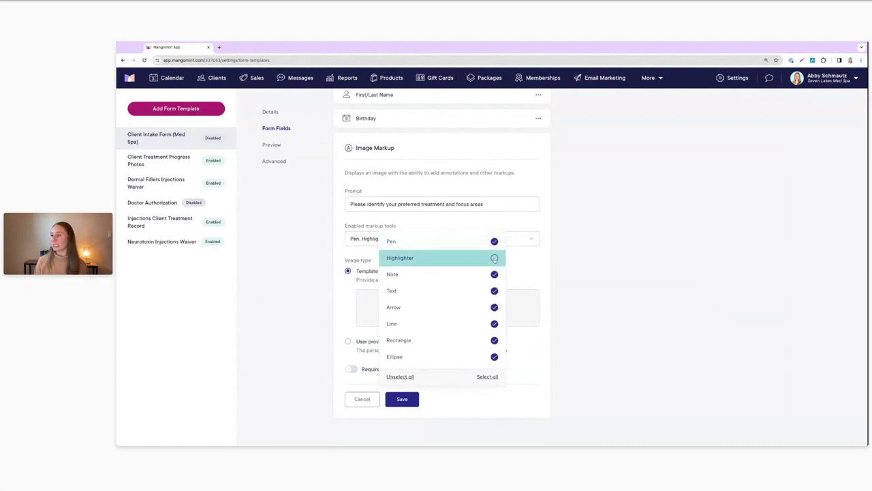
click(495, 290)
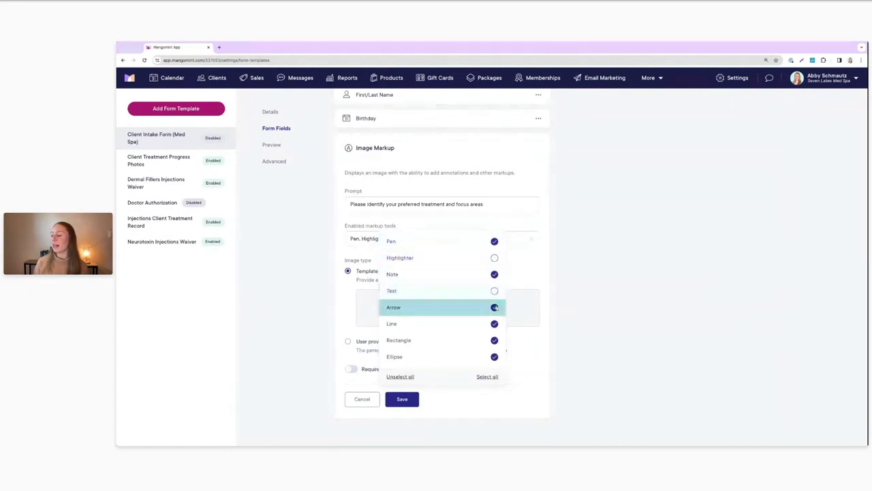
click(495, 307)
click(495, 324)
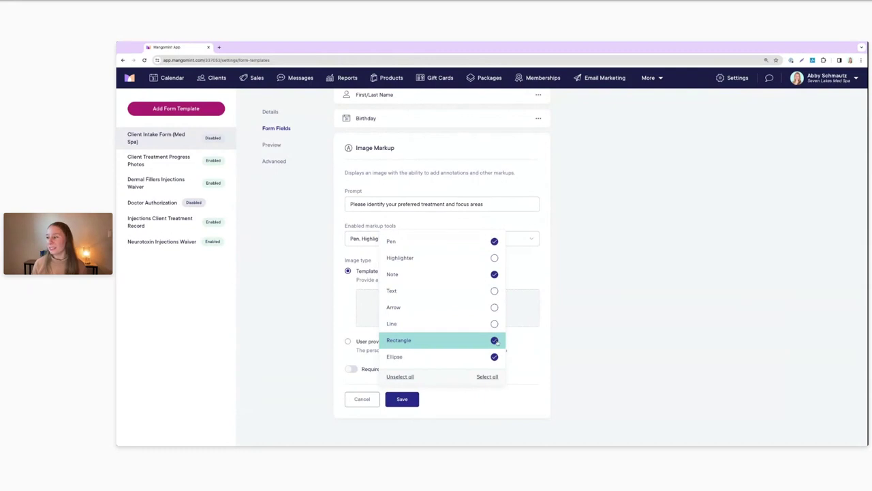
click(495, 340)
click(495, 357)
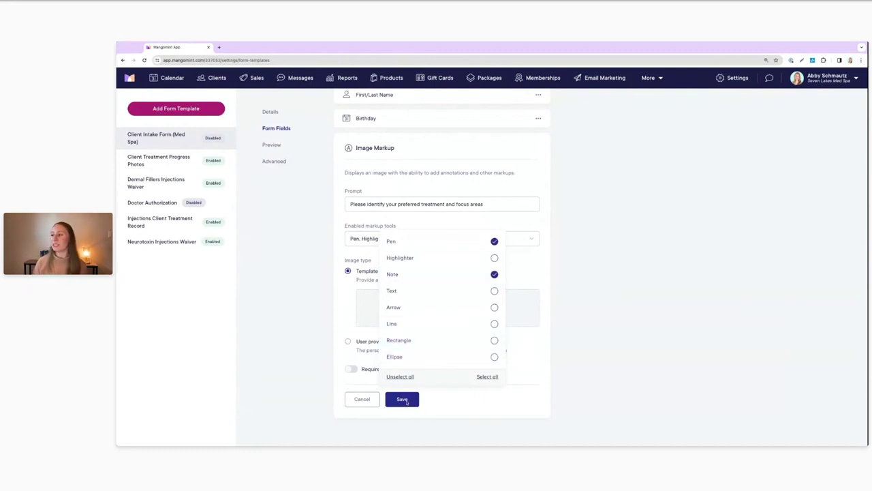
click(407, 401)
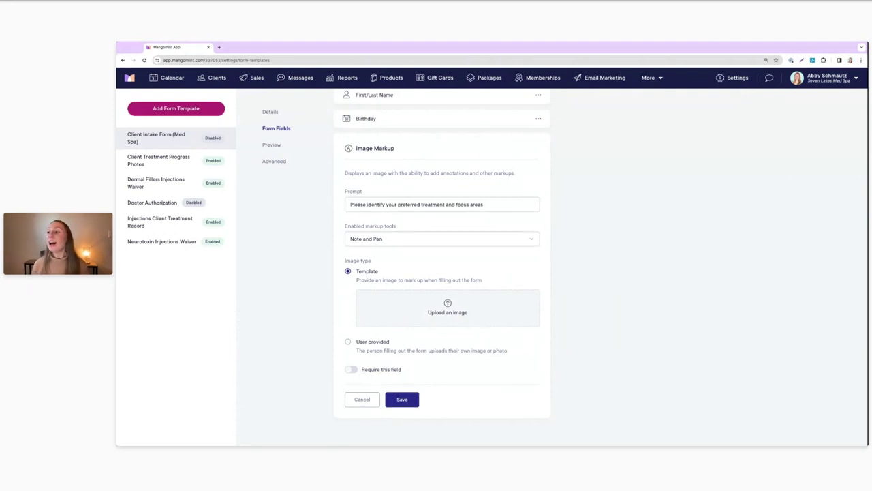
Upload the line-drawn male face image as the template to mark up, and save the Image Markup field.
scroll(442, 273, up, 1)
scroll(302, 171, up, 2)
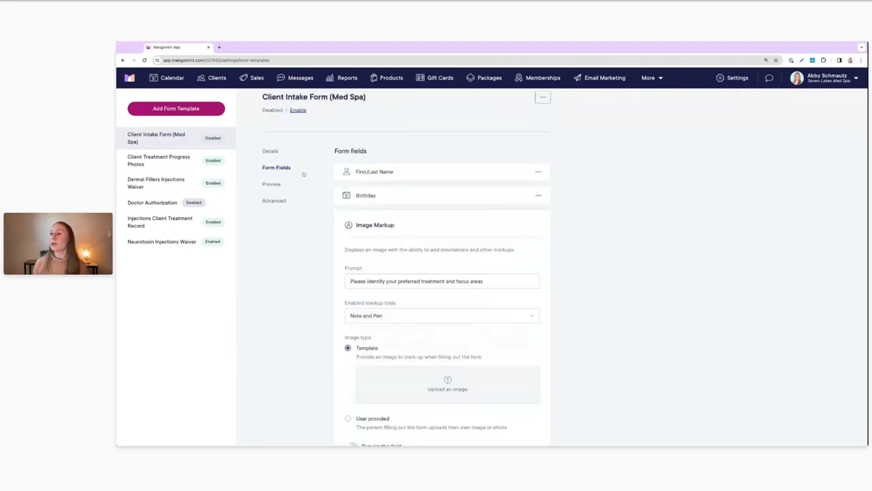
scroll(451, 315, down, 3)
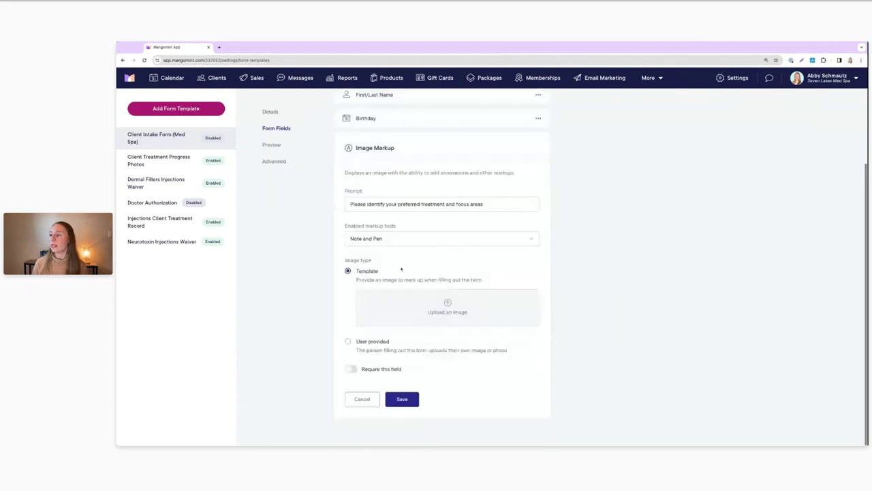
click(451, 315)
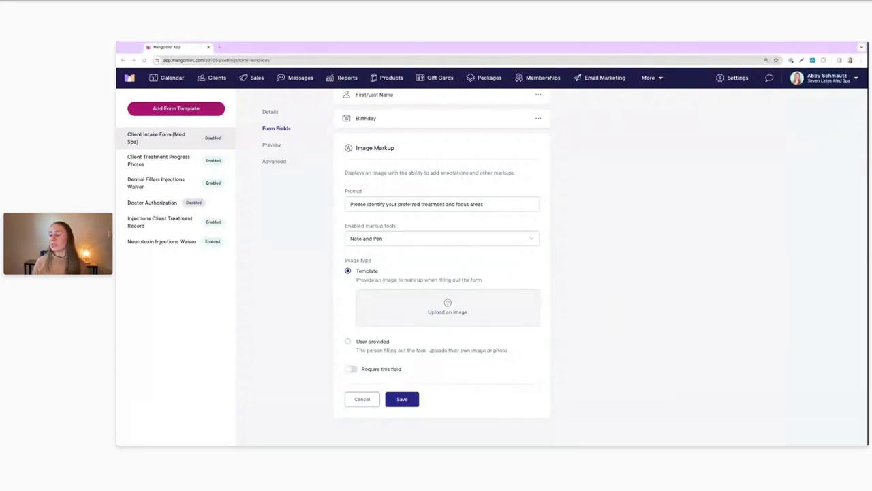
key(Return)
scroll(640, 350, down, 2)
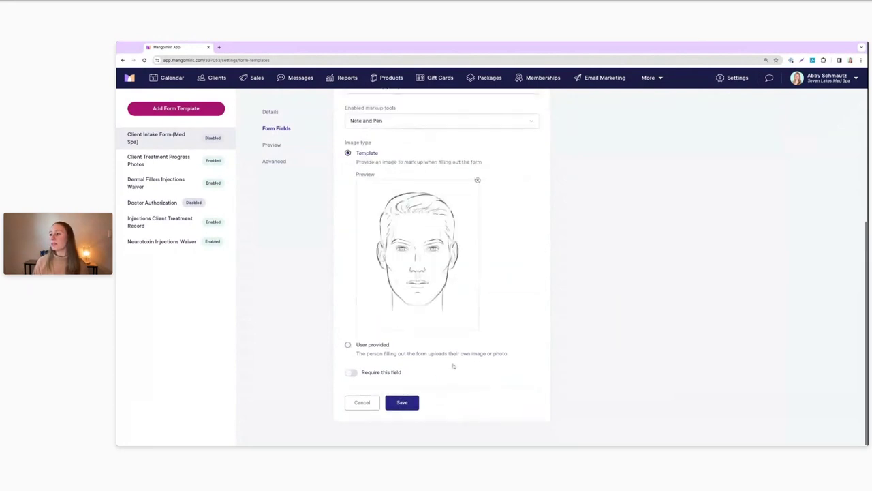
click(402, 402)
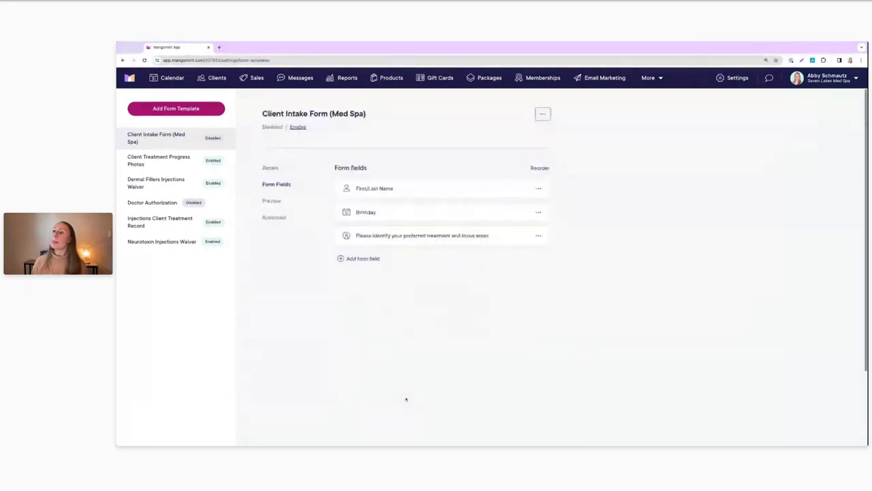
In the intake form's details, set it to be filled out by clients who book an appointment, and review the frequency and appointment options.
click(271, 168)
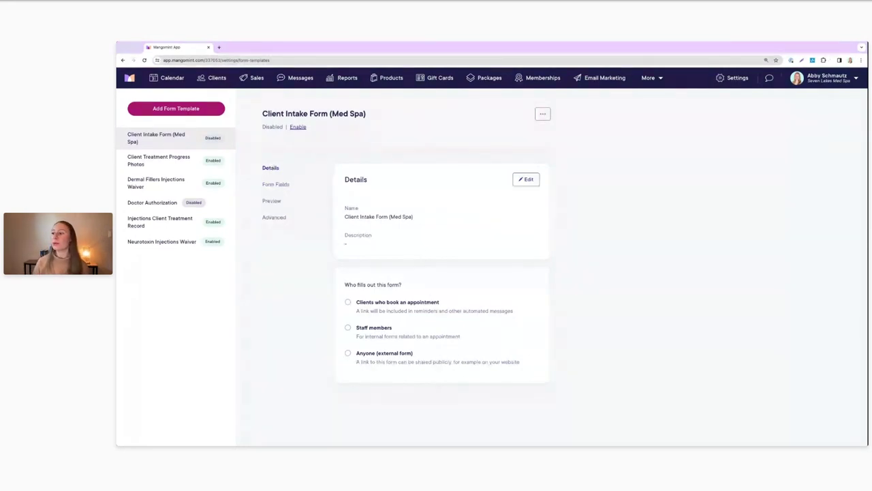
click(349, 302)
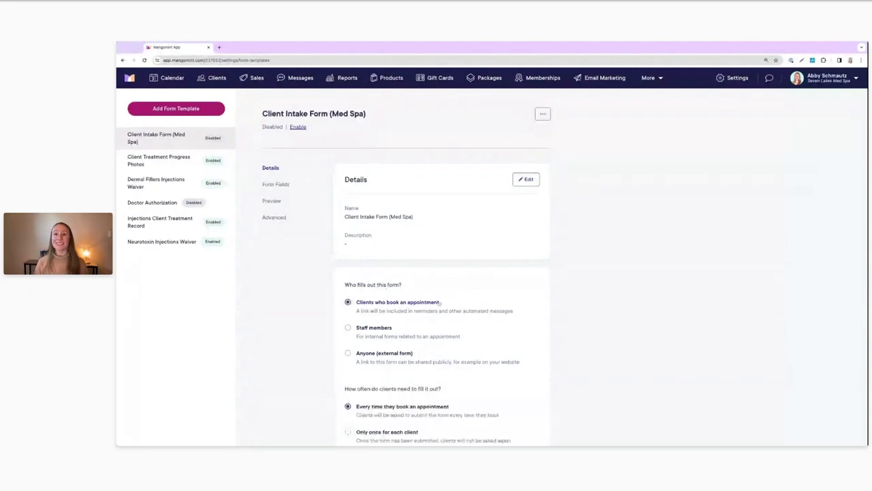
scroll(440, 303, down, 3)
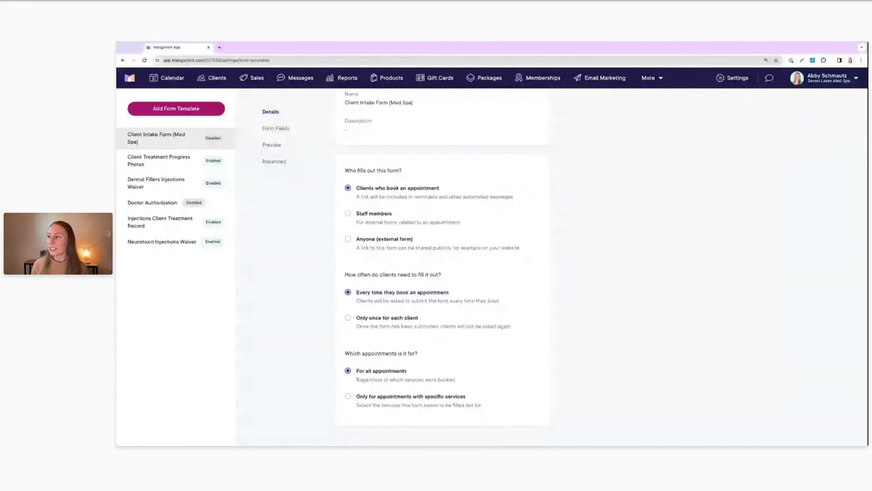
scroll(434, 344, down, 1)
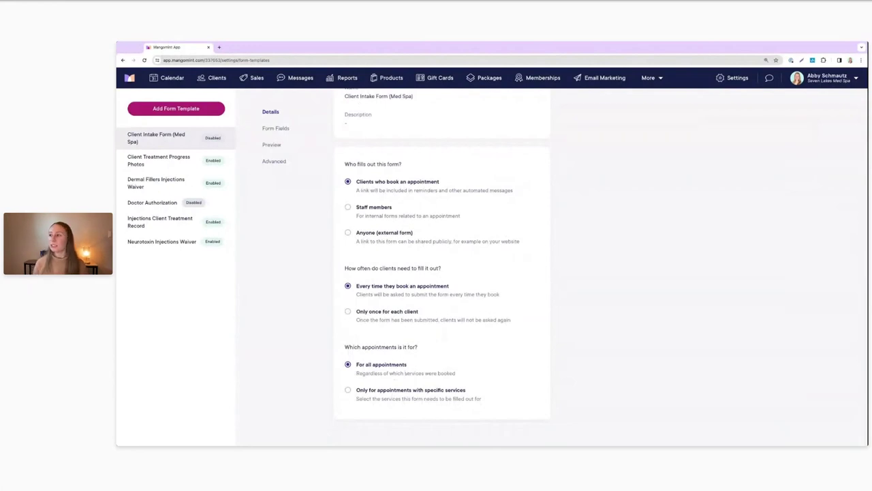
scroll(441, 266, up, 2)
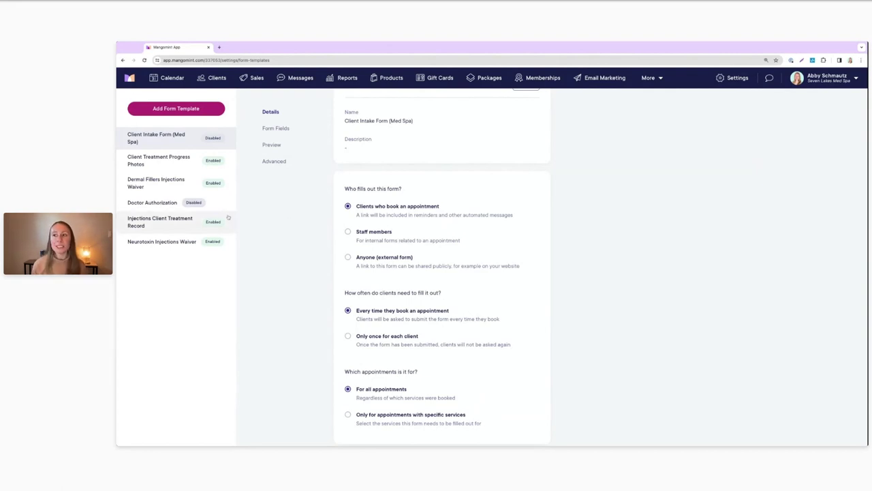
Open the Injections Client Treatment Record template and review who fills it out, how often and for which appointments.
click(179, 224)
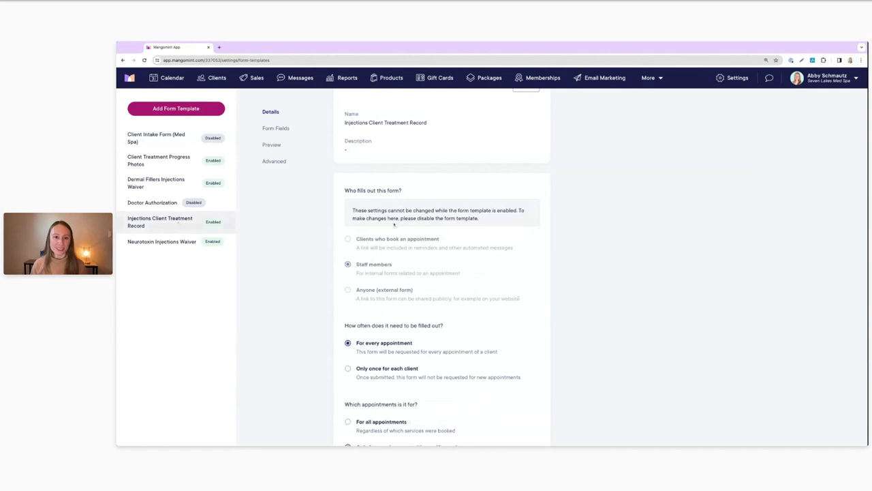
scroll(499, 241, up, 2)
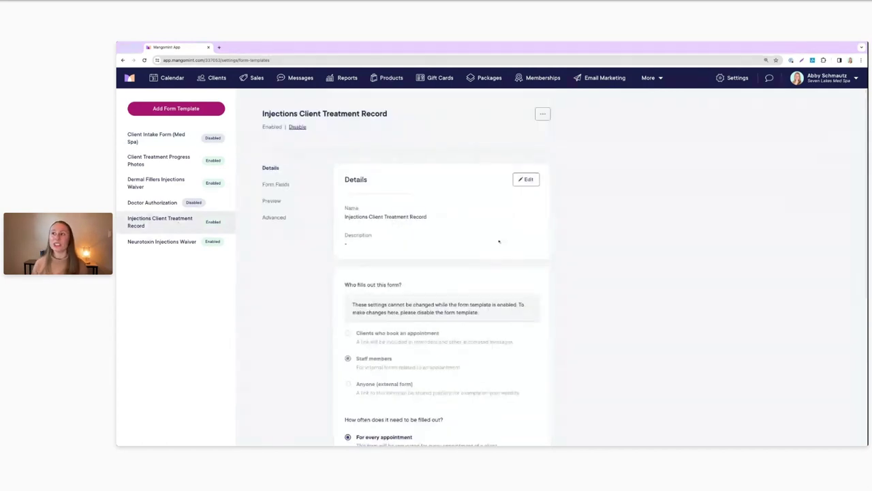
scroll(499, 241, down, 2)
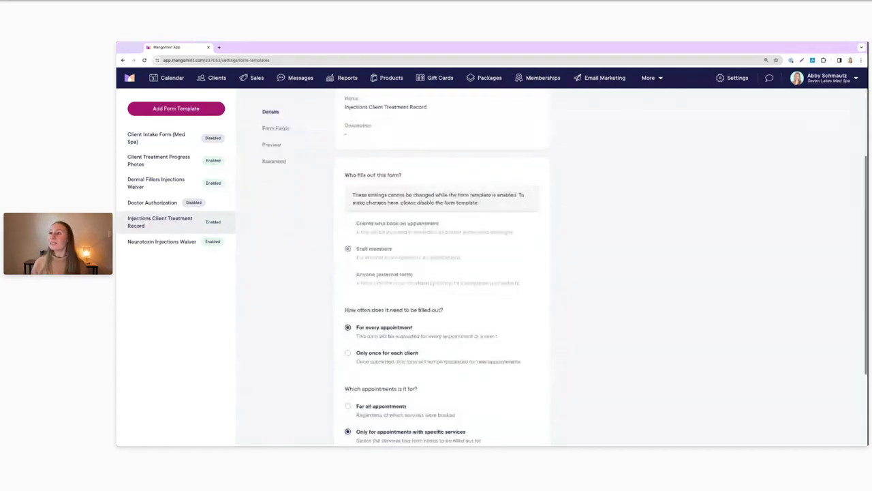
Open the treatment record's form fields and start a new Image Markup field.
click(278, 129)
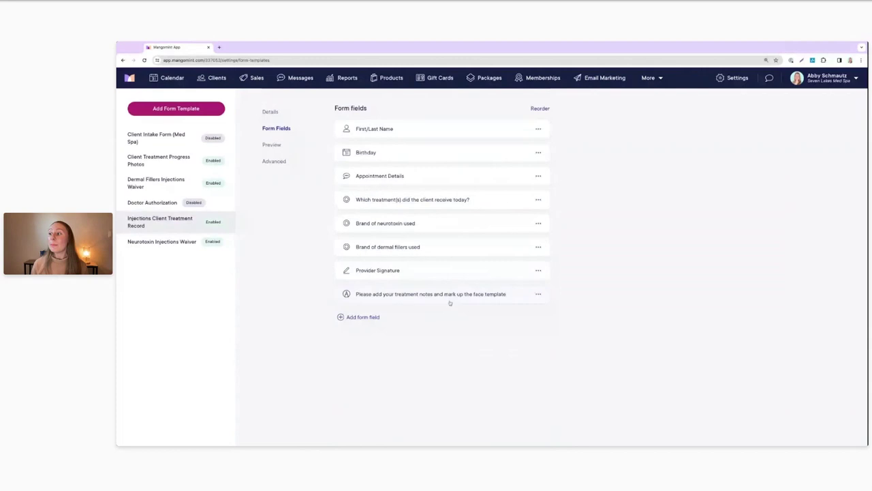
click(361, 318)
scroll(364, 300, down, 2)
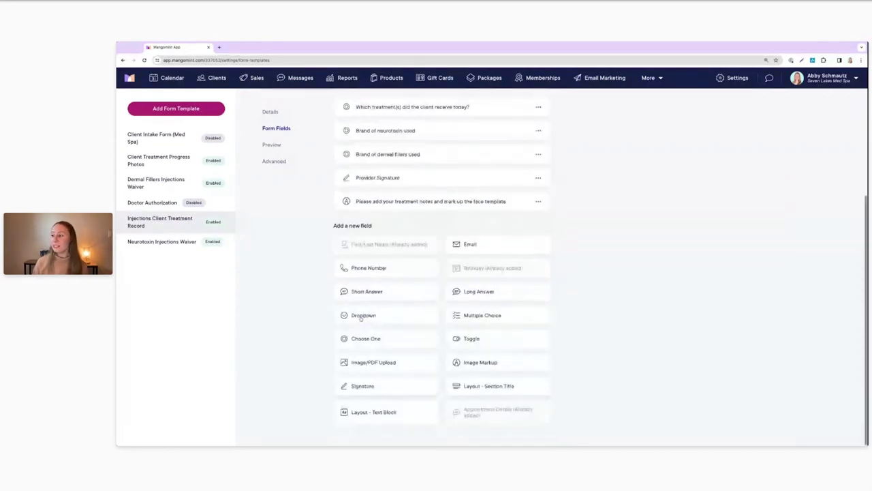
click(488, 362)
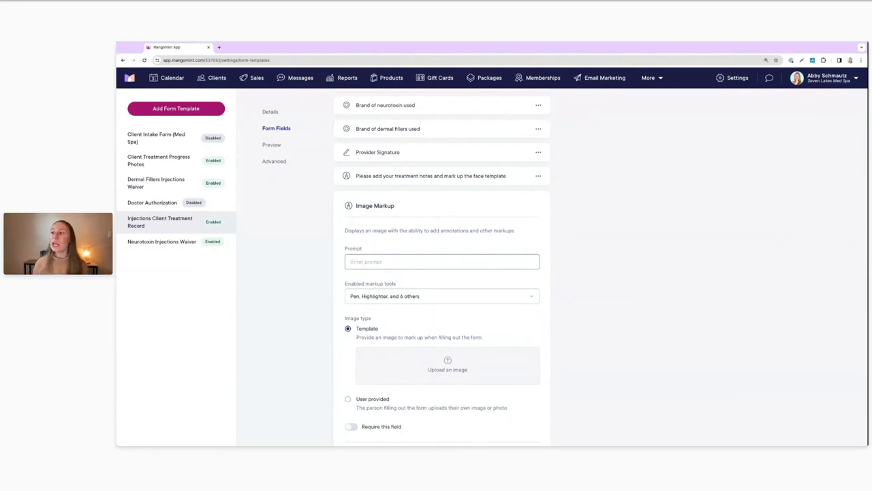
scroll(443, 273, down, 1)
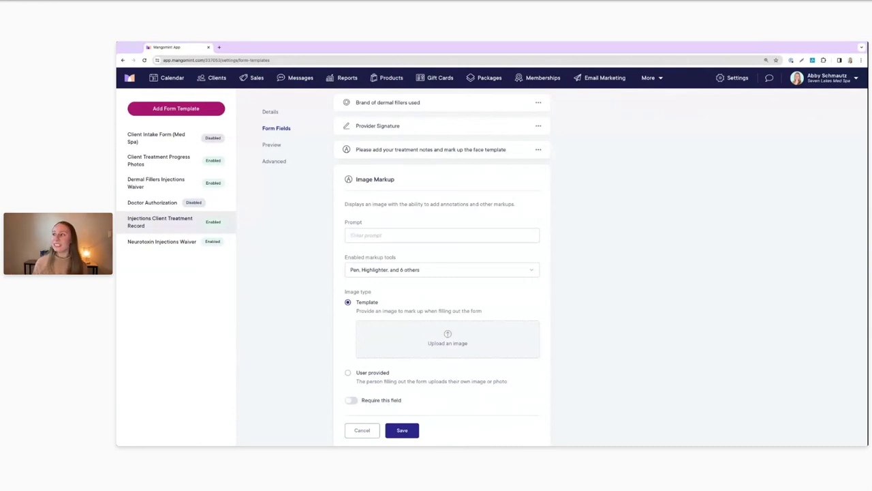
Open the existing face template markup field and examine its prompt, tools and image alongside the options of the new Image Markup field.
click(407, 150)
scroll(436, 177, down, 2)
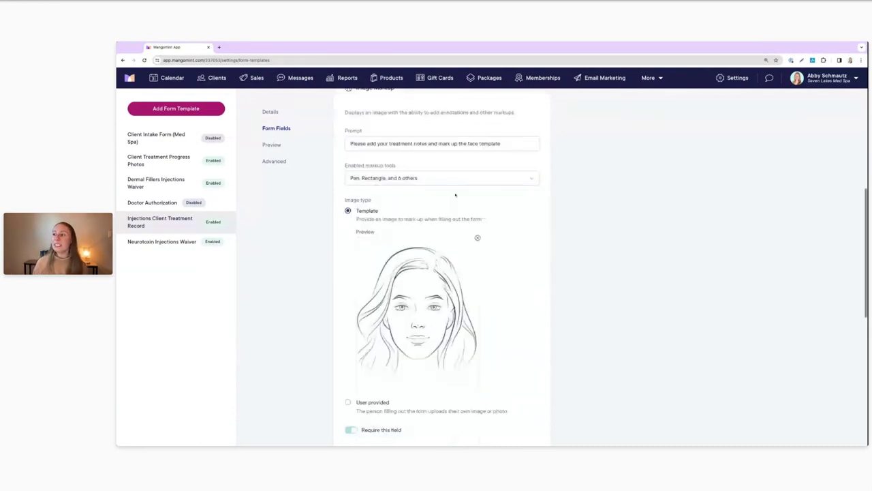
scroll(468, 276, up, 2)
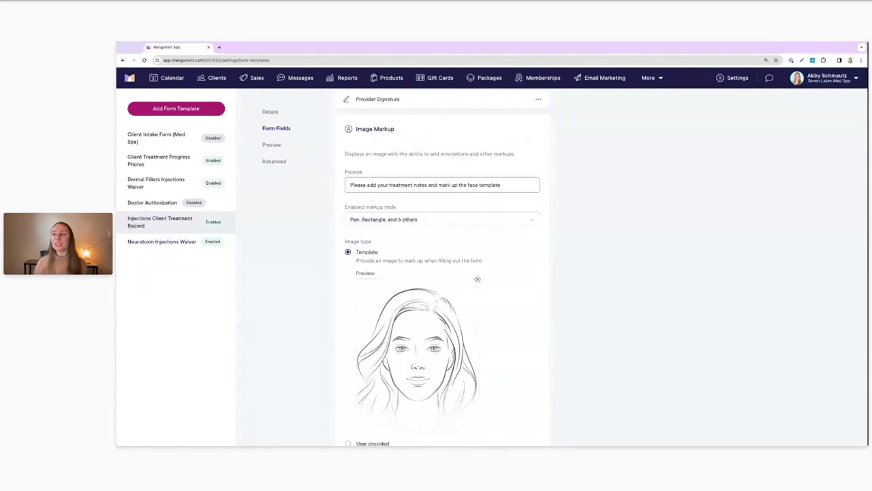
scroll(420, 150, down, 5)
scroll(443, 272, down, 3)
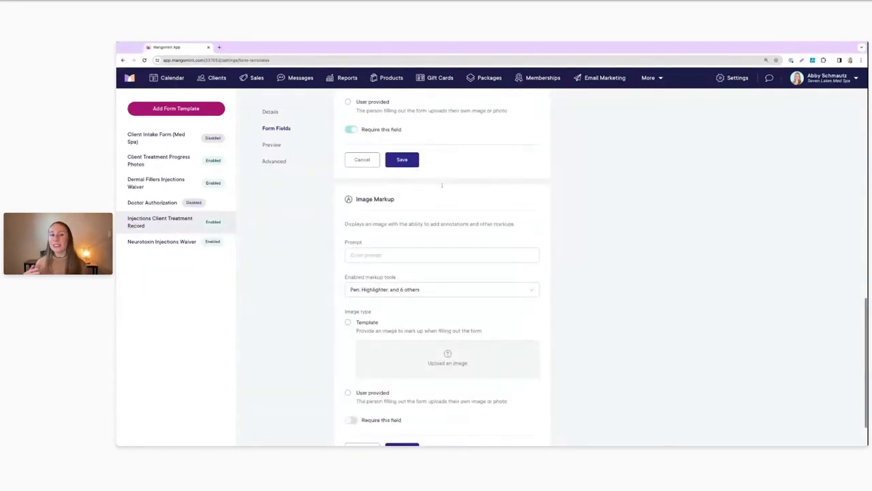
scroll(462, 223, down, 1)
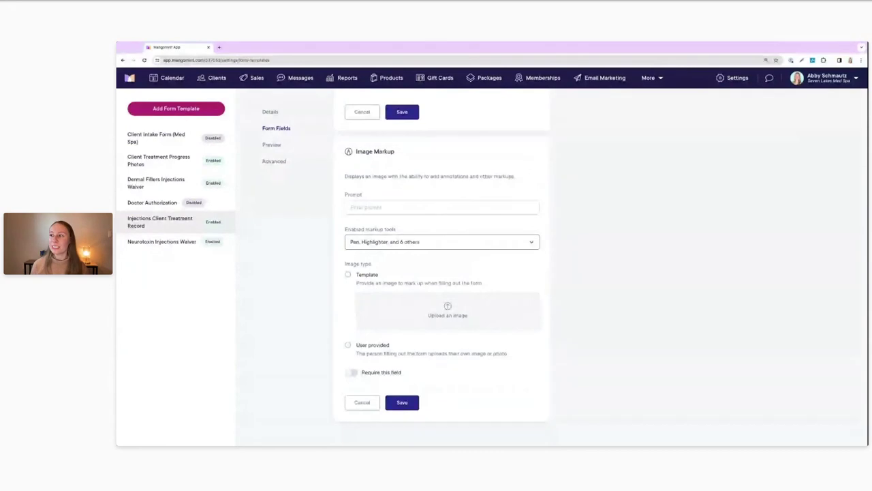
scroll(442, 244, up, 1)
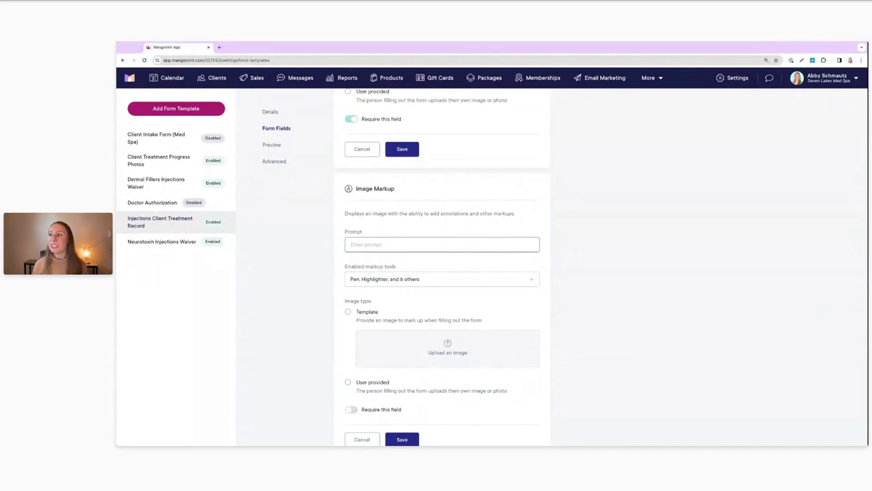
scroll(441, 244, down, 1)
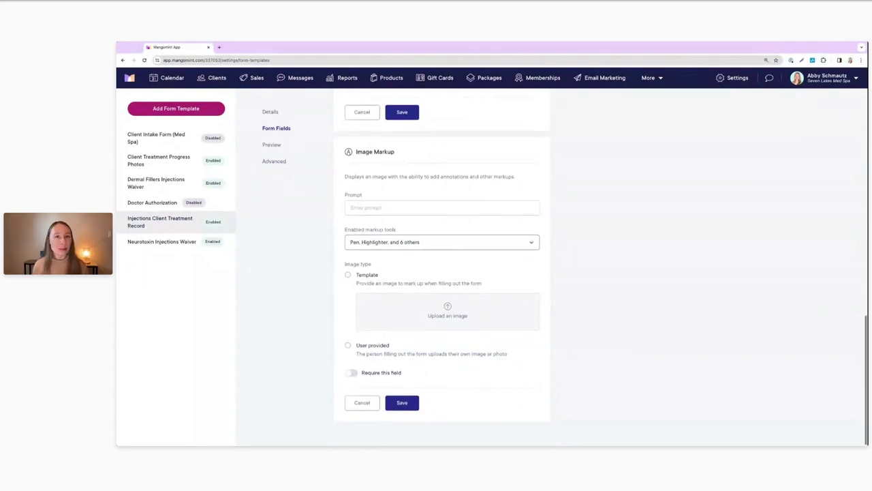